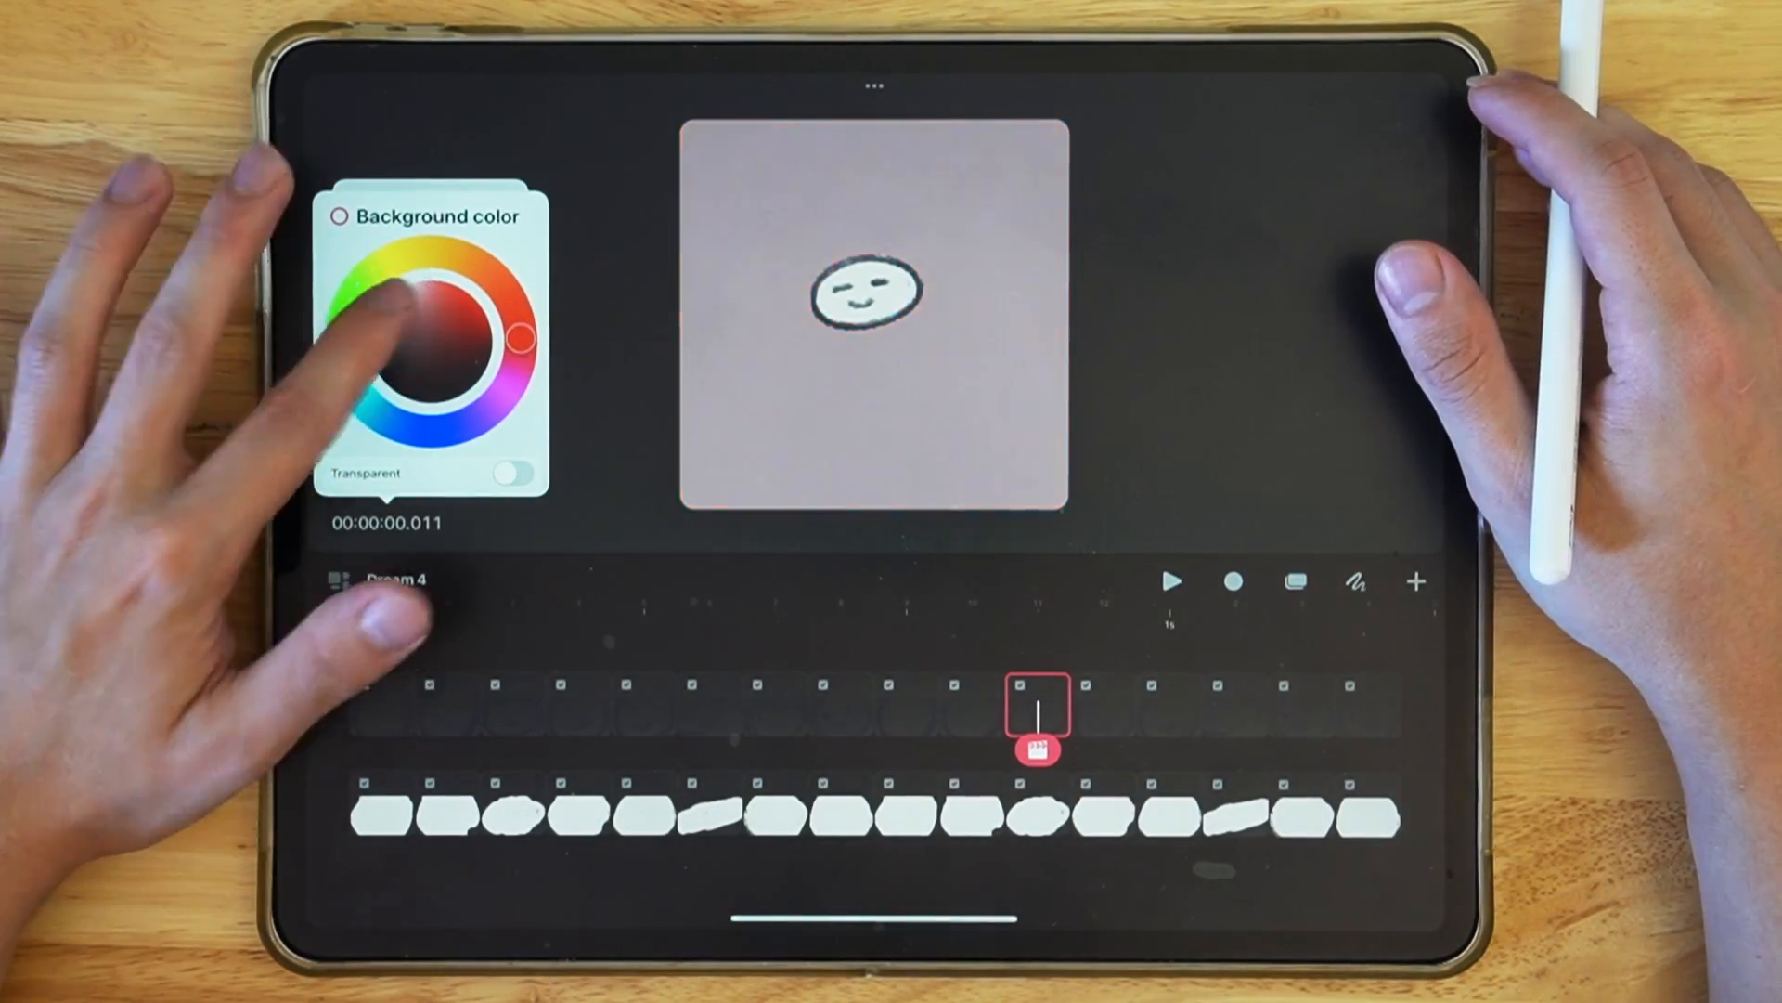
# Step: Try a different background colour on the wheel, then return it to pink
pyautogui.click(417, 314)
pyautogui.click(366, 272)
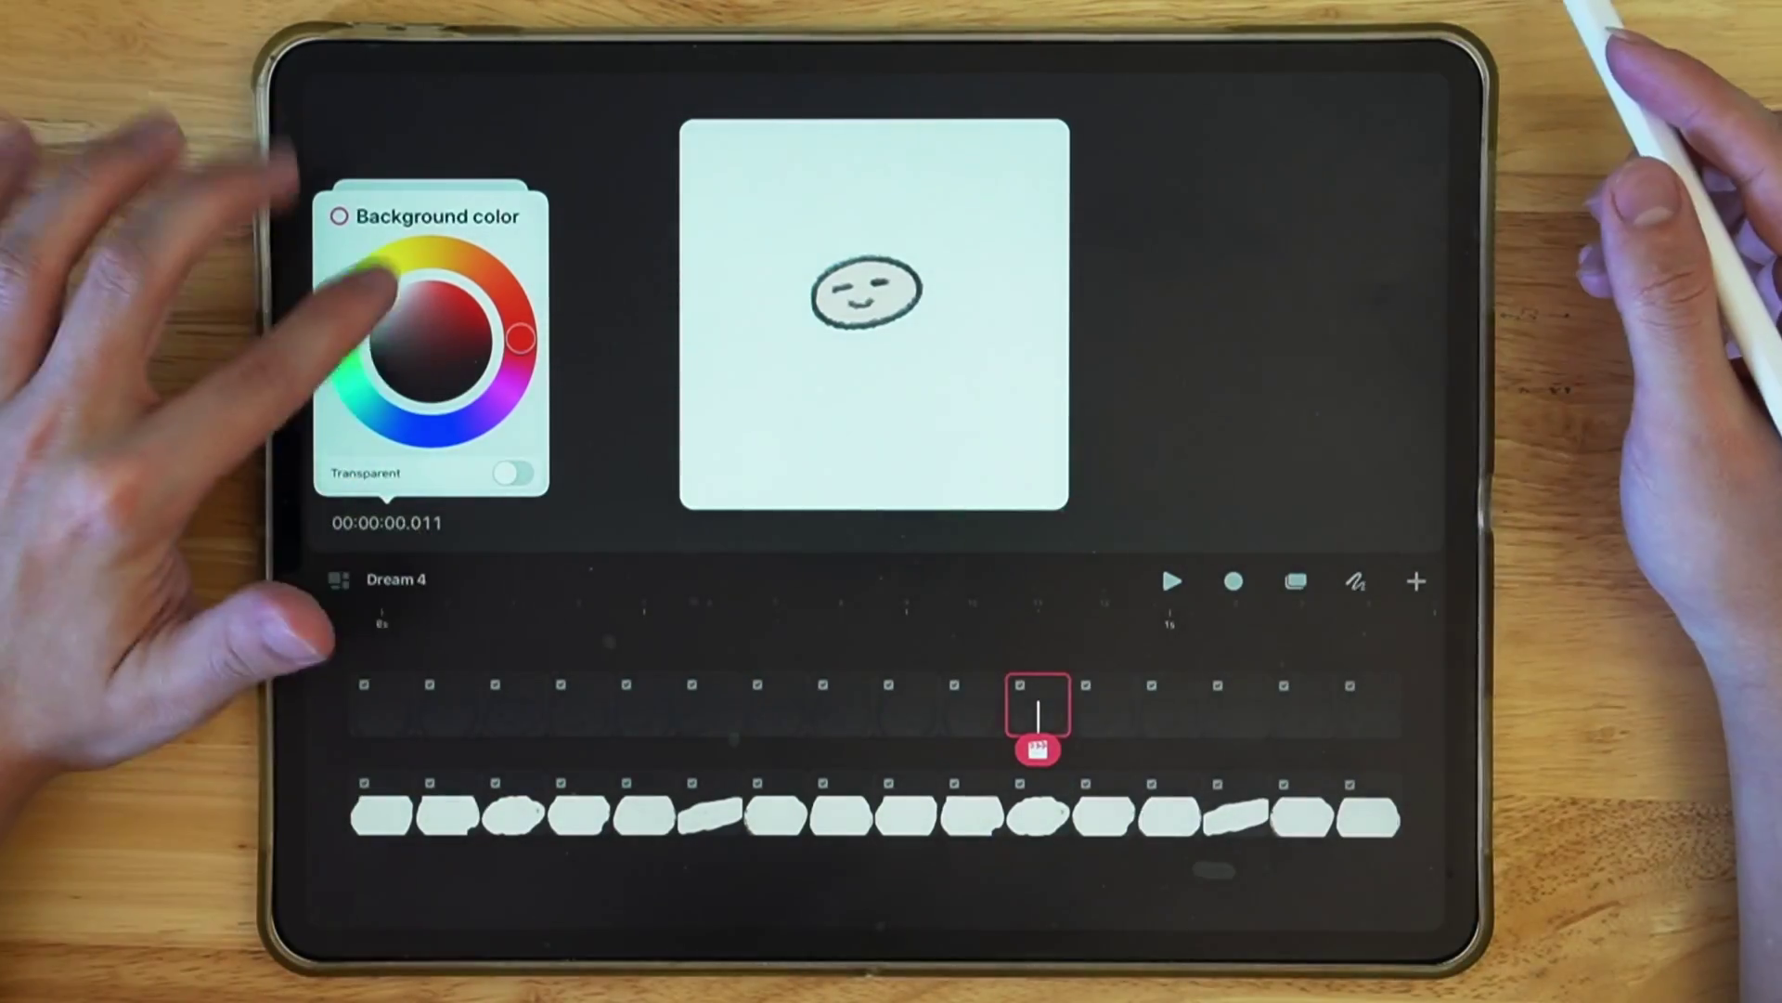
pyautogui.click(383, 292)
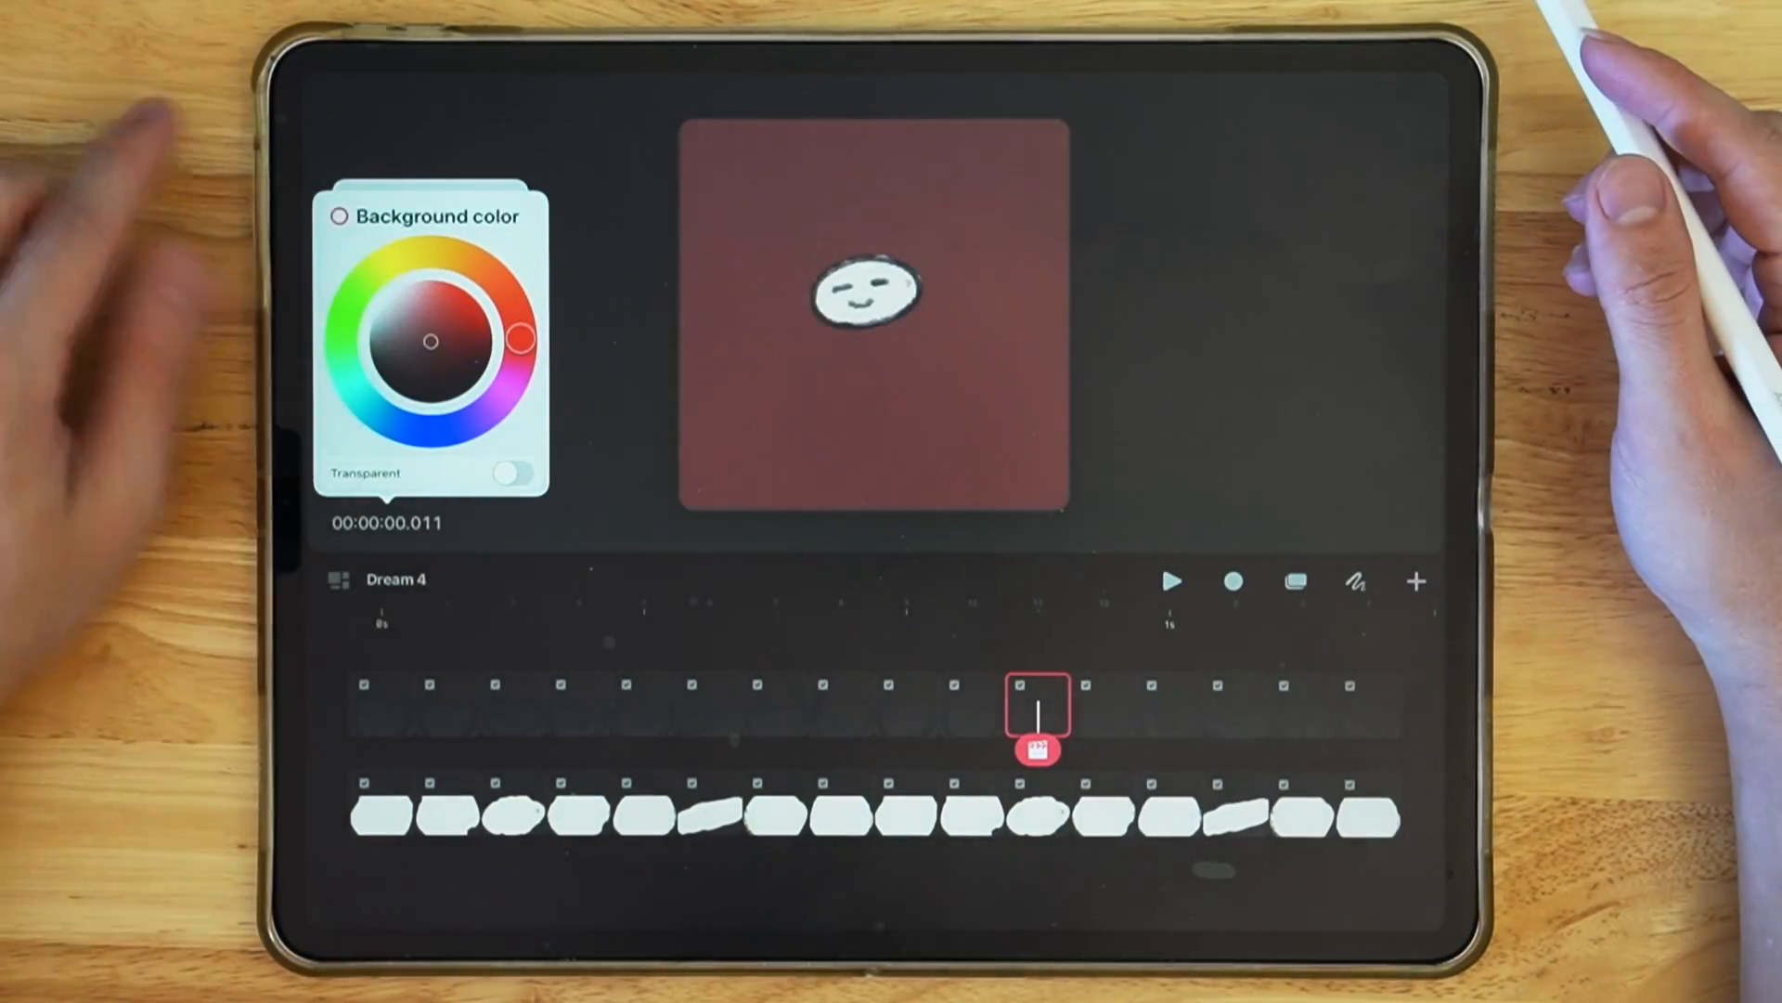
pyautogui.click(430, 282)
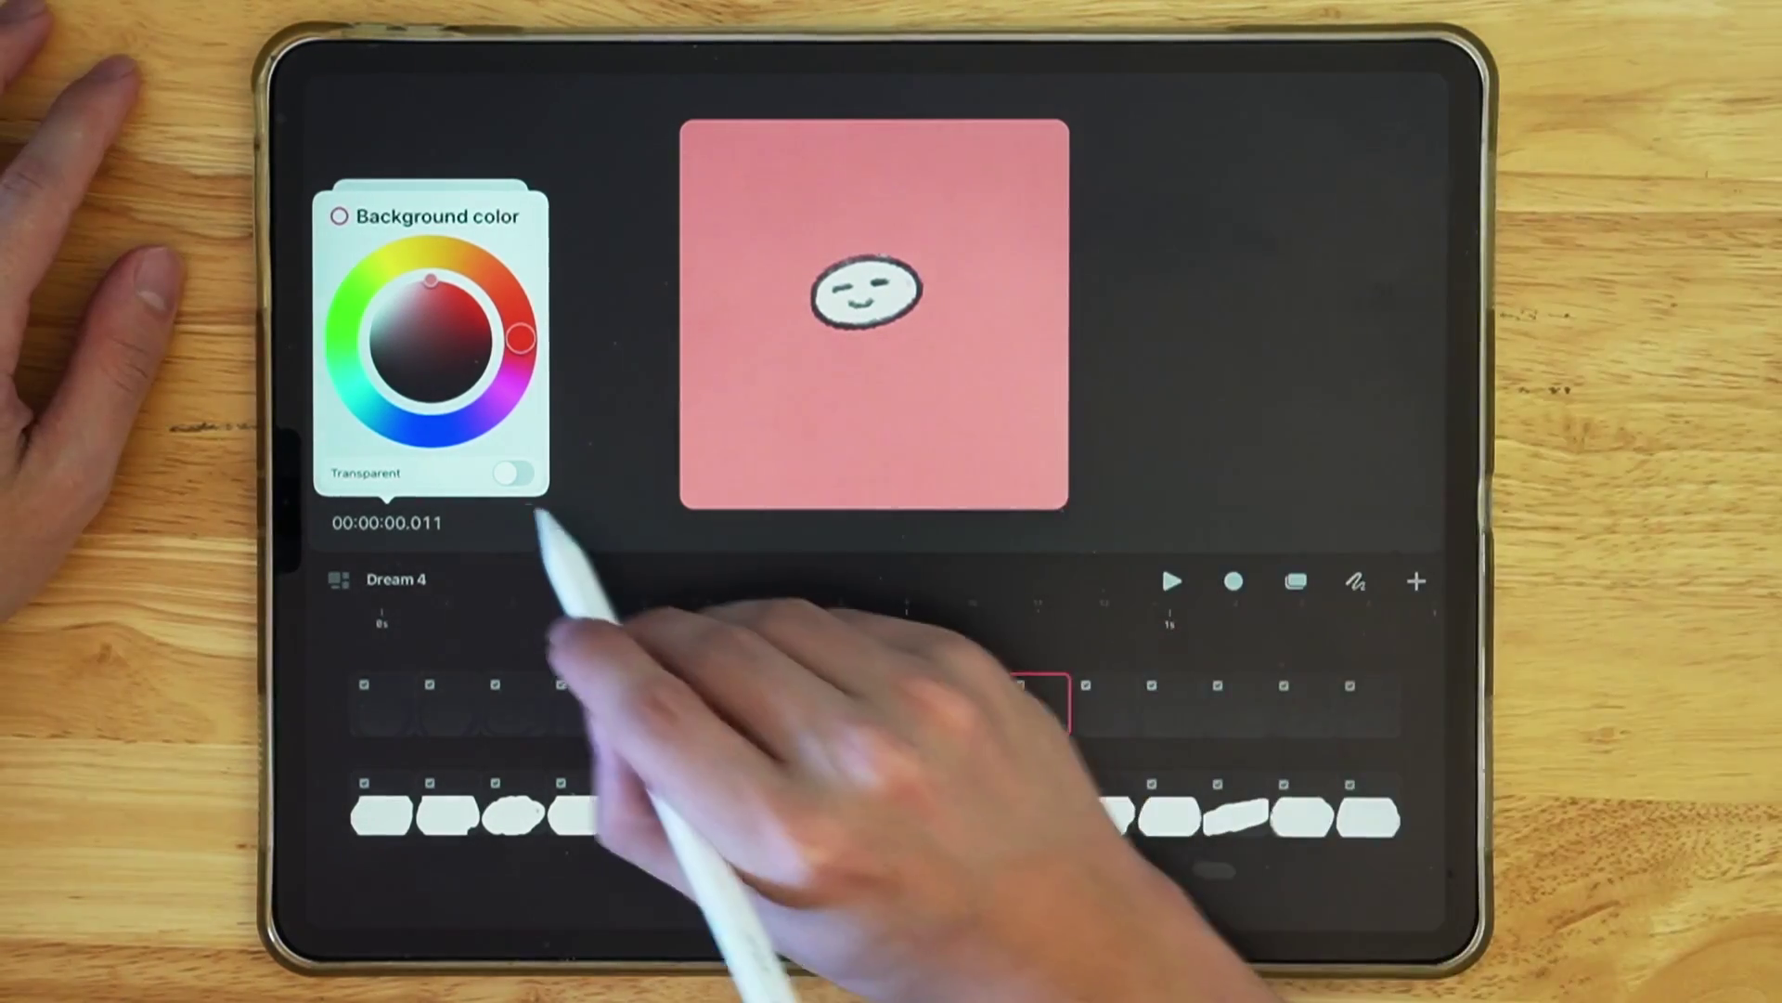
# Step: Switch the background to Transparent and preview the animation playing on the dark stage
pyautogui.click(513, 474)
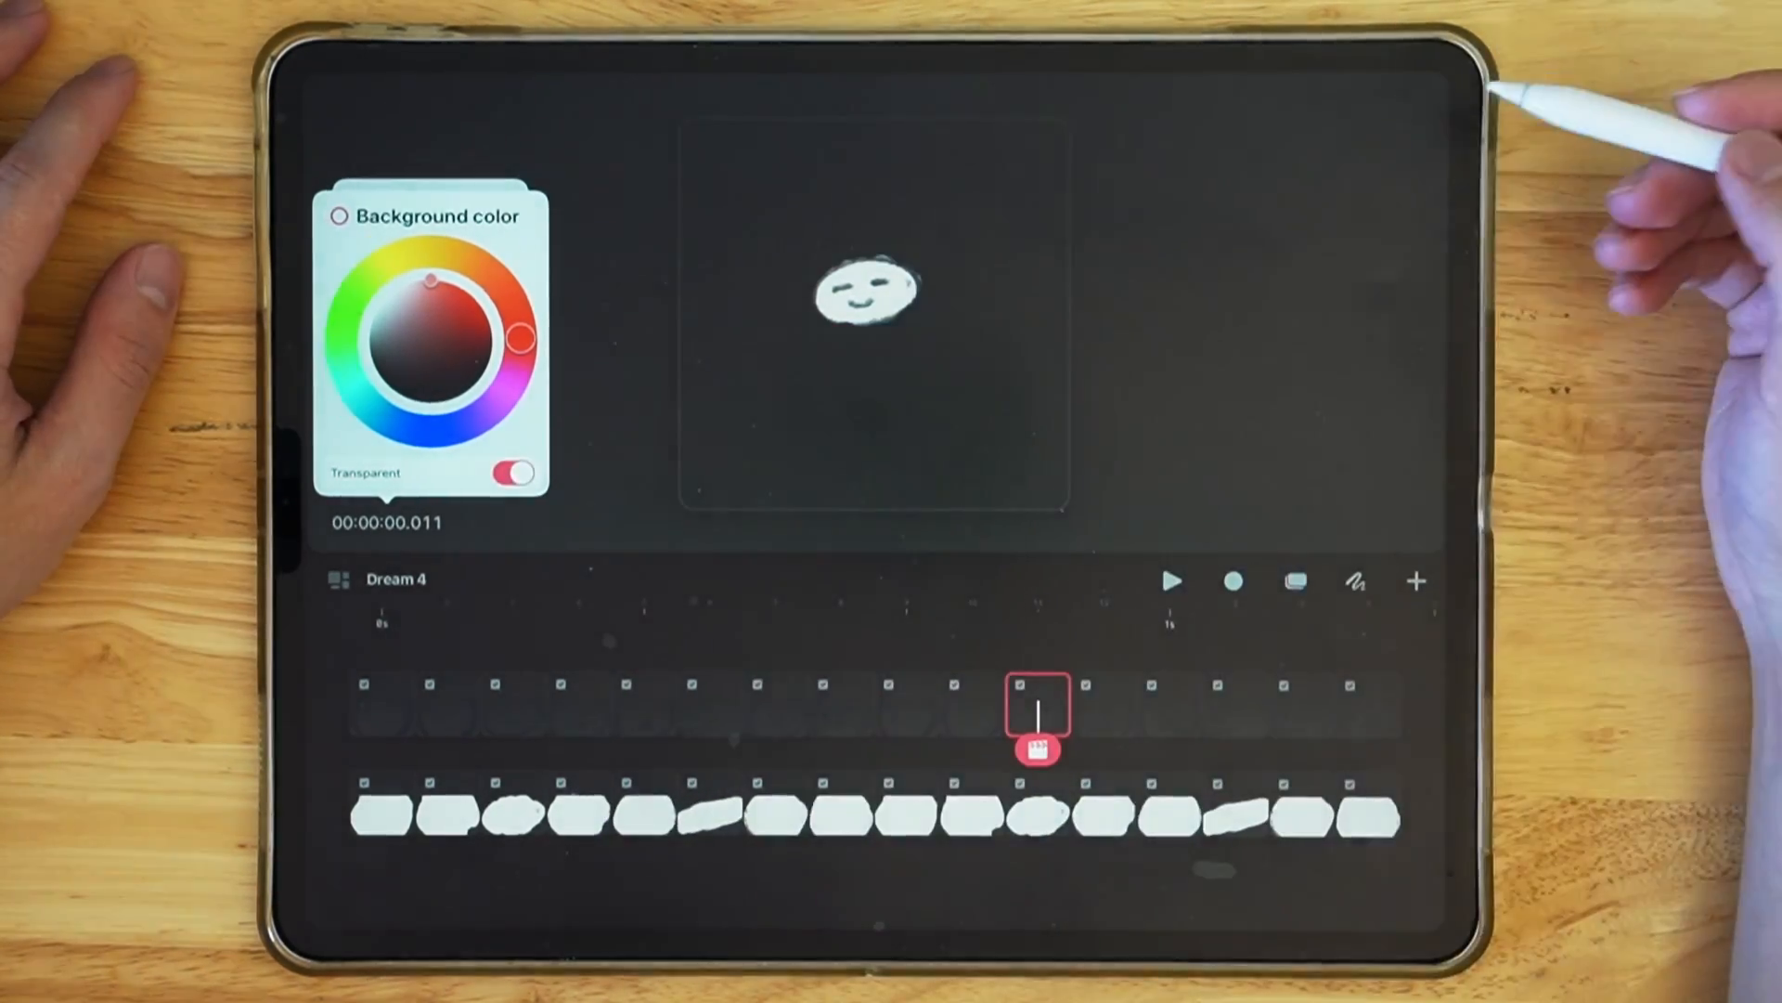
pyautogui.click(1225, 348)
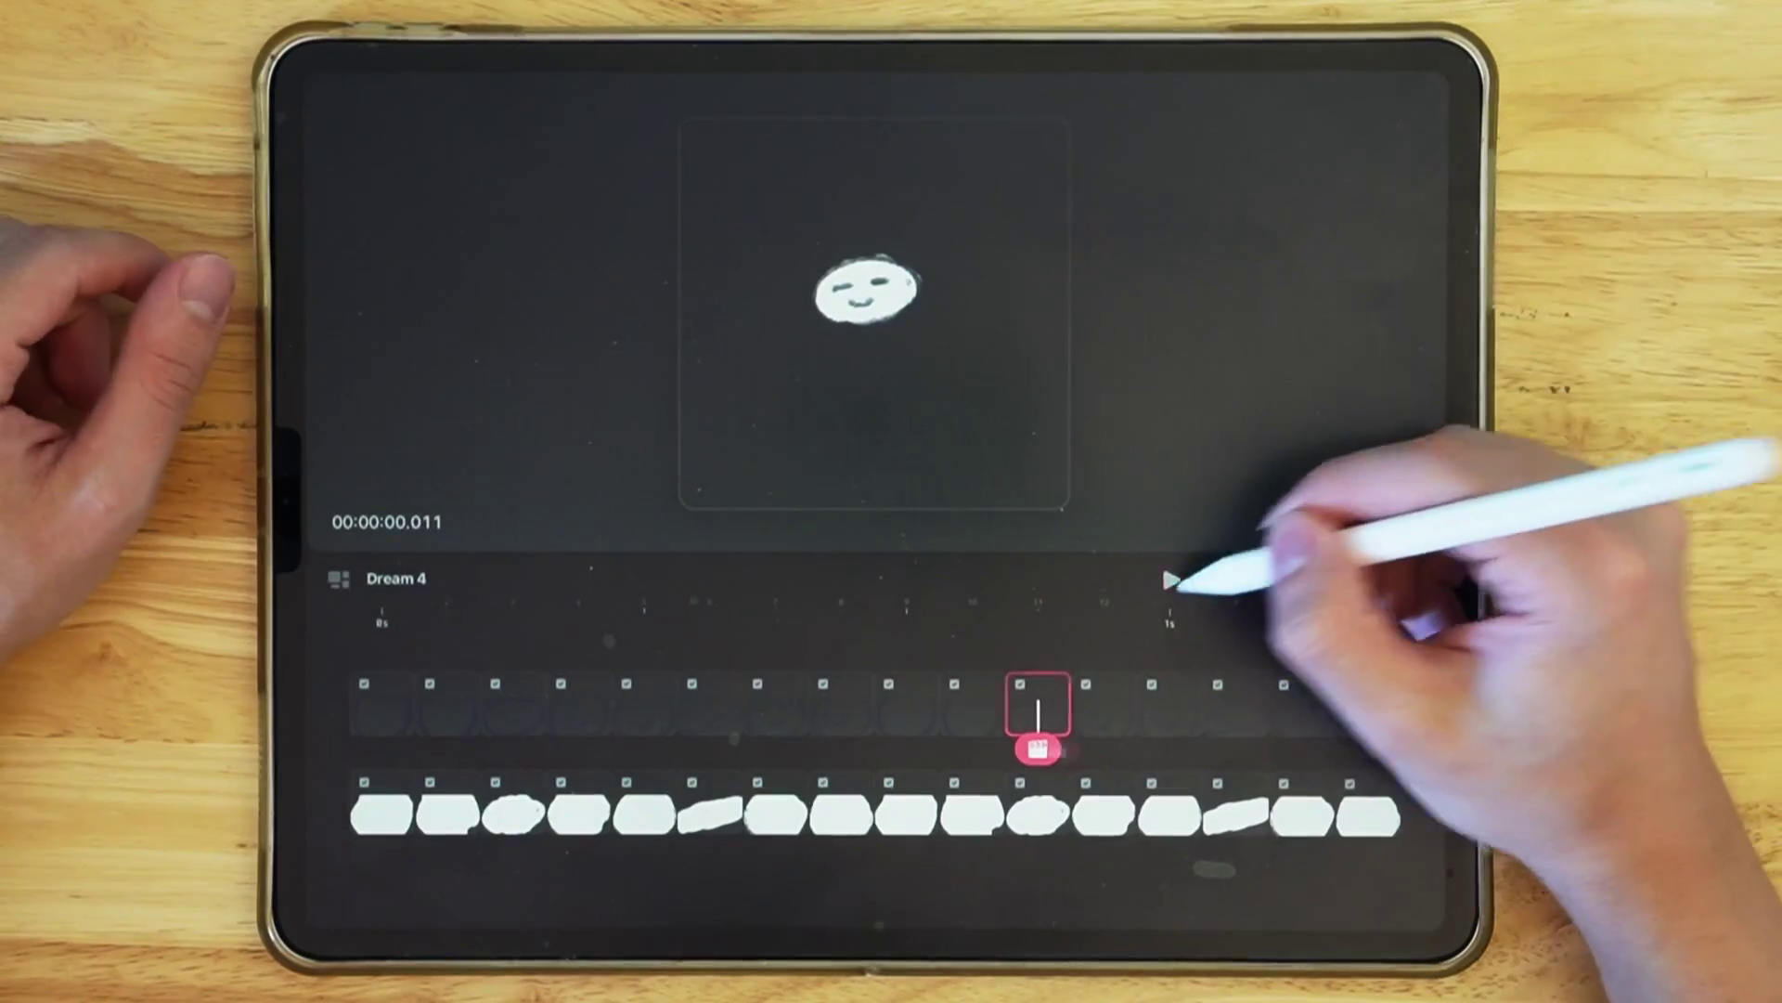
pyautogui.click(1174, 581)
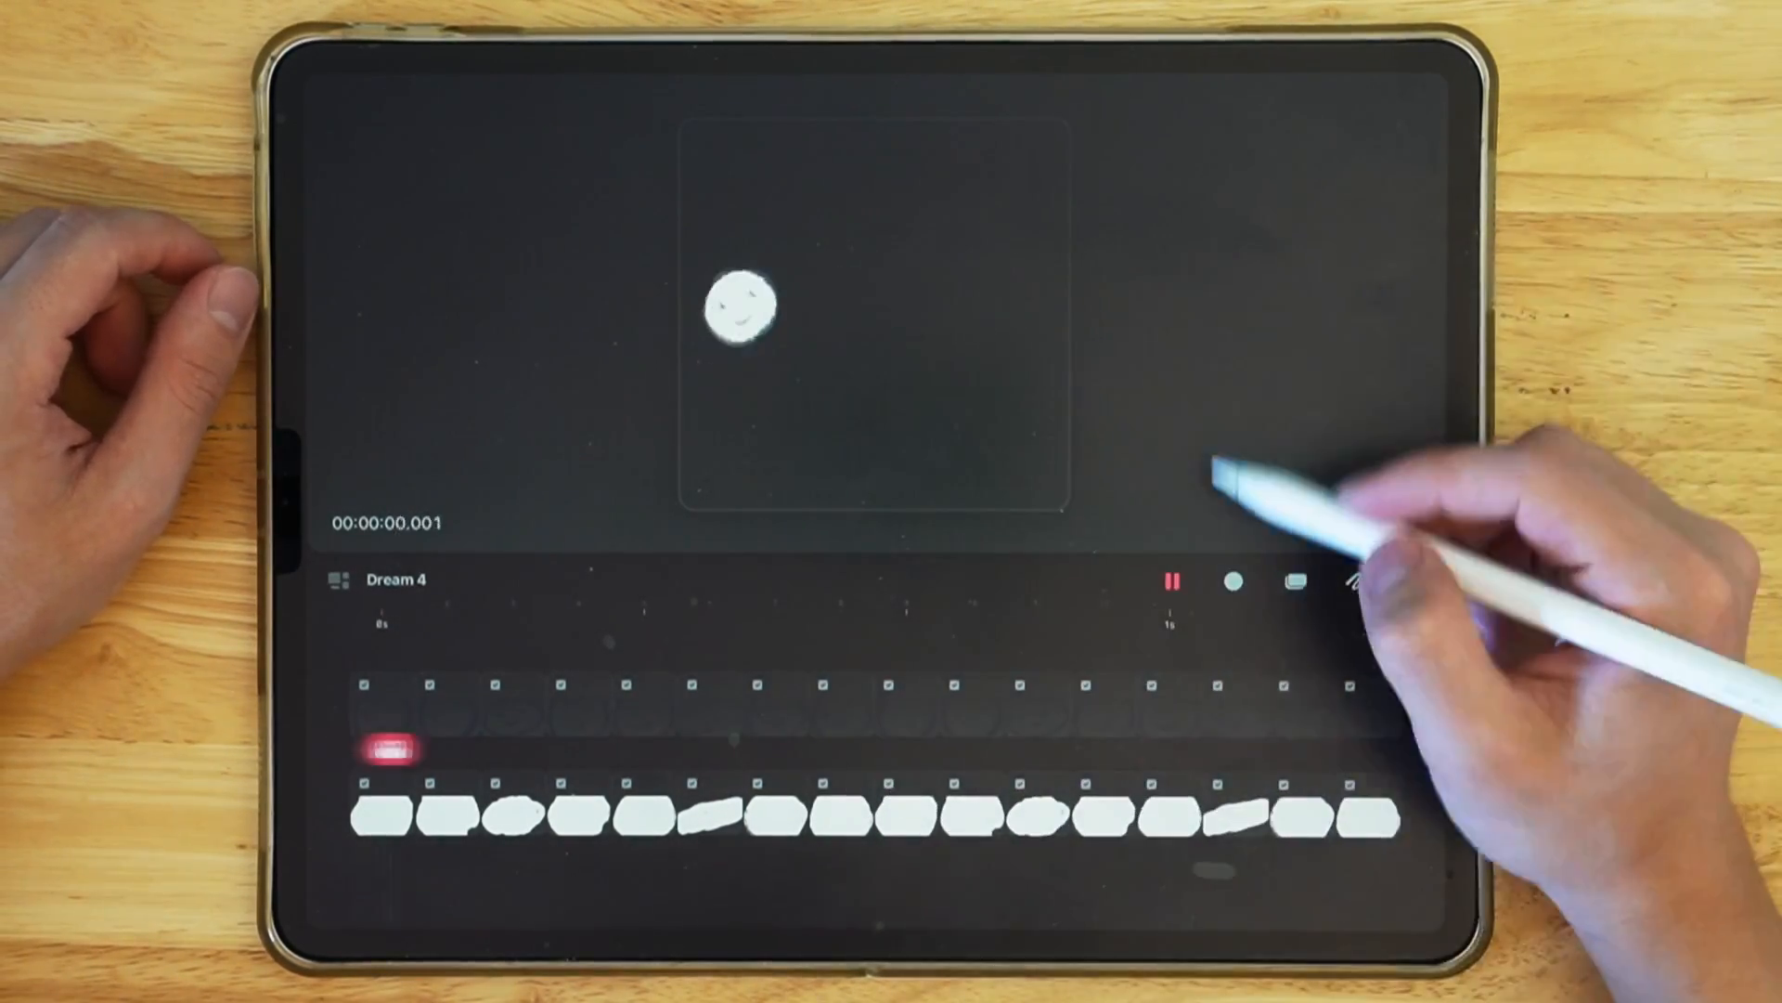
pyautogui.click(1173, 580)
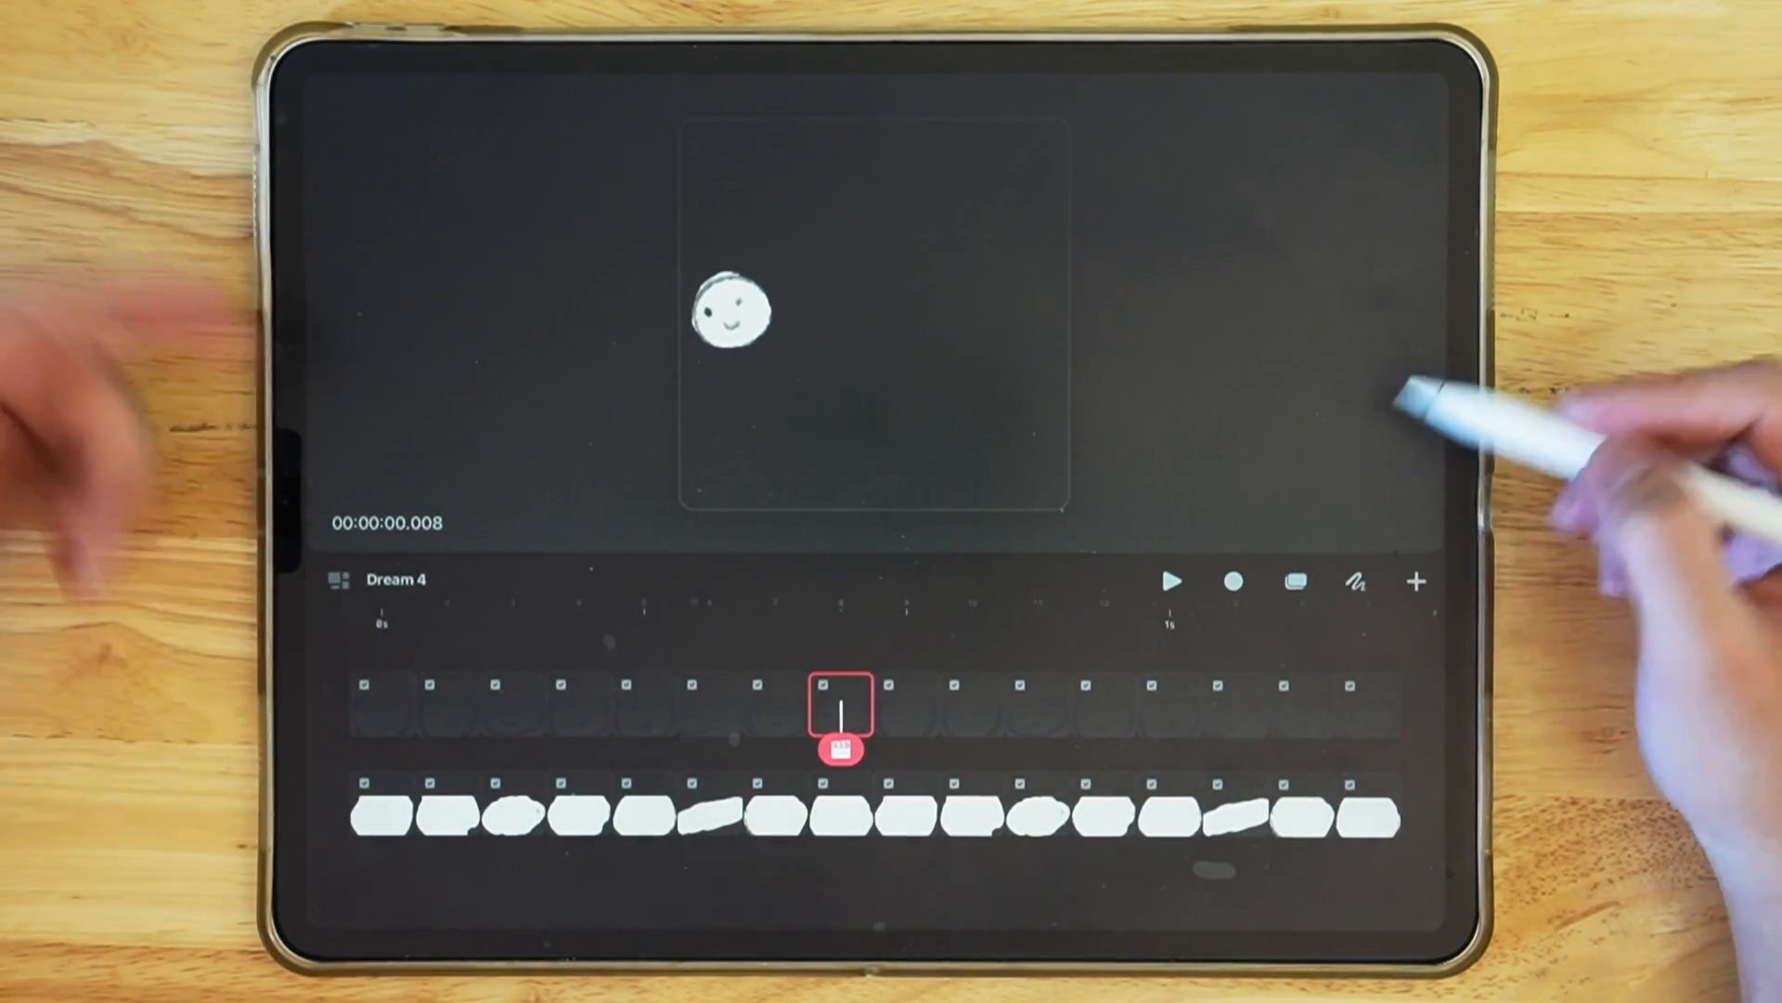
# Step: From Dream 4's Share options review the custom video codecs, then choose Frames as images export
pyautogui.click(412, 577)
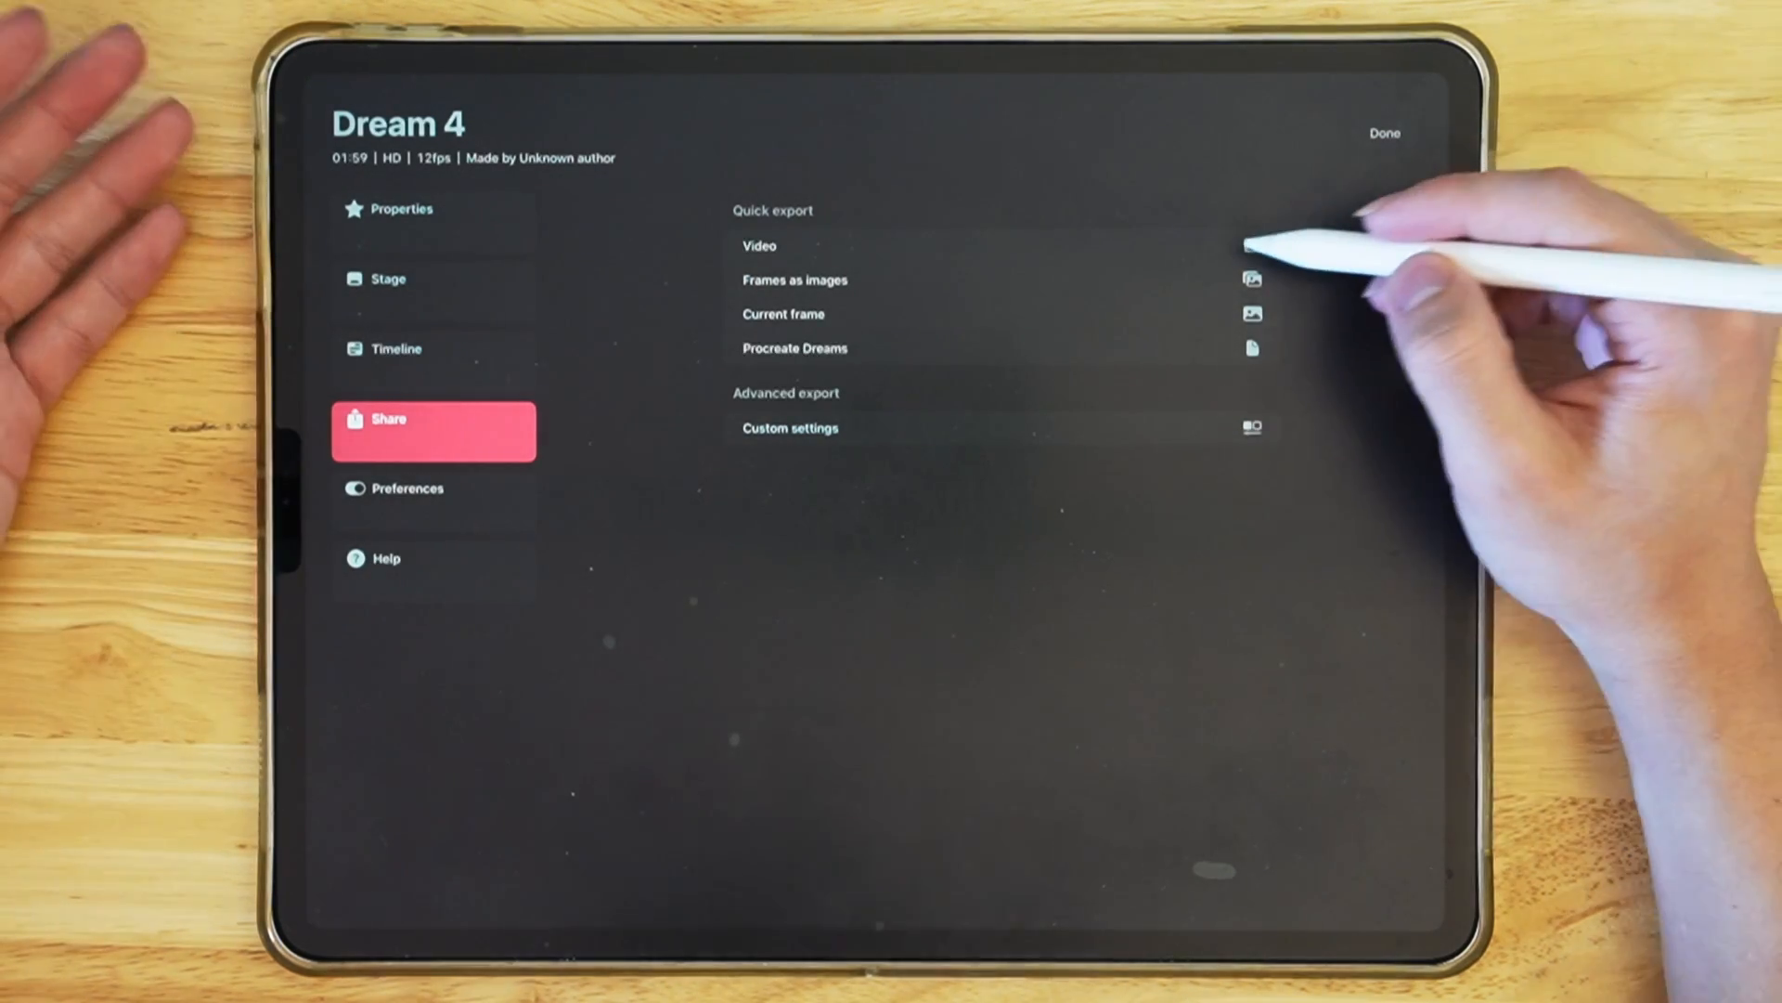
pyautogui.click(1252, 427)
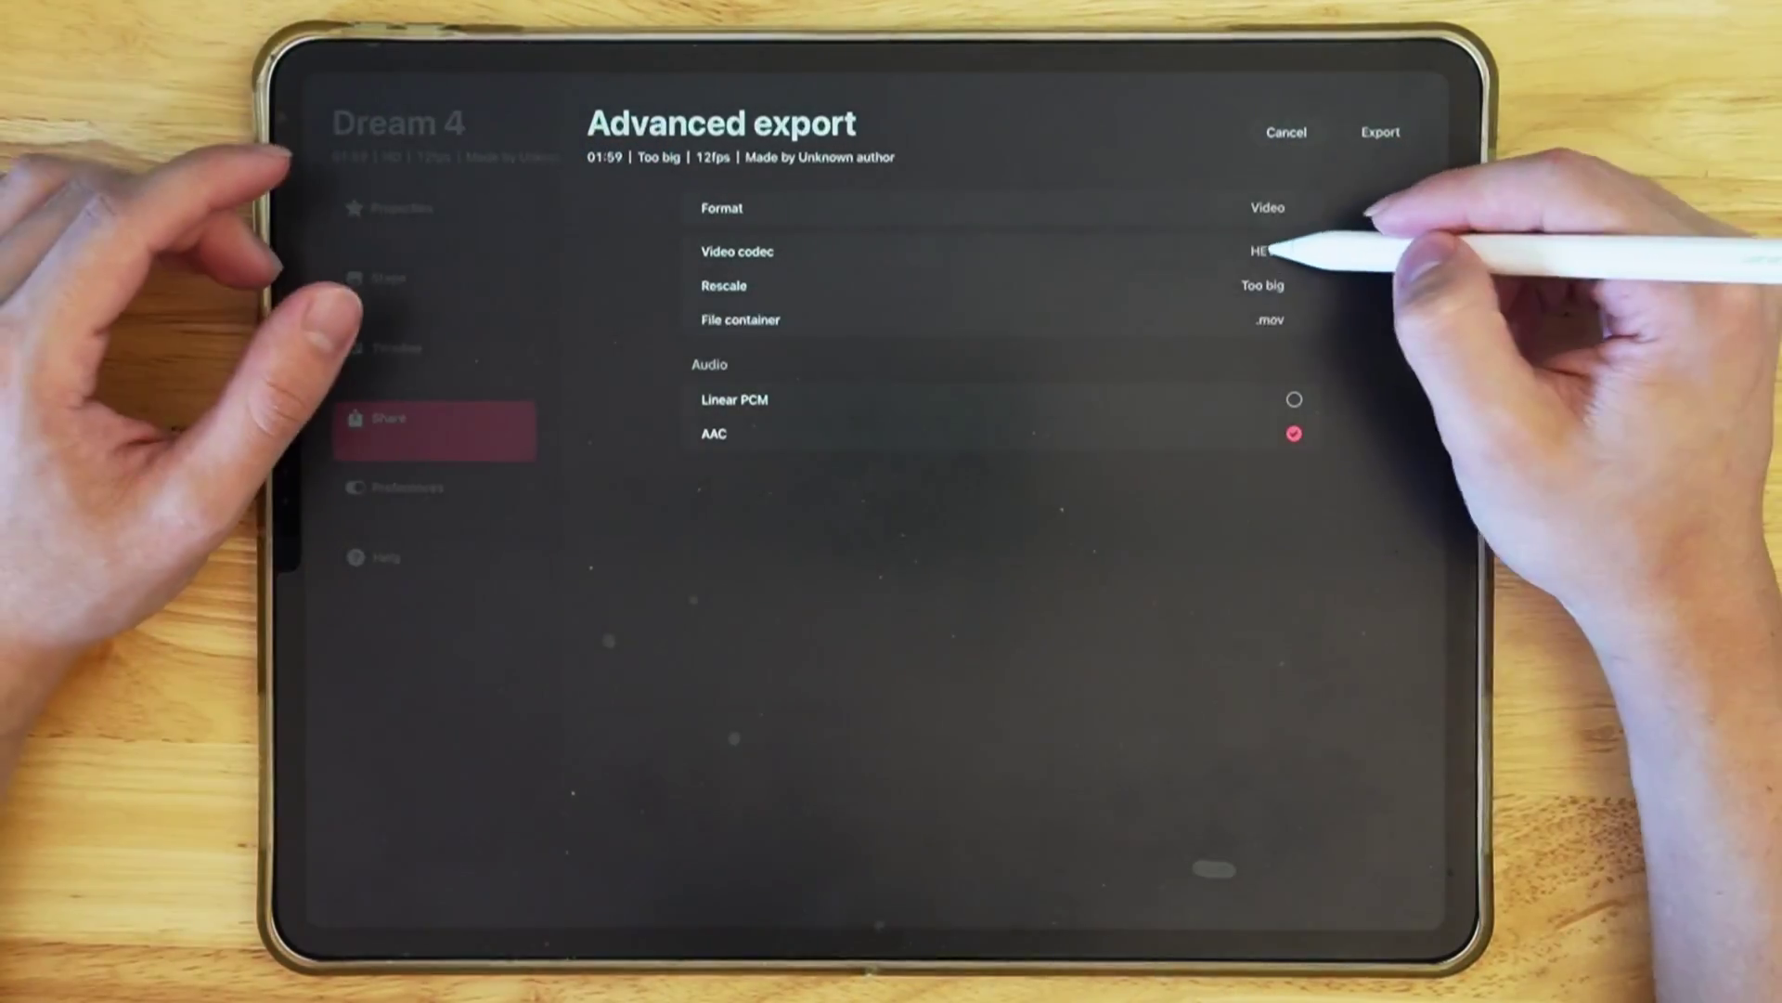
pyautogui.click(1267, 252)
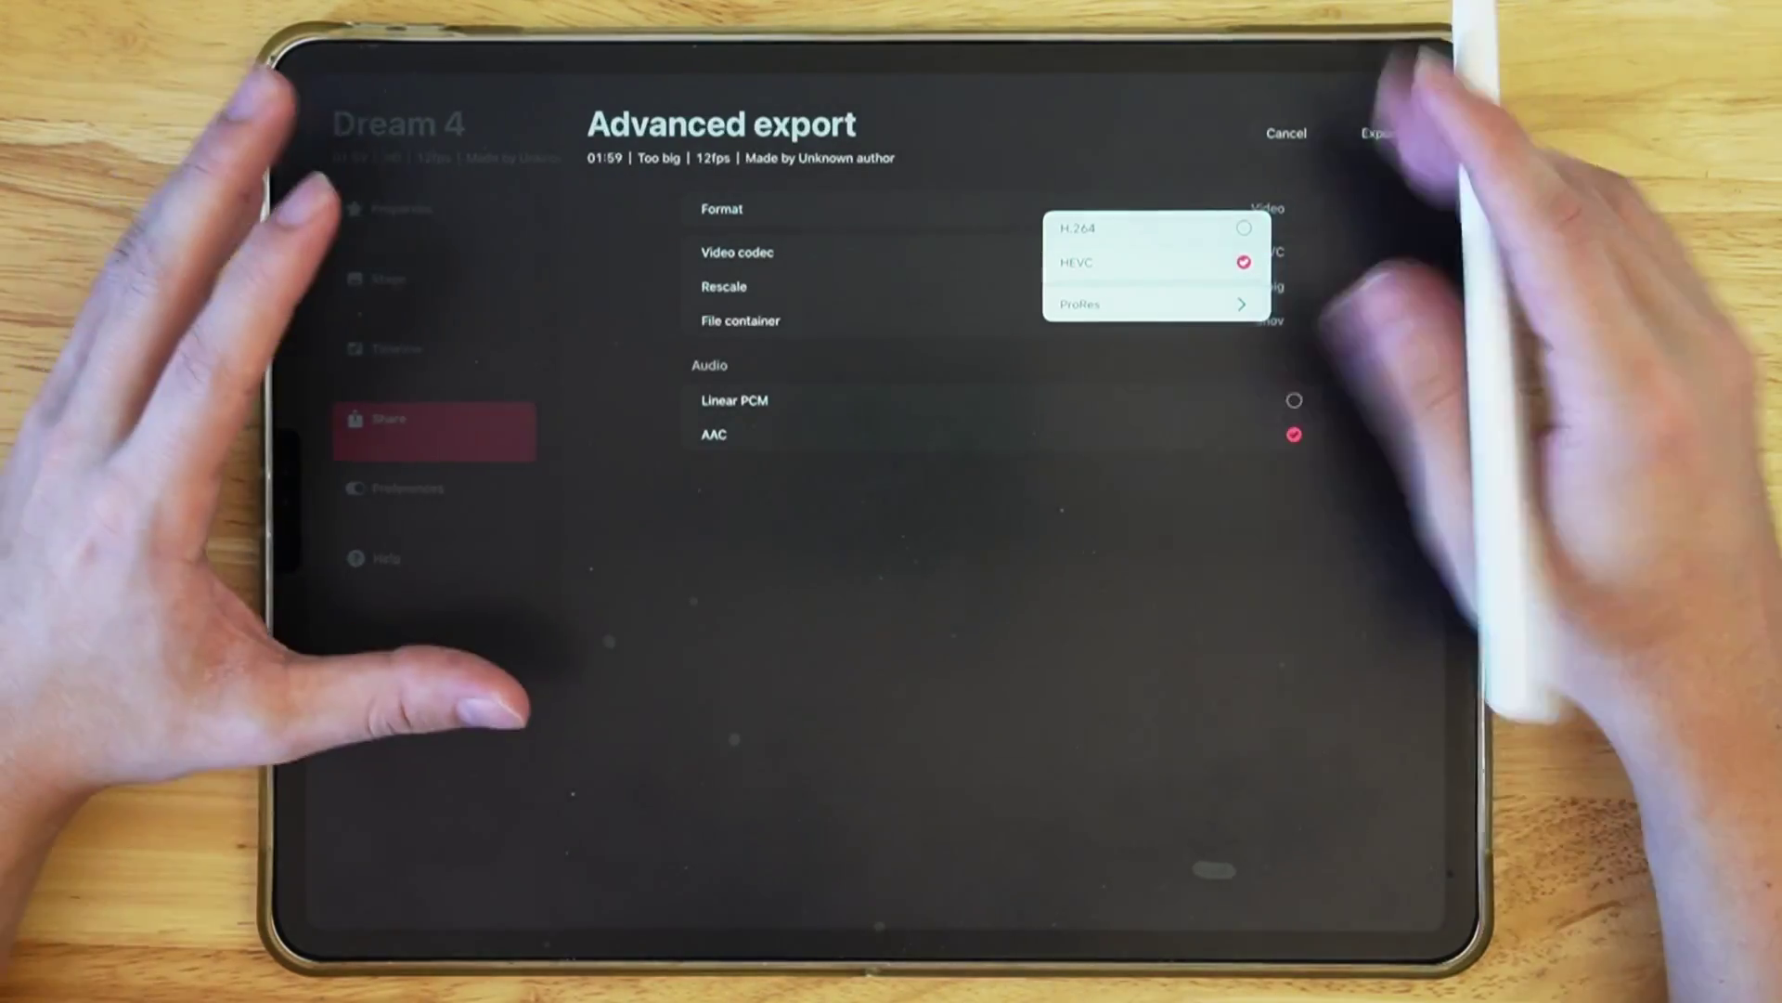
pyautogui.click(975, 558)
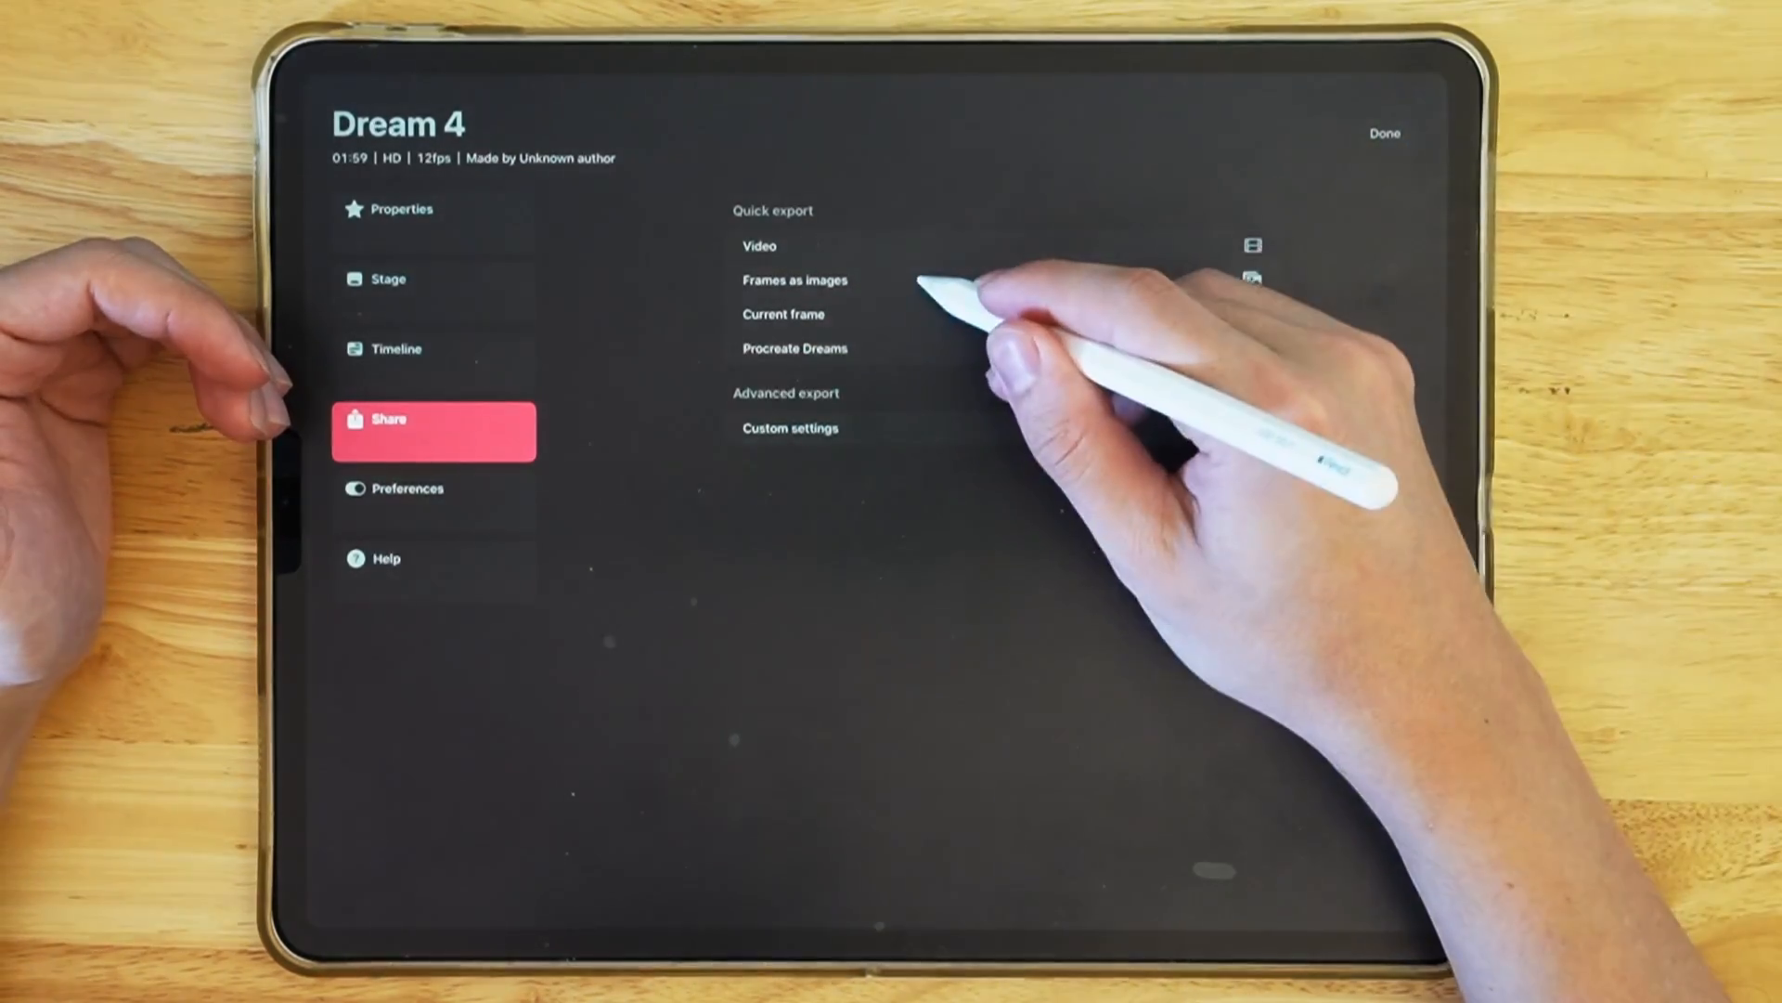
pyautogui.click(955, 284)
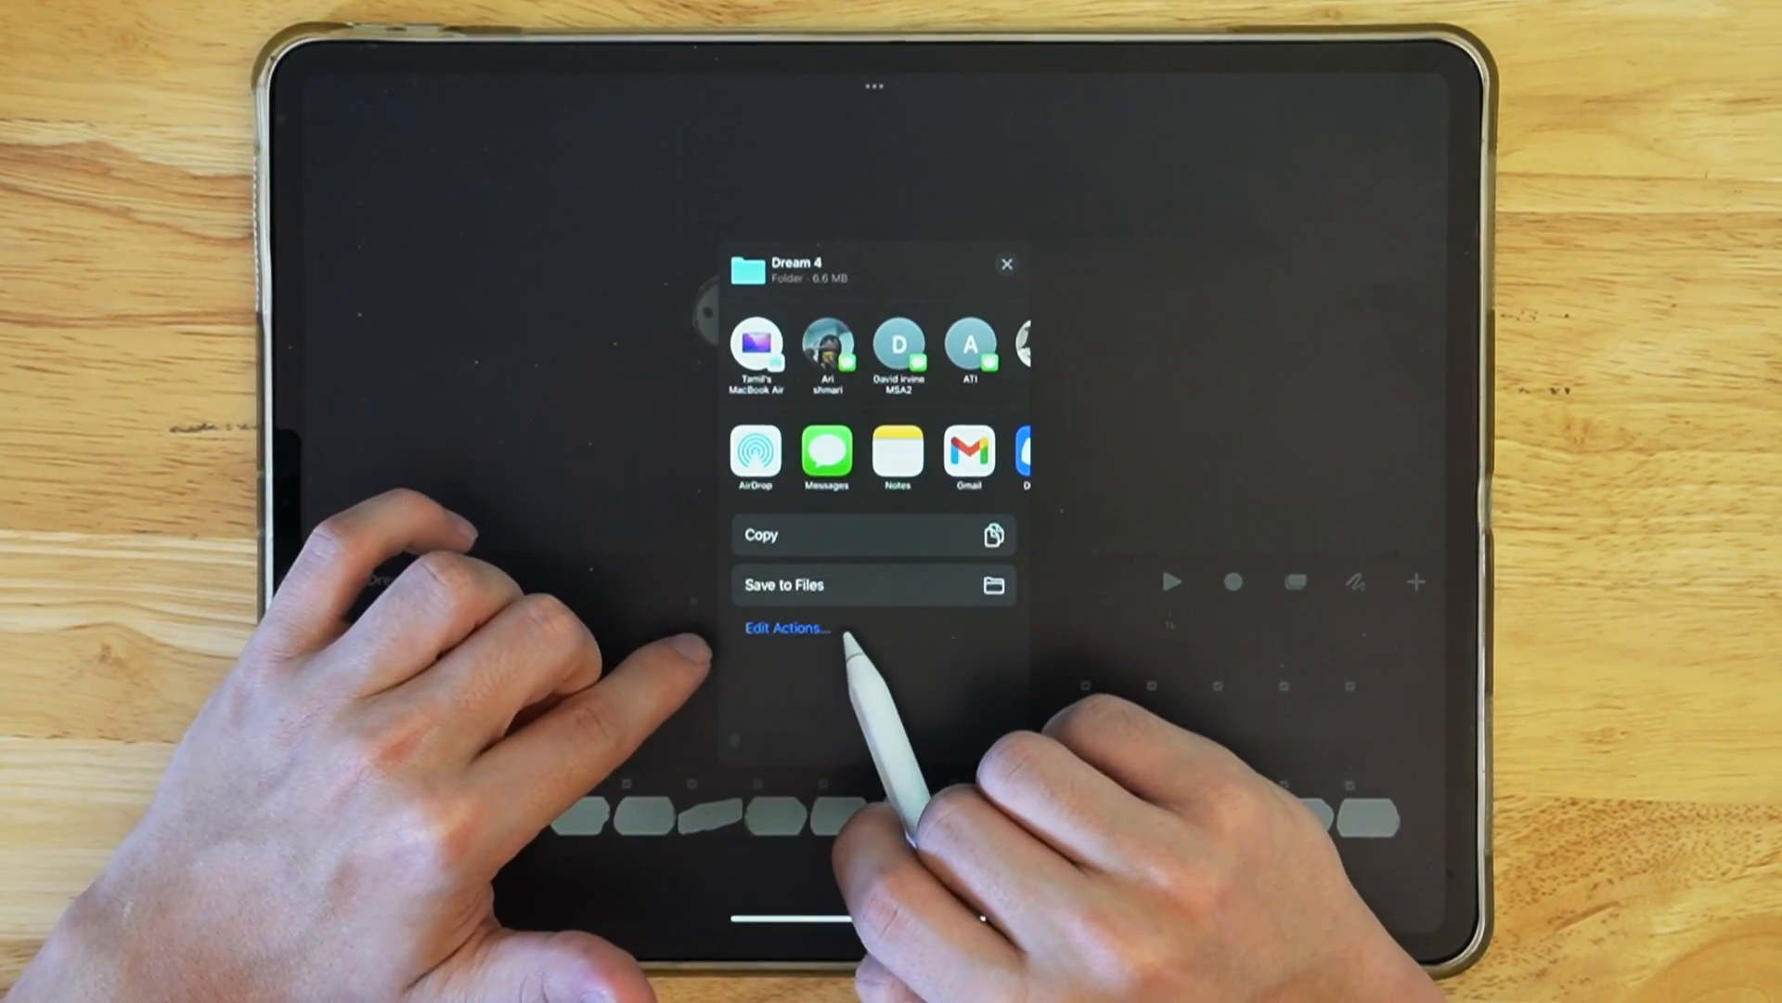
# Step: Save the Dream 4 frames folder to On My iPad > Procreate Dreams, keeping both copies
pyautogui.click(830, 585)
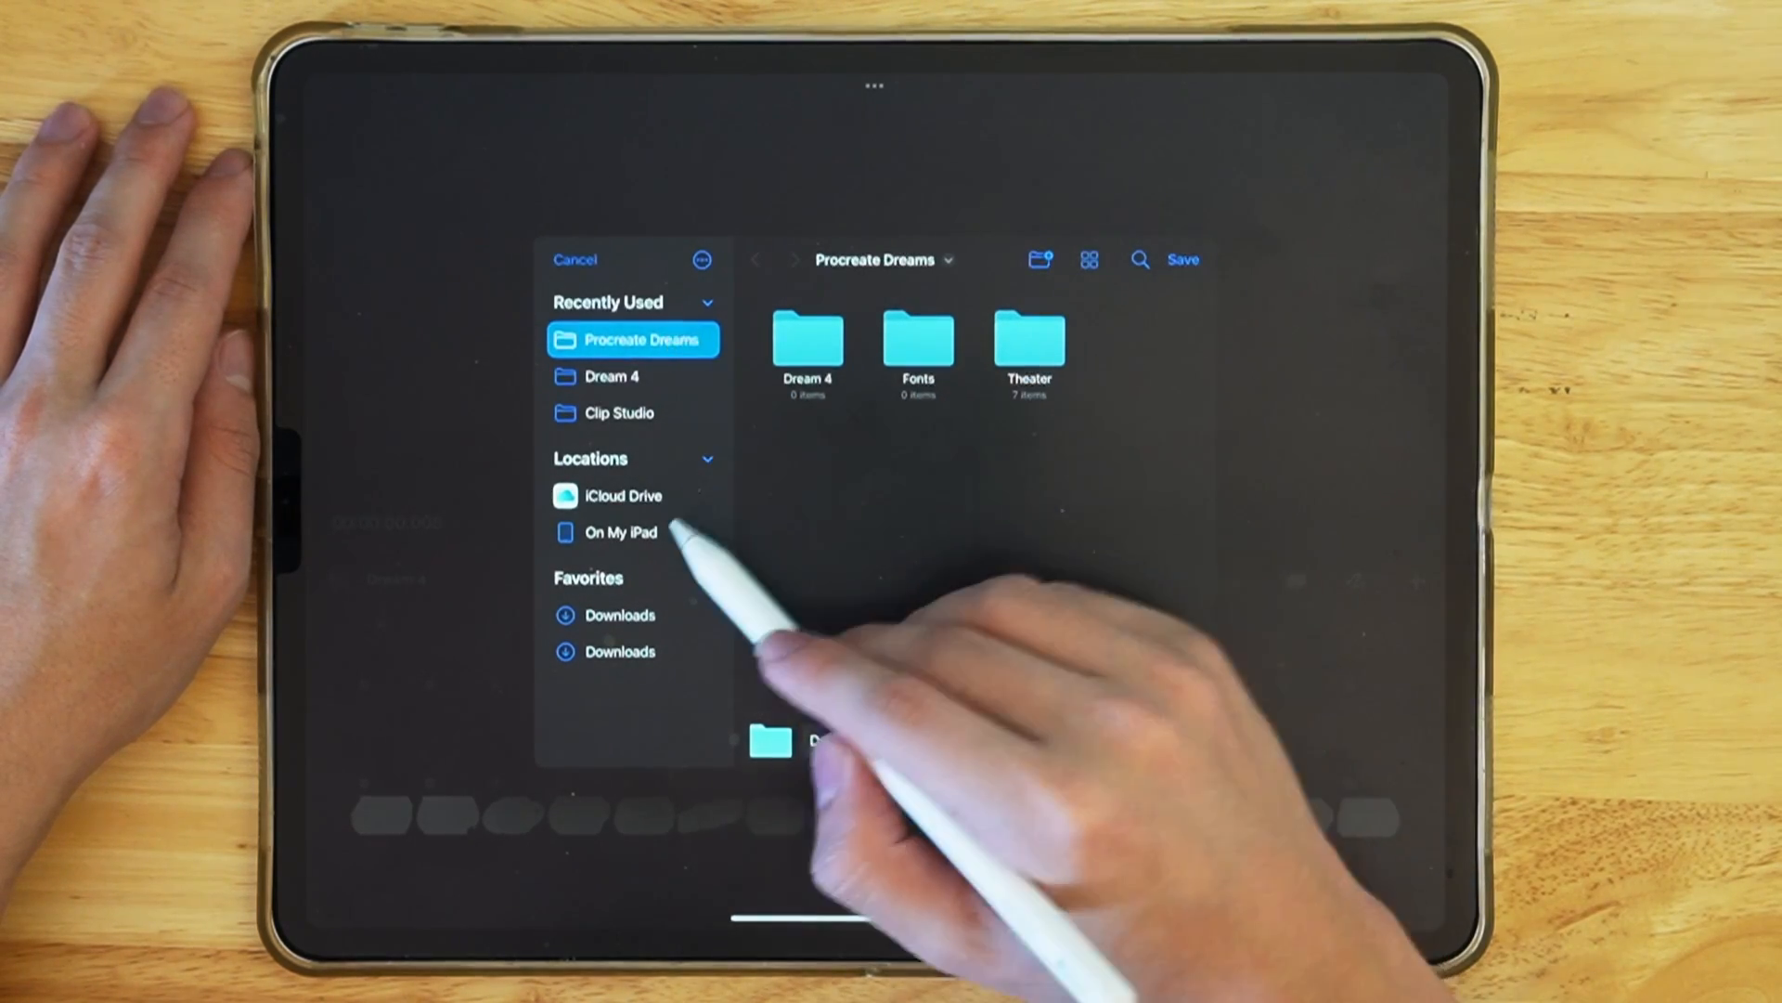
pyautogui.click(622, 532)
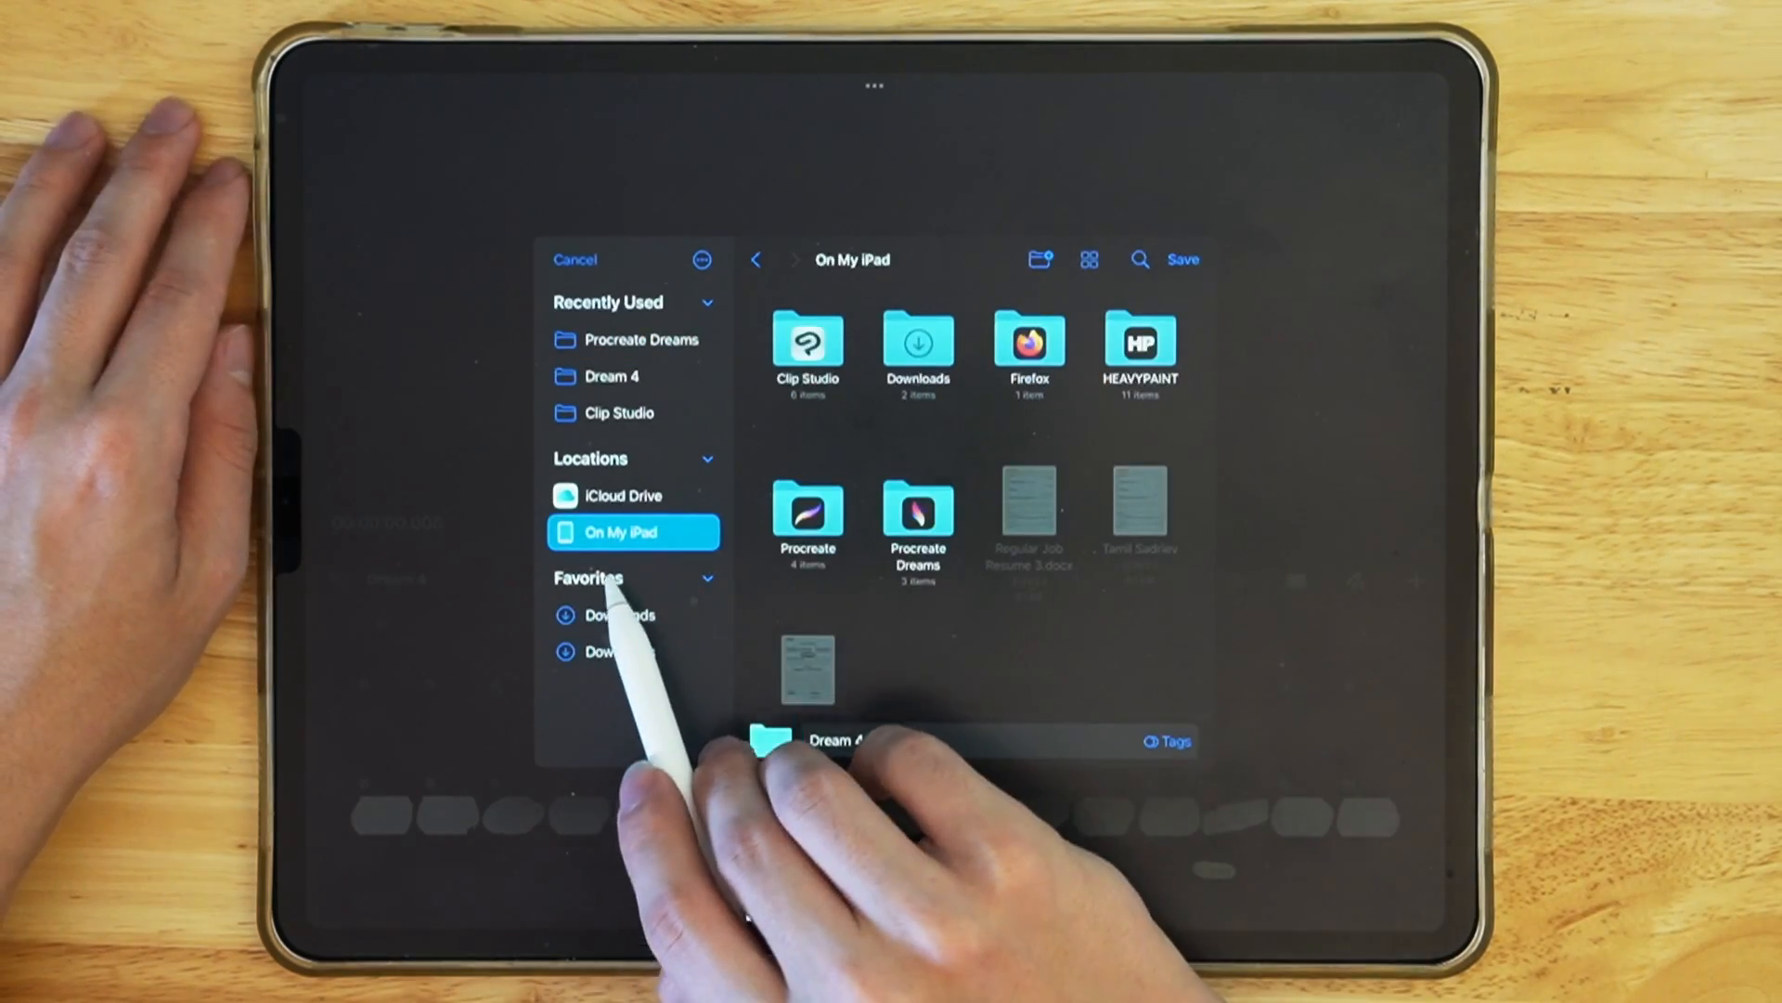
pyautogui.click(919, 518)
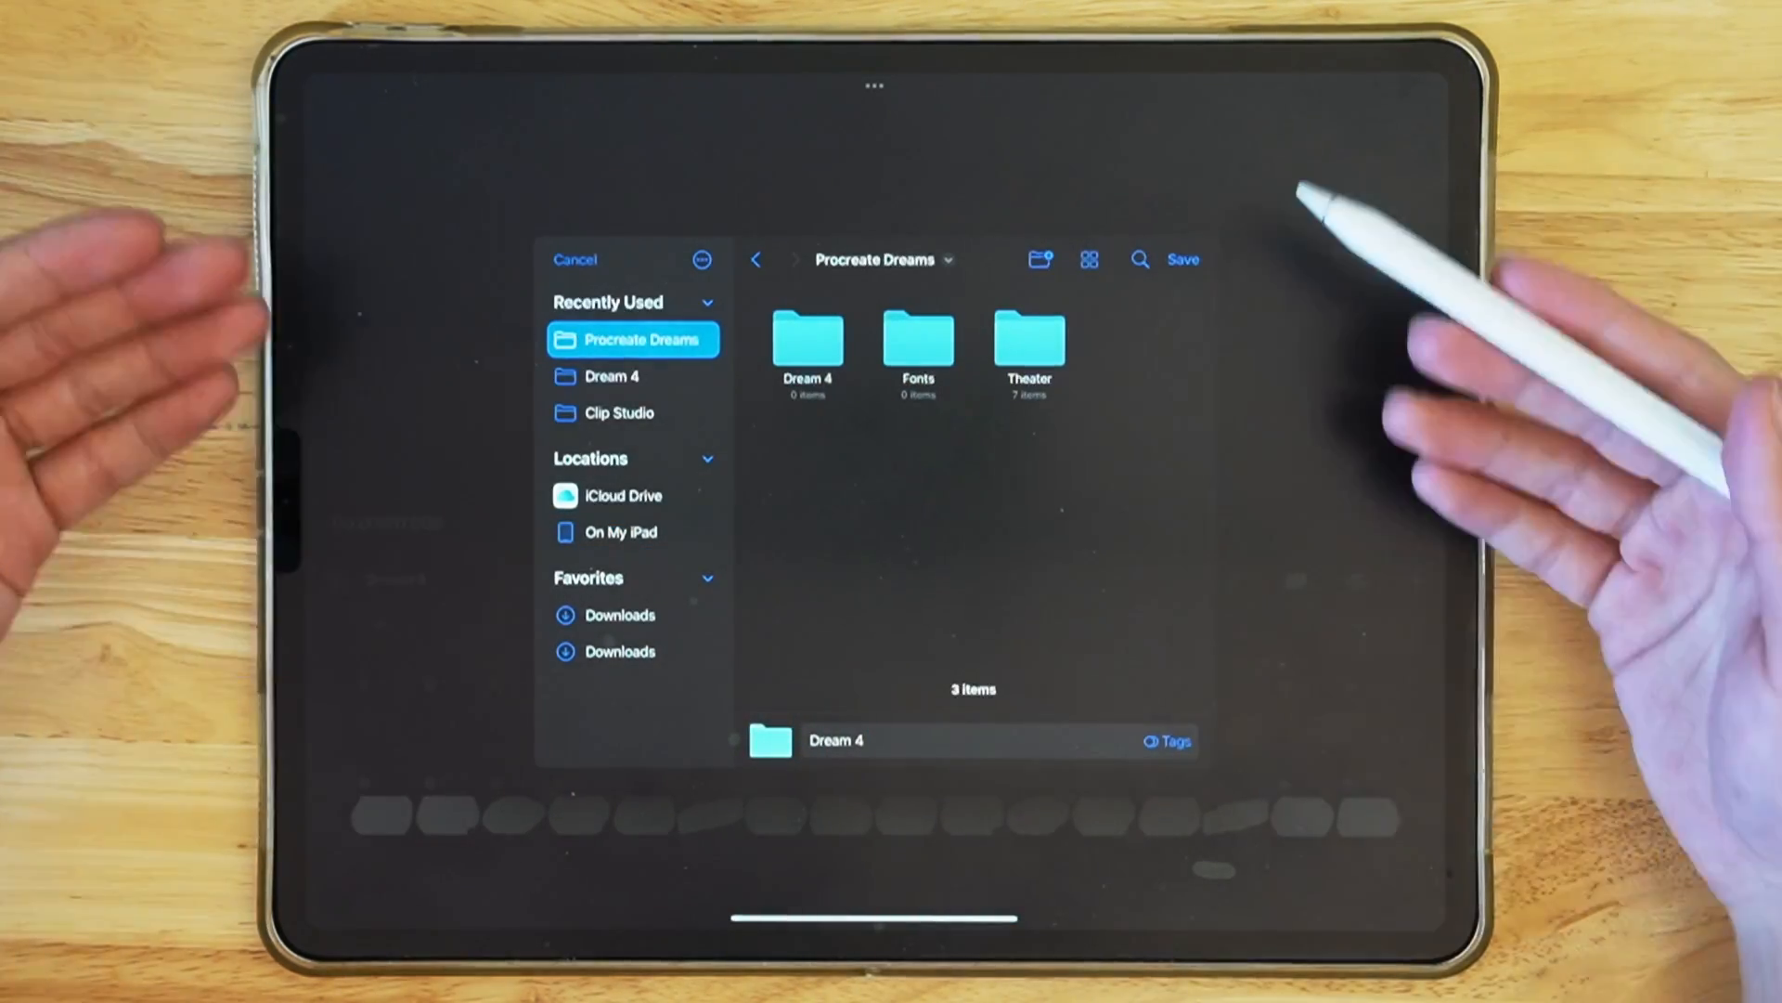
pyautogui.click(1182, 260)
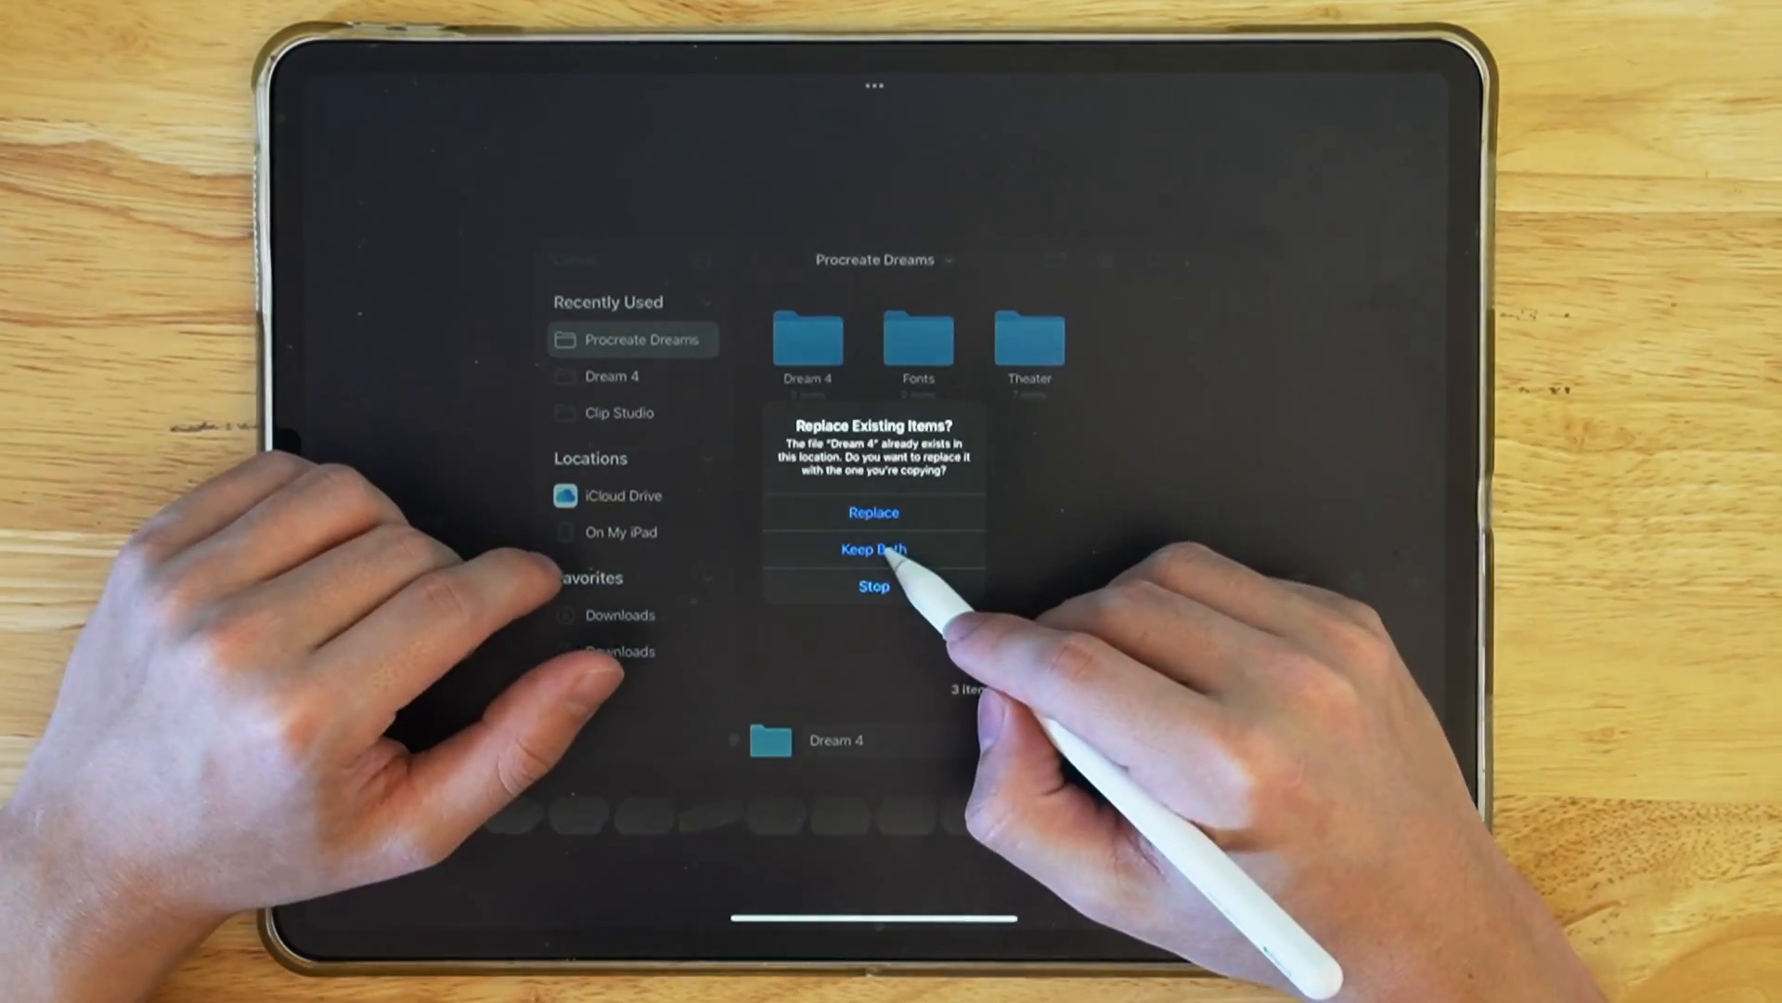
pyautogui.click(875, 548)
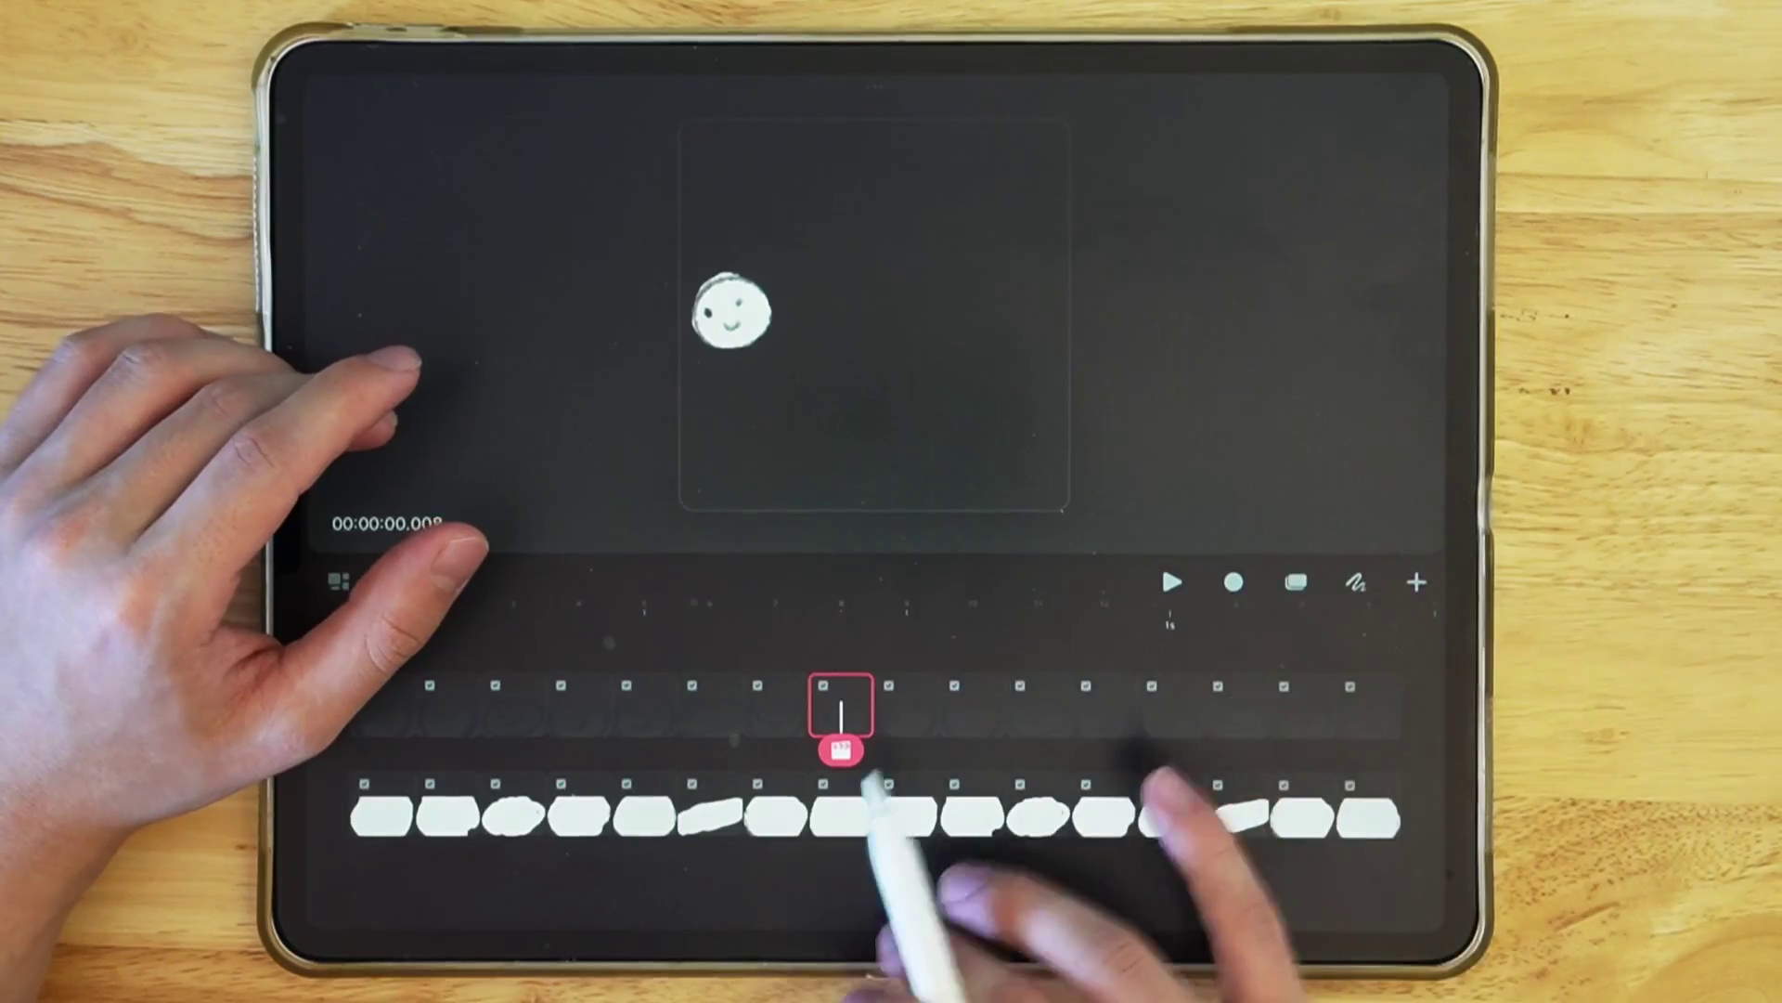
# Step: Launch Files via Spotlight and navigate to Procreate Dreams > Dream 4 2
pyautogui.moveTo(874, 919); pyautogui.dragTo(874, 627)
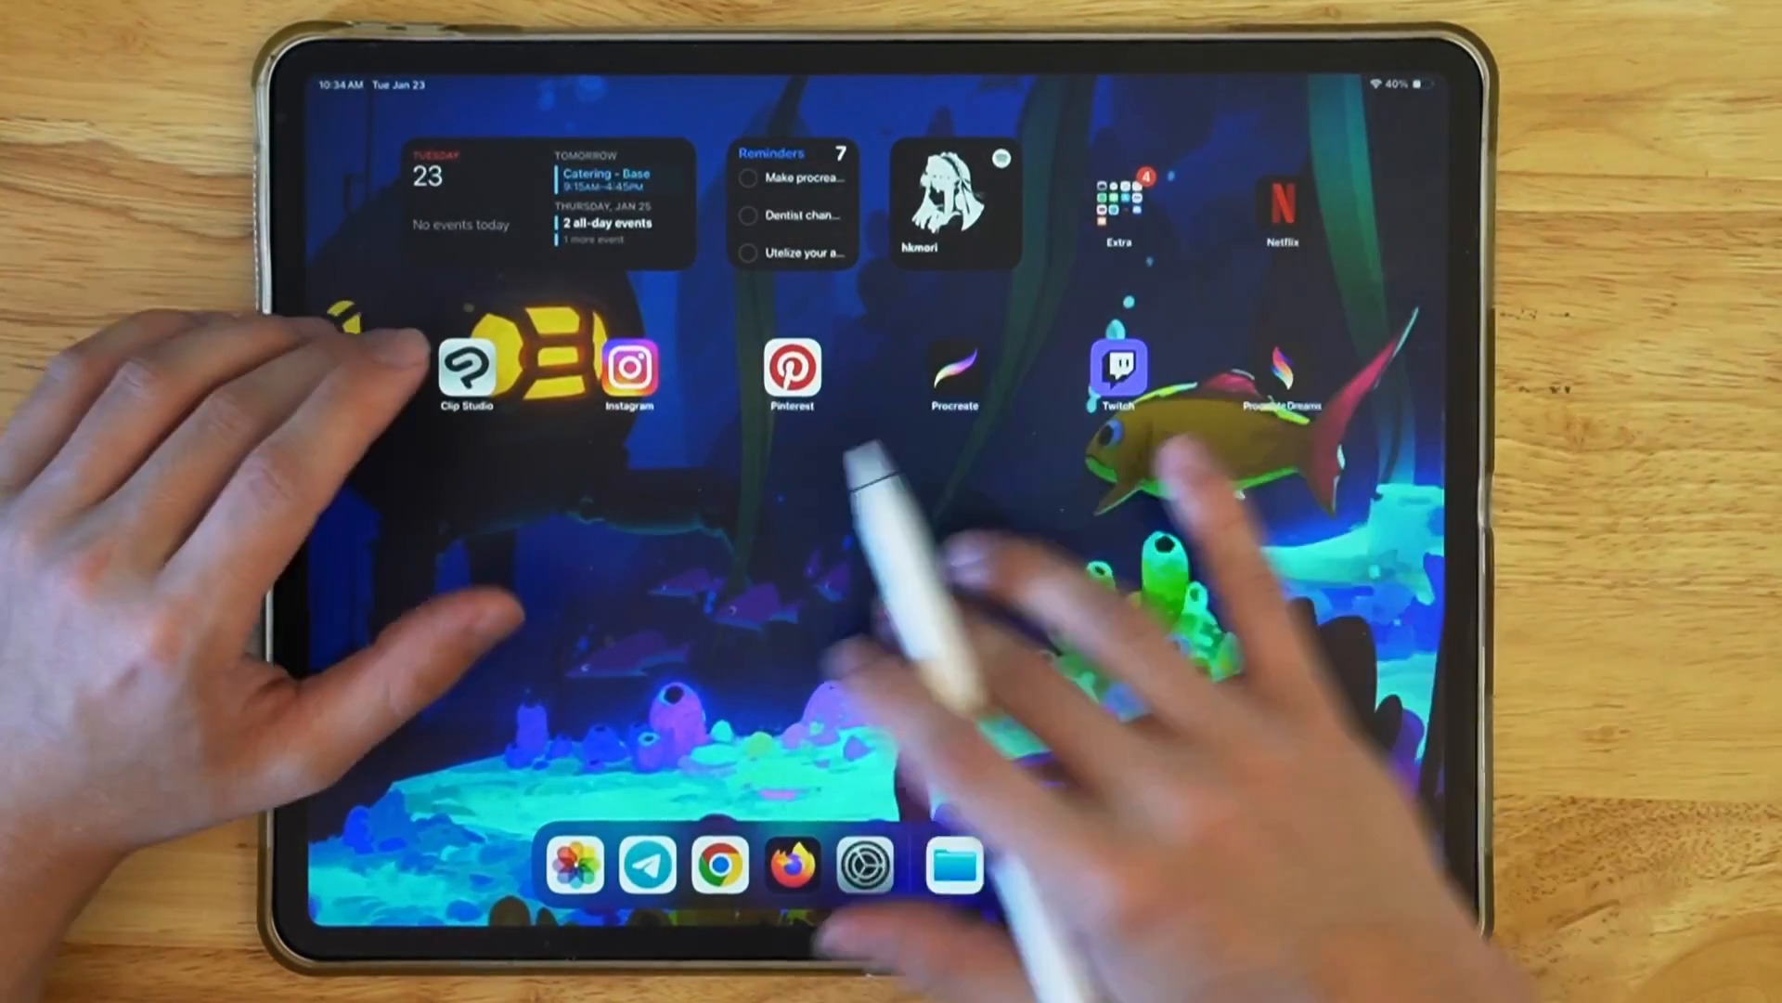
pyautogui.moveTo(460, 530); pyautogui.dragTo(459, 725)
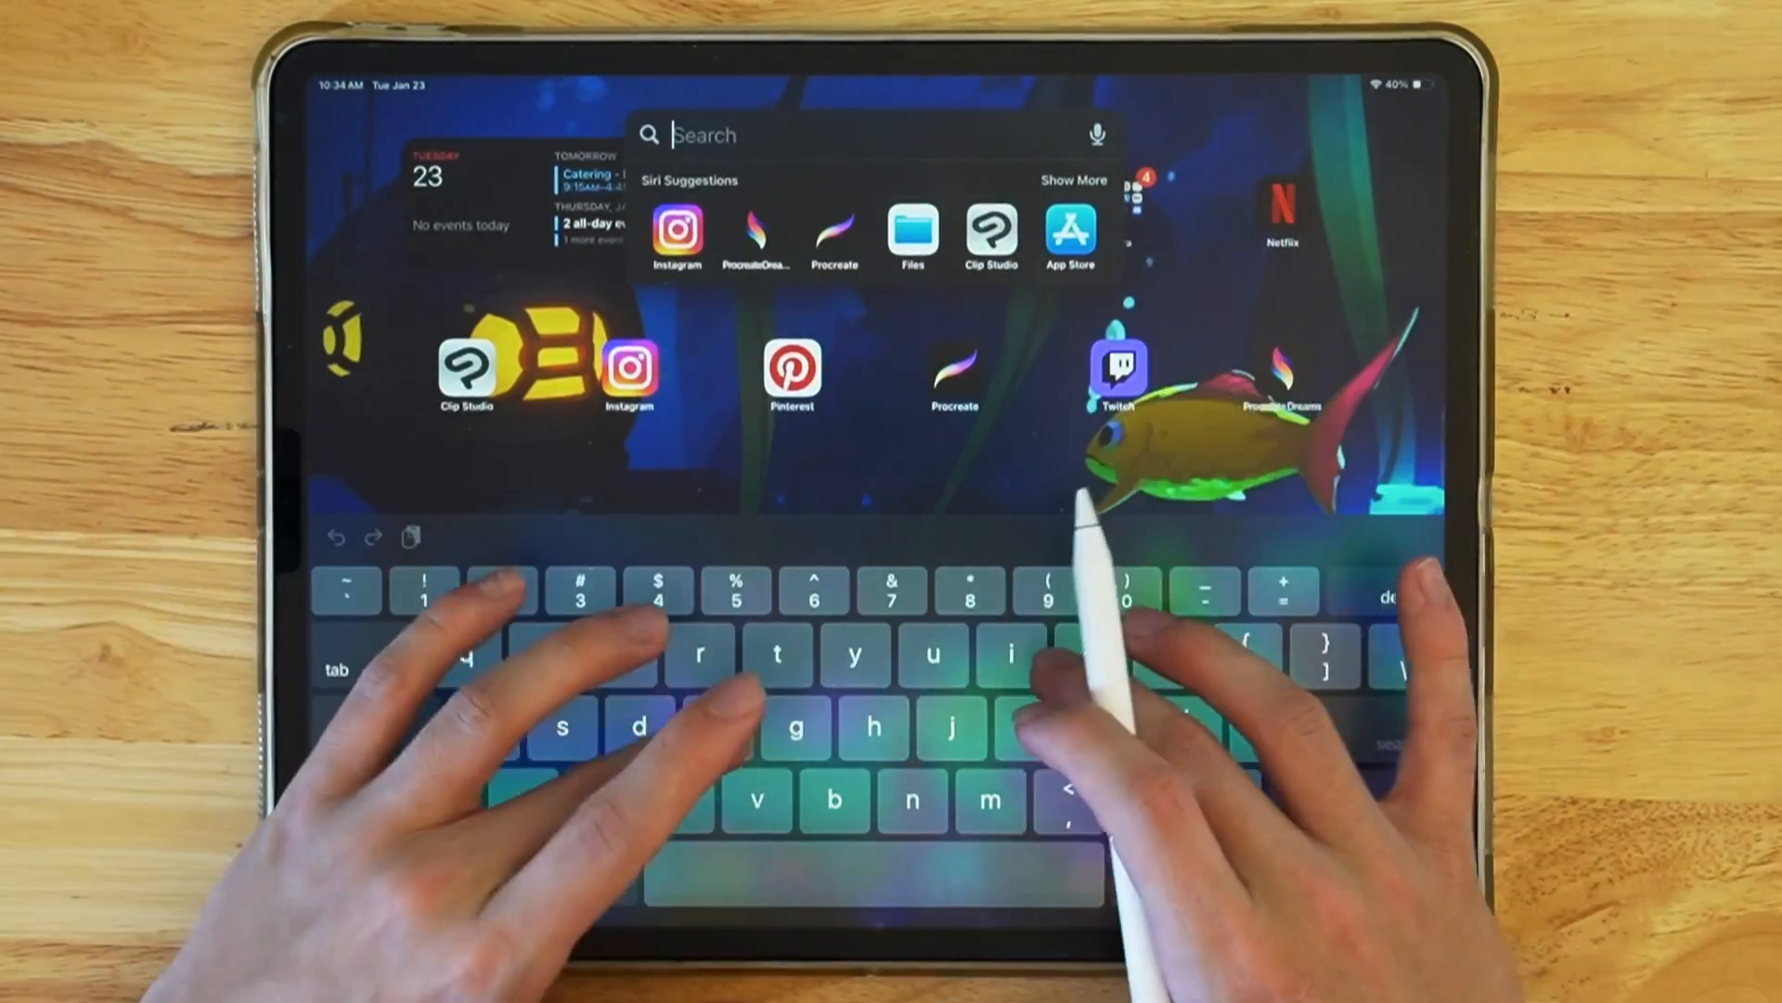
pyautogui.write('files')
pyautogui.press('Return')
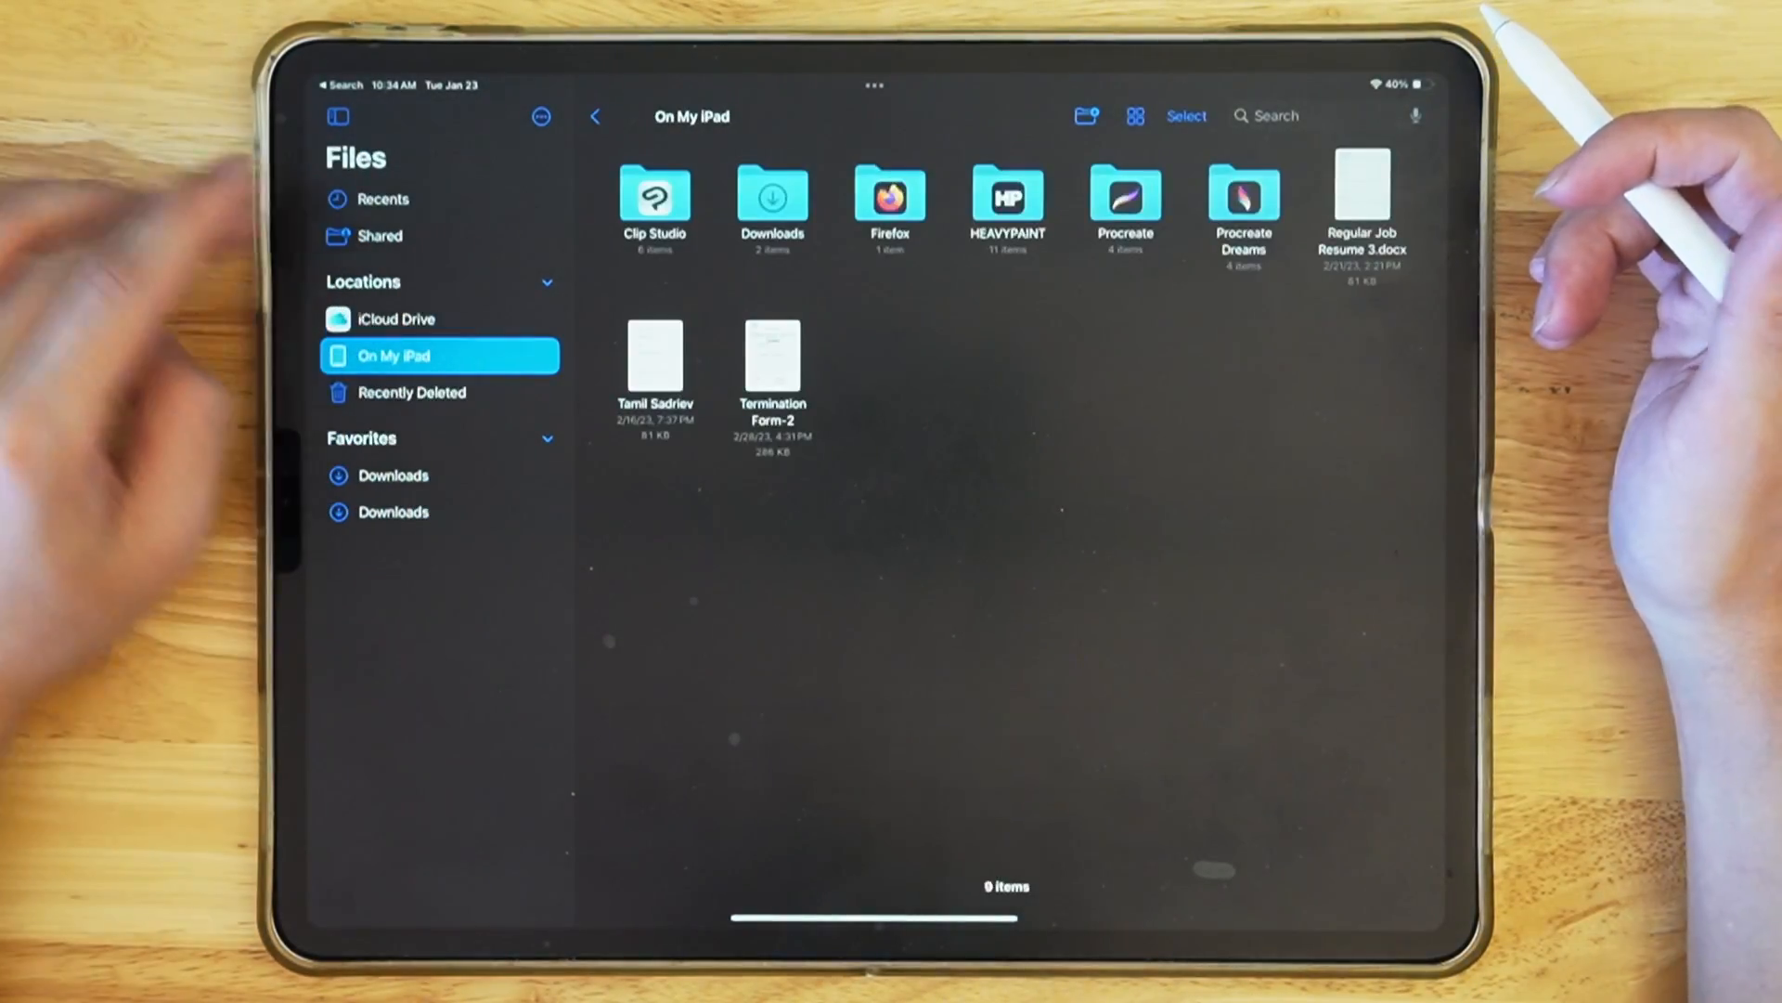
pyautogui.click(1244, 201)
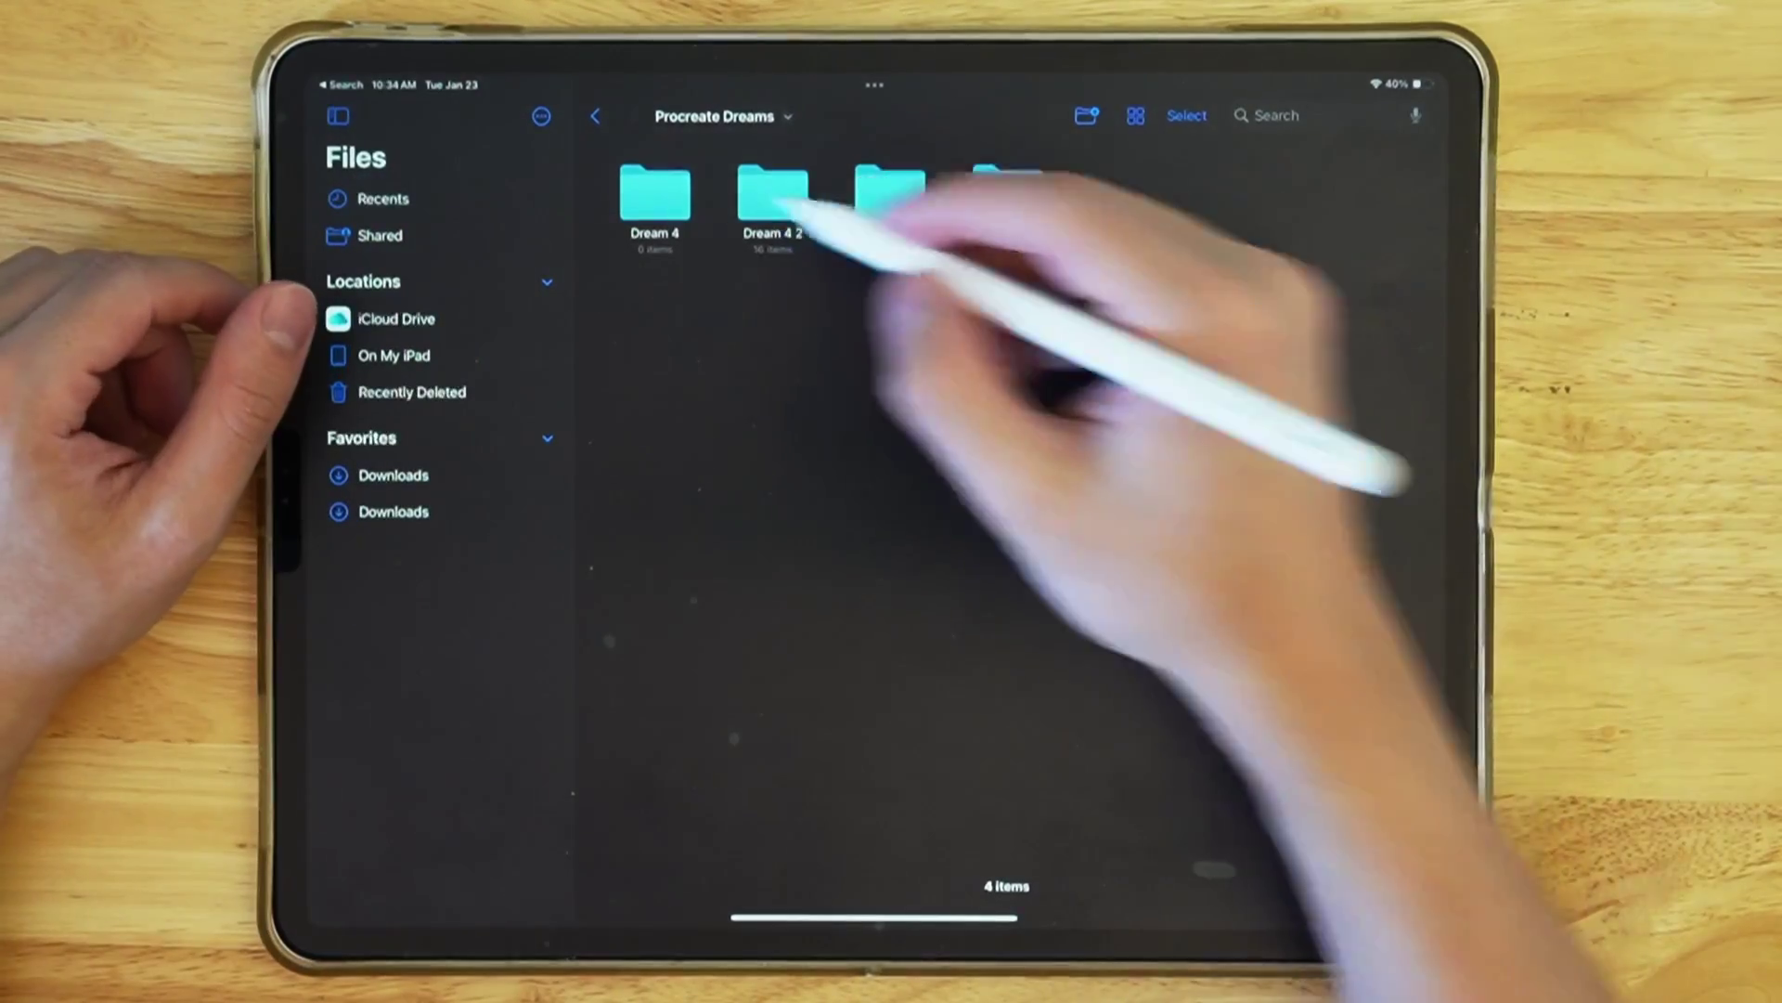
pyautogui.click(774, 195)
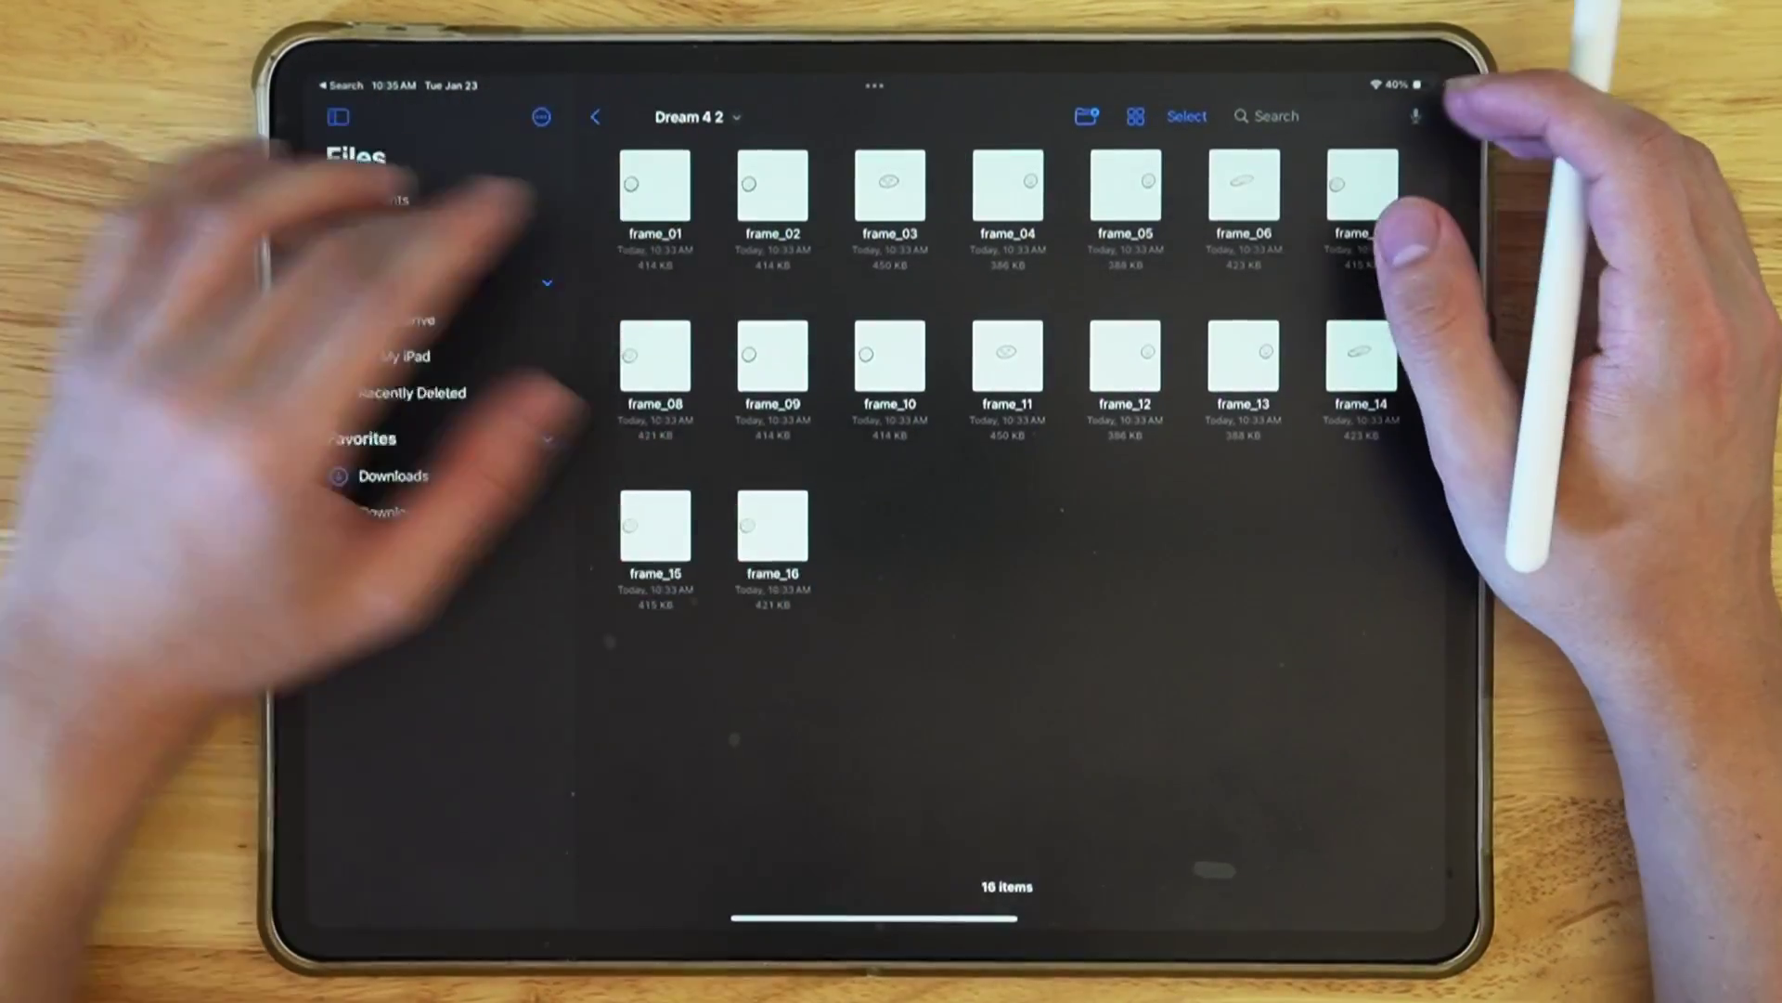
# Step: Quick Look frame_01 and swipe through frames 02–08, then return to the folder grid
pyautogui.click(654, 189)
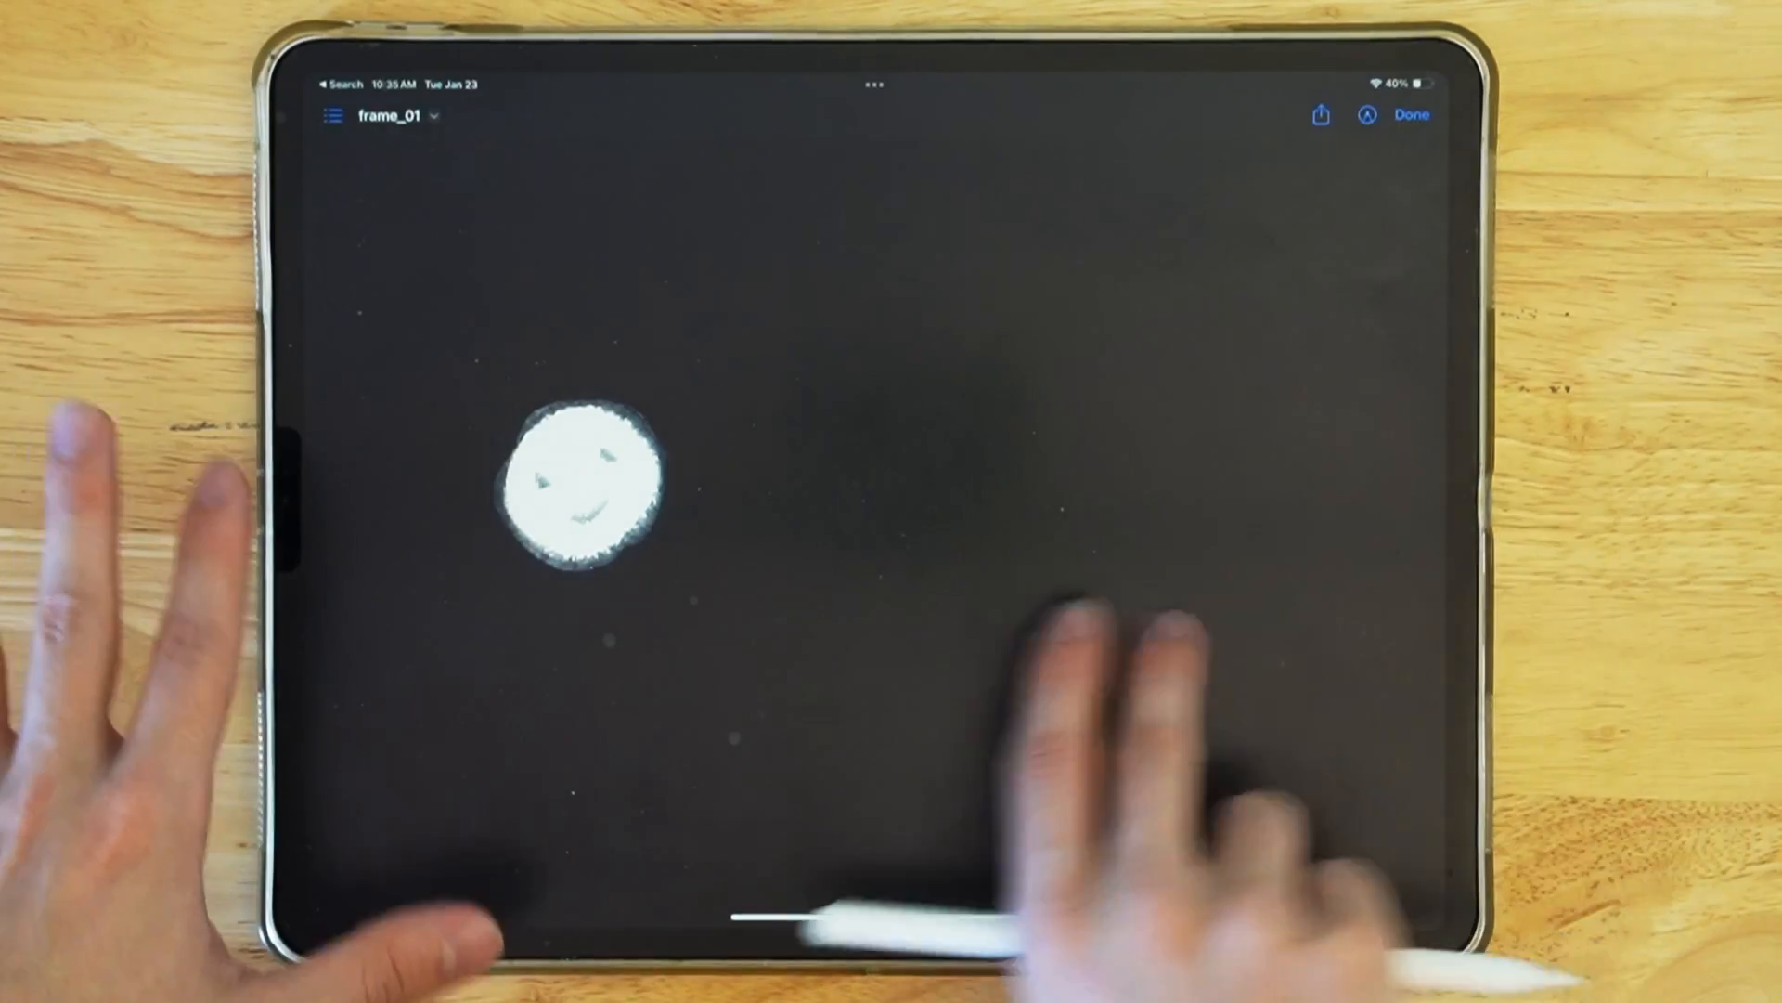
pyautogui.moveTo(1253, 696); pyautogui.dragTo(837, 696)
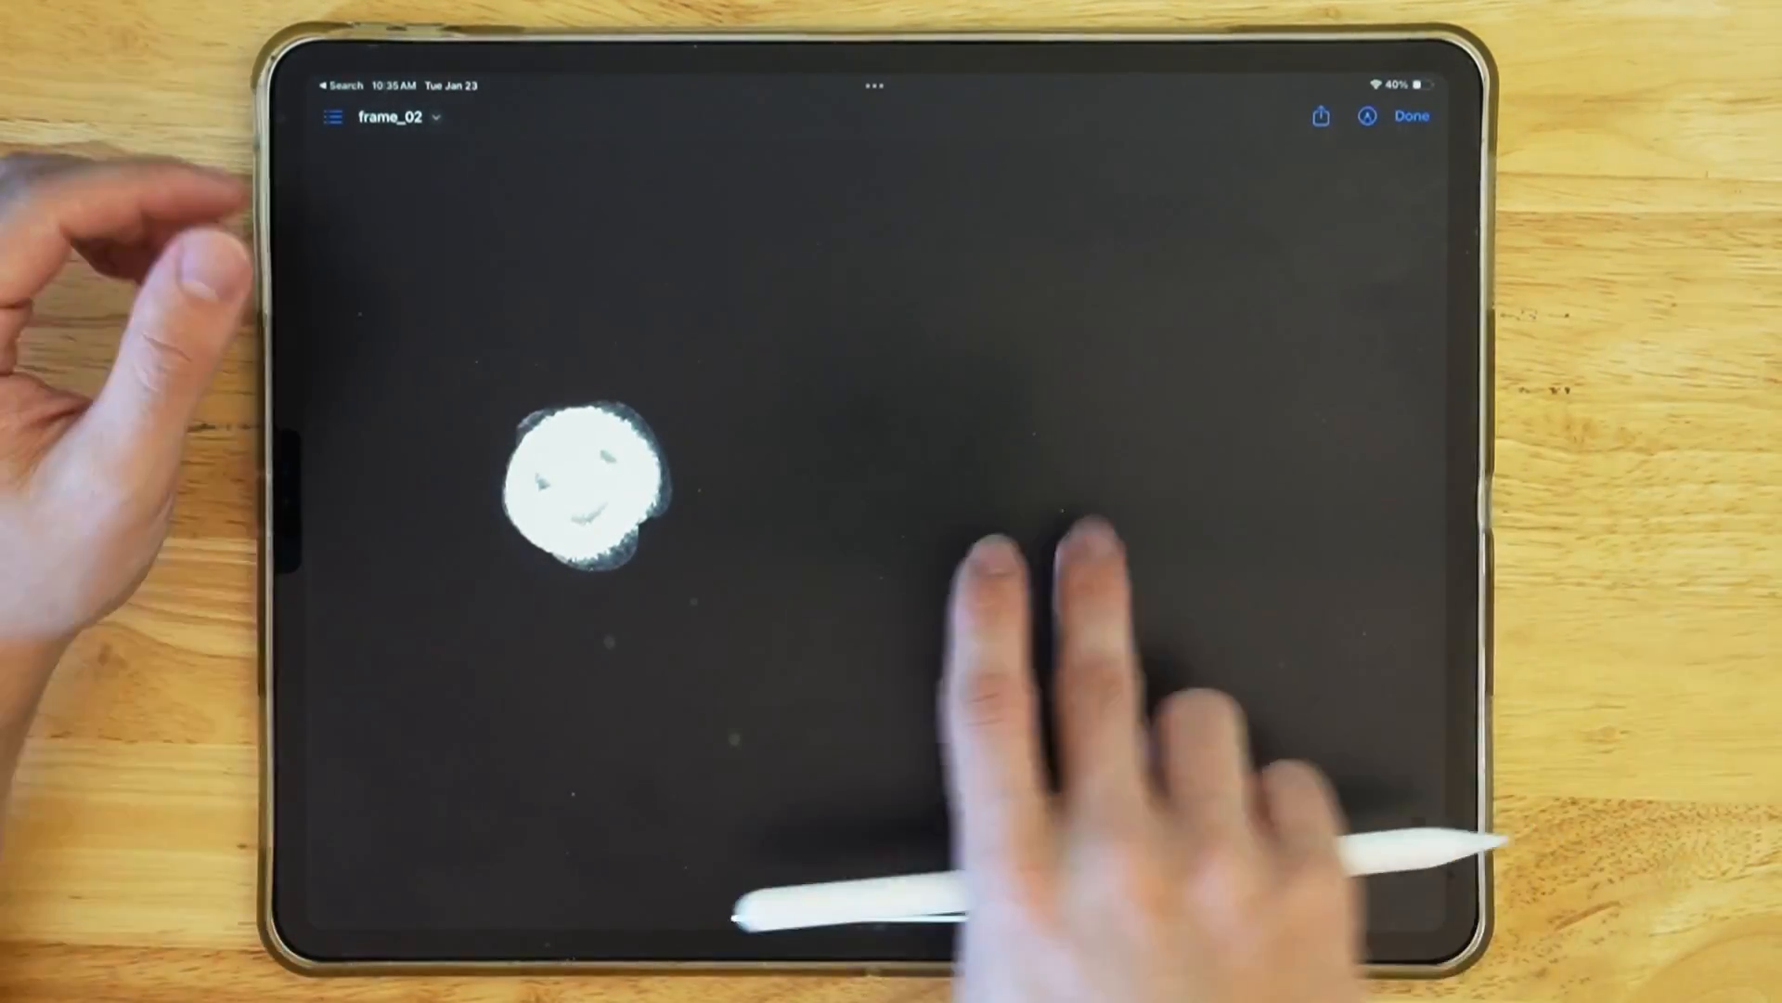
pyautogui.moveTo(1044, 627); pyautogui.dragTo(696, 627)
pyautogui.moveTo(976, 627); pyautogui.dragTo(1253, 628)
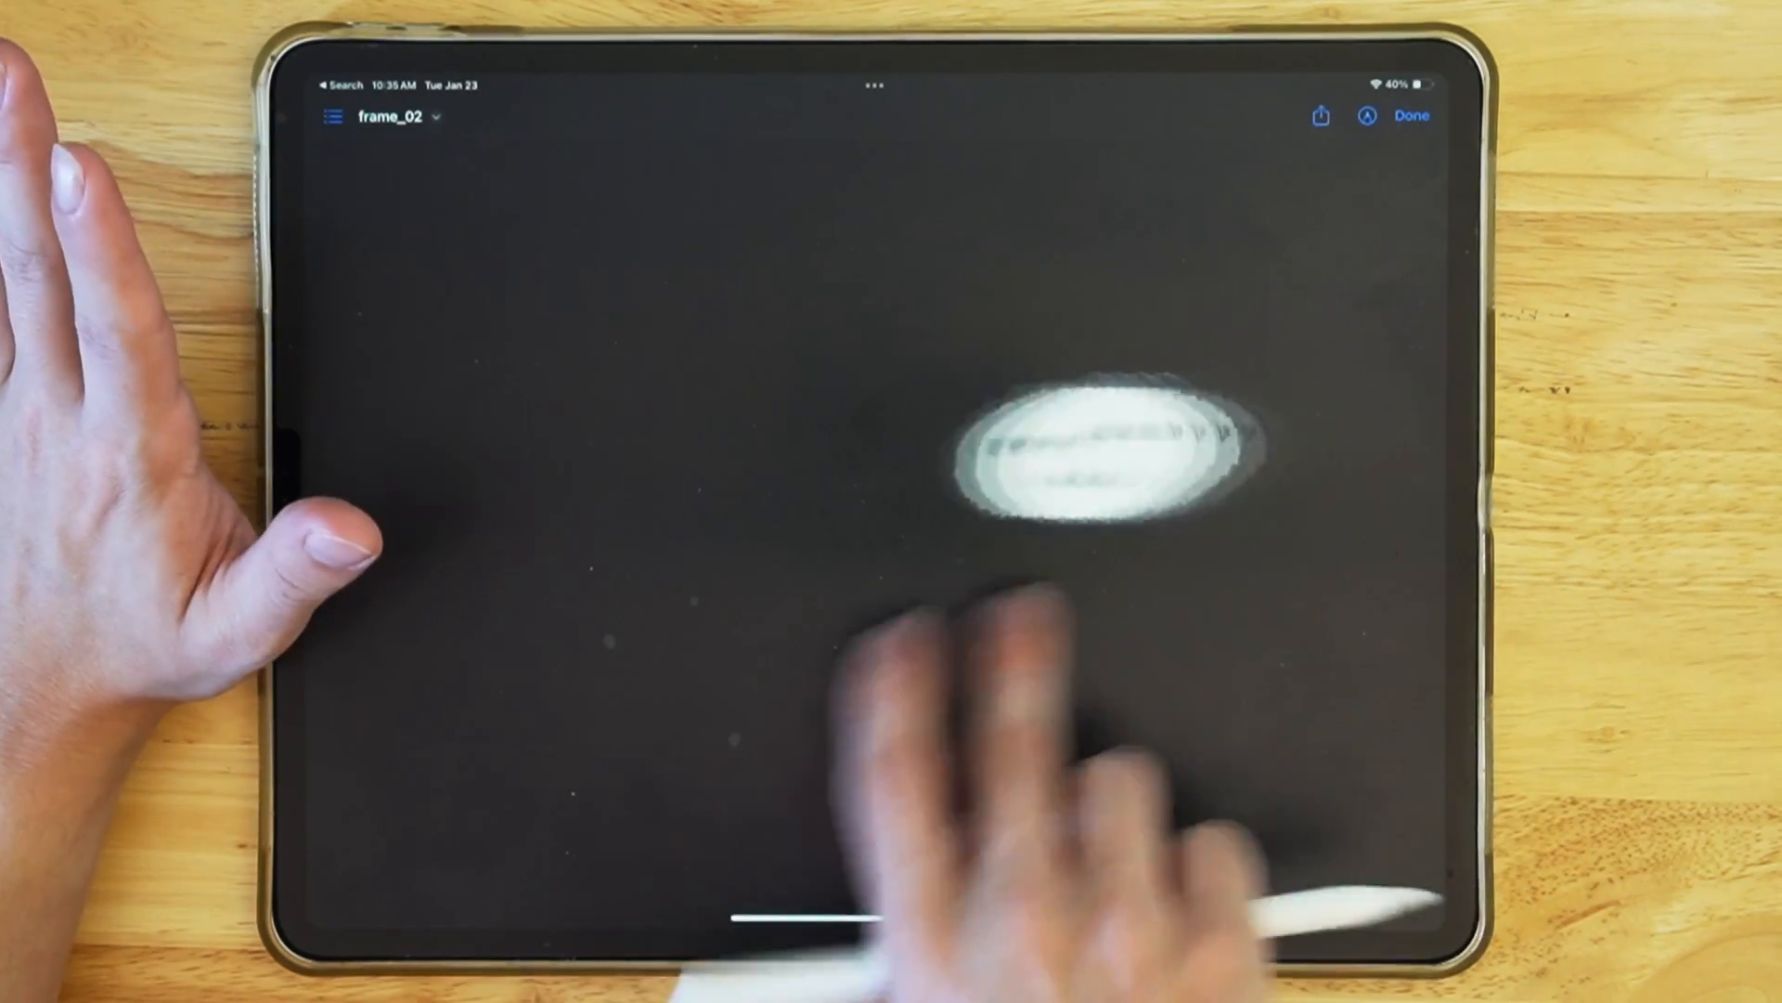
pyautogui.moveTo(1045, 668); pyautogui.dragTo(697, 668)
pyautogui.moveTo(1045, 669); pyautogui.dragTo(696, 668)
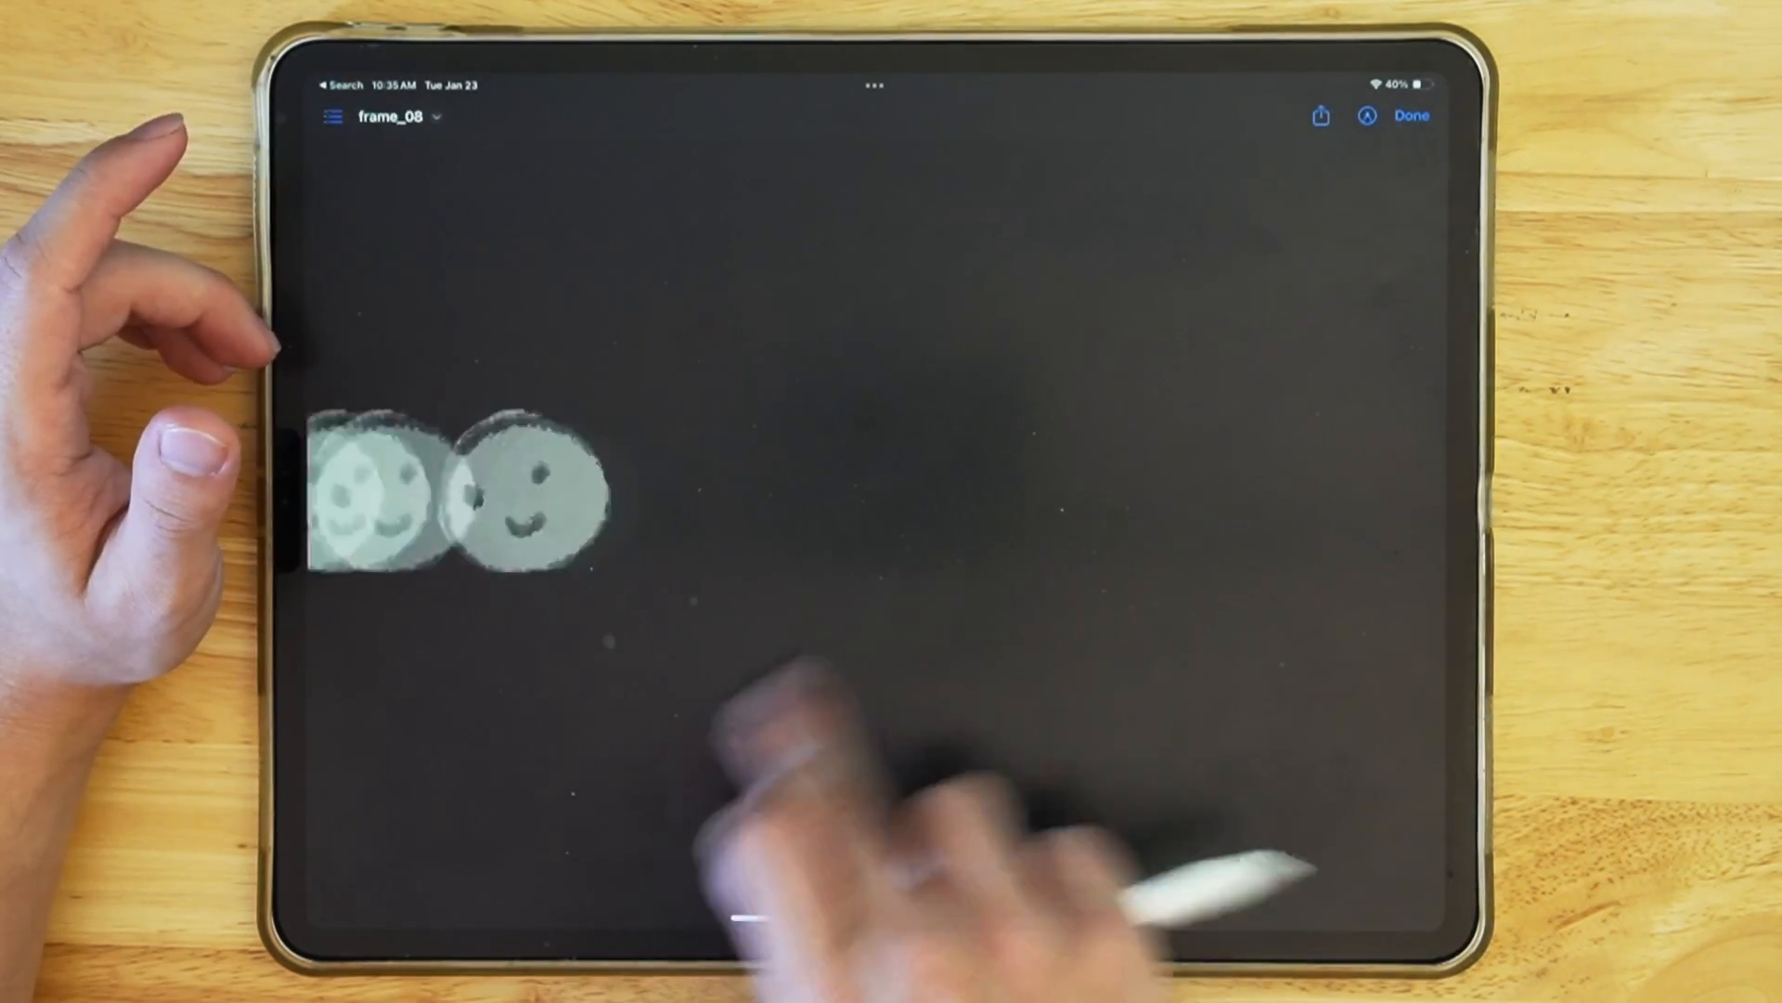
pyautogui.moveTo(975, 557)
pyautogui.mouseDown()
pyautogui.moveTo(697, 557)
pyautogui.moveTo(1115, 558)
pyautogui.mouseUp()
pyautogui.moveTo(836, 557); pyautogui.dragTo(1253, 557)
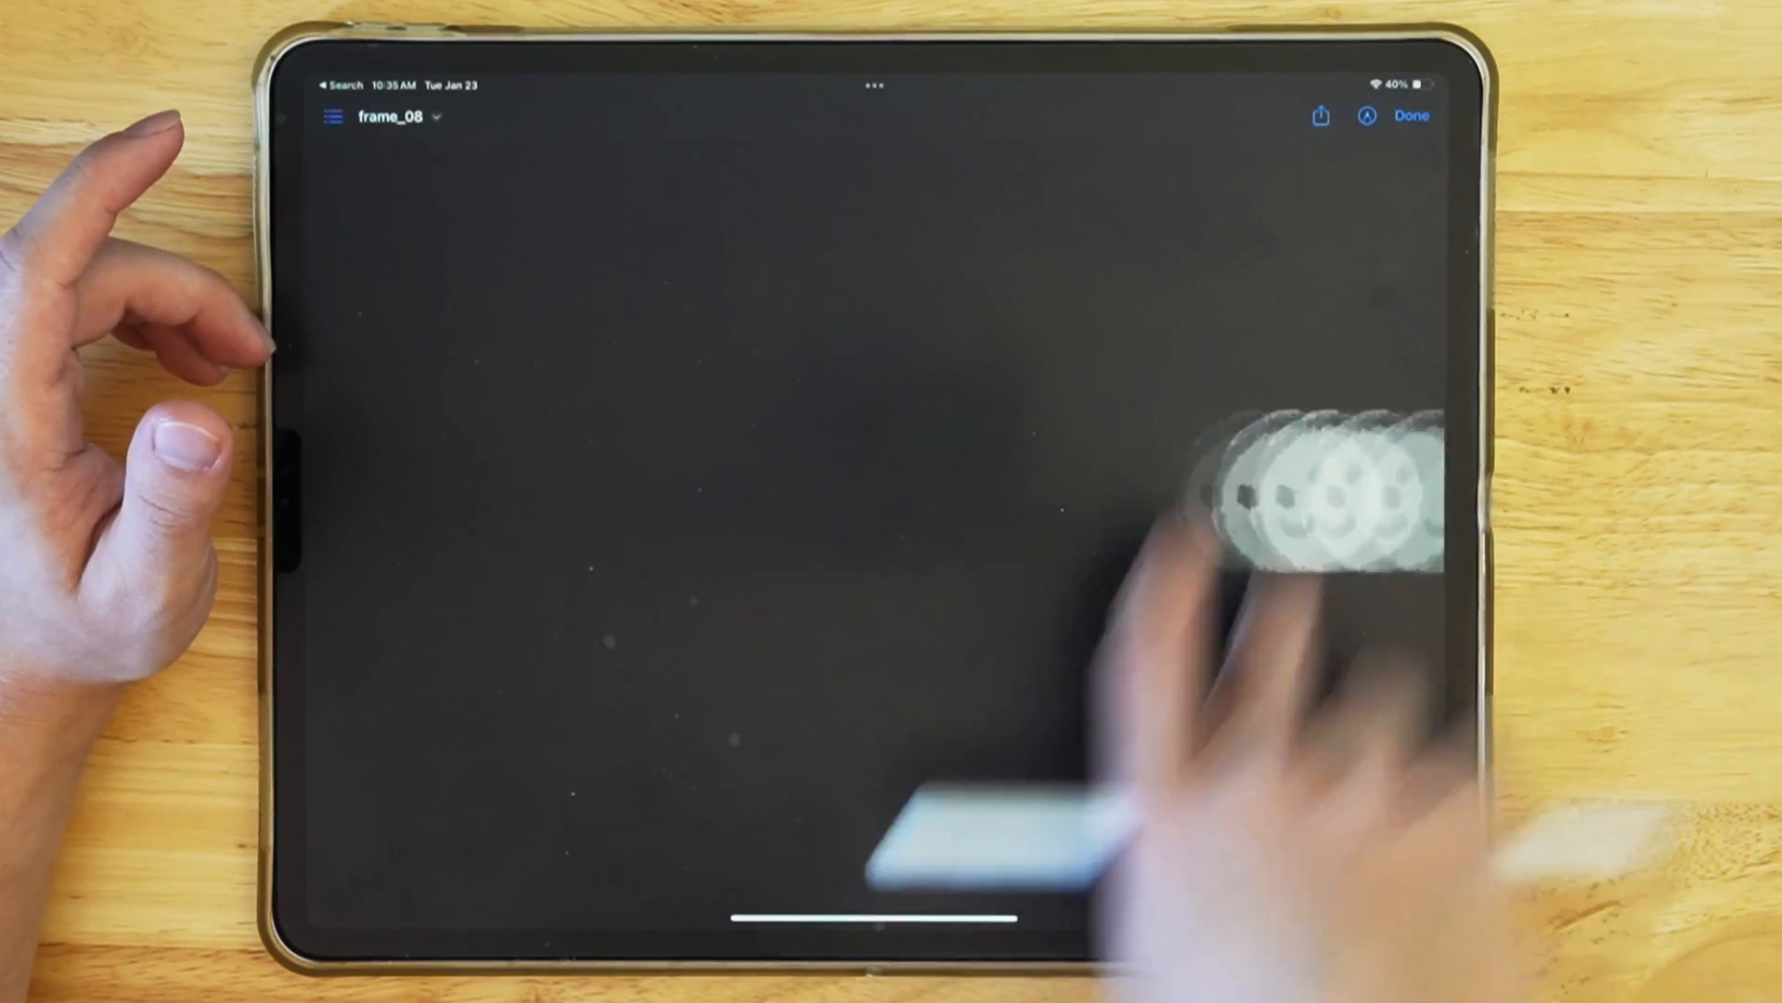
pyautogui.click(1412, 116)
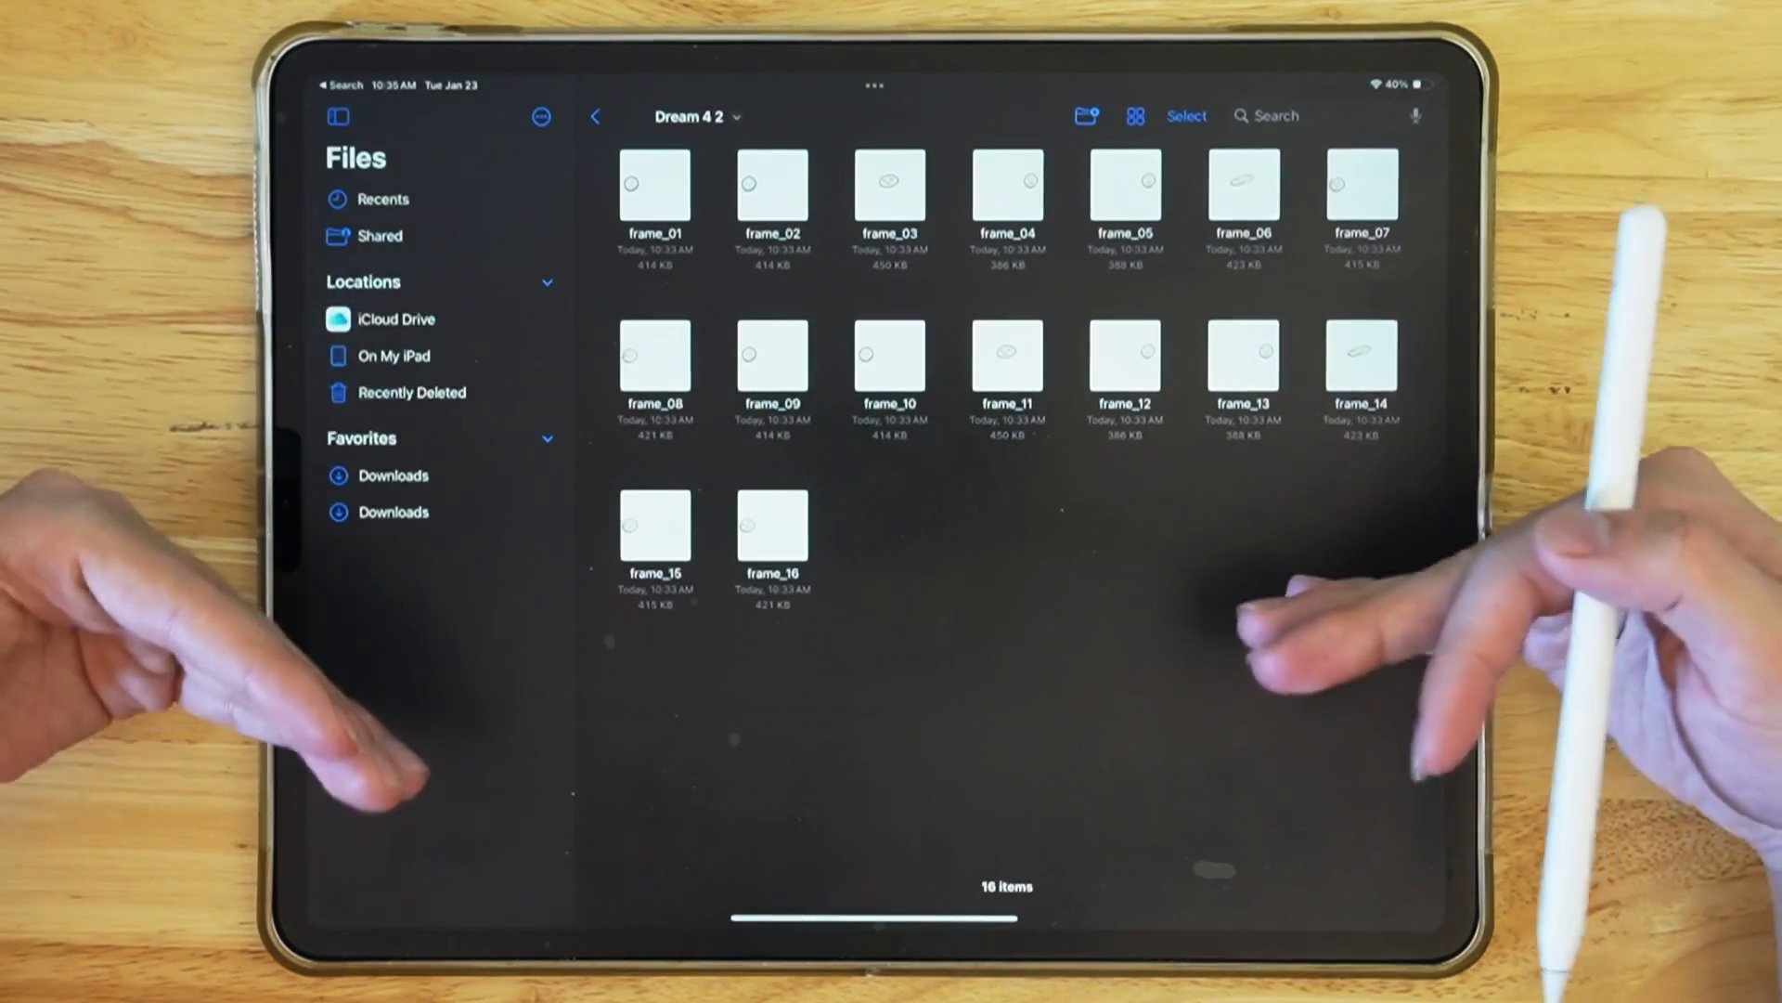
# Step: Select all 16 frame images and AirDrop them to the MacBook
pyautogui.click(1186, 115)
pyautogui.moveTo(655, 188); pyautogui.dragTo(892, 188)
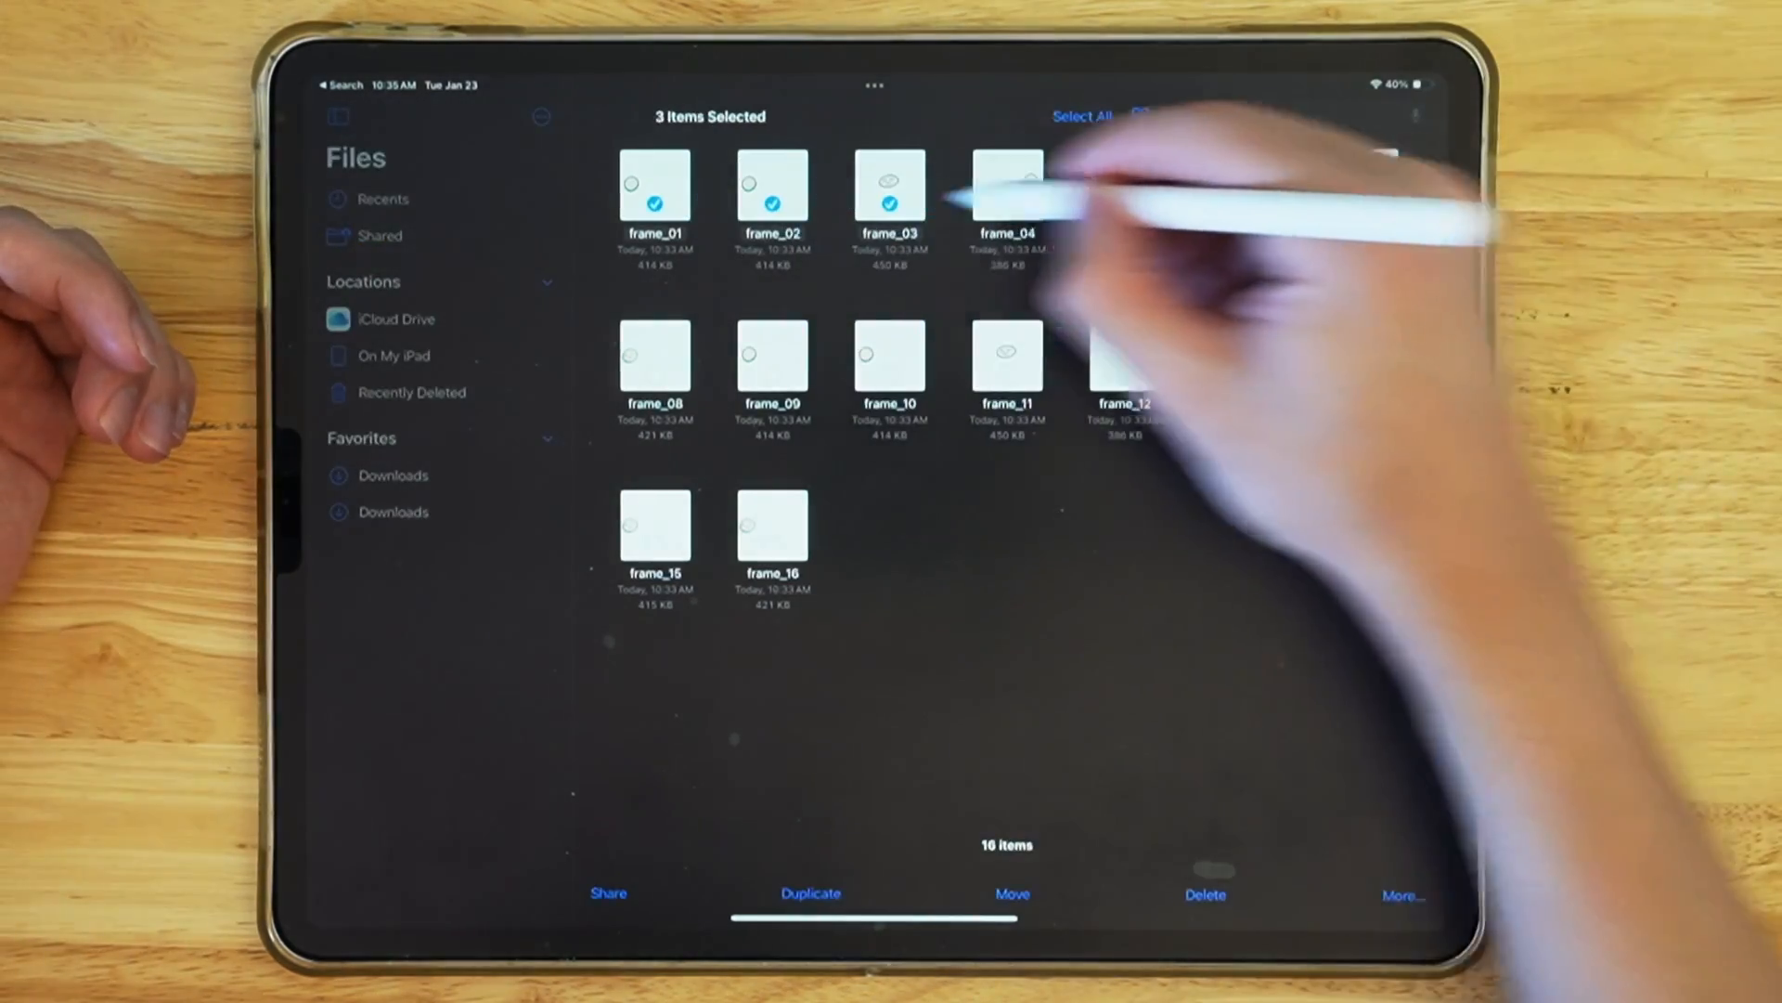
pyautogui.moveTo(1007, 188); pyautogui.dragTo(1362, 189)
pyautogui.moveTo(655, 359); pyautogui.dragTo(1361, 358)
pyautogui.moveTo(655, 529); pyautogui.dragTo(773, 530)
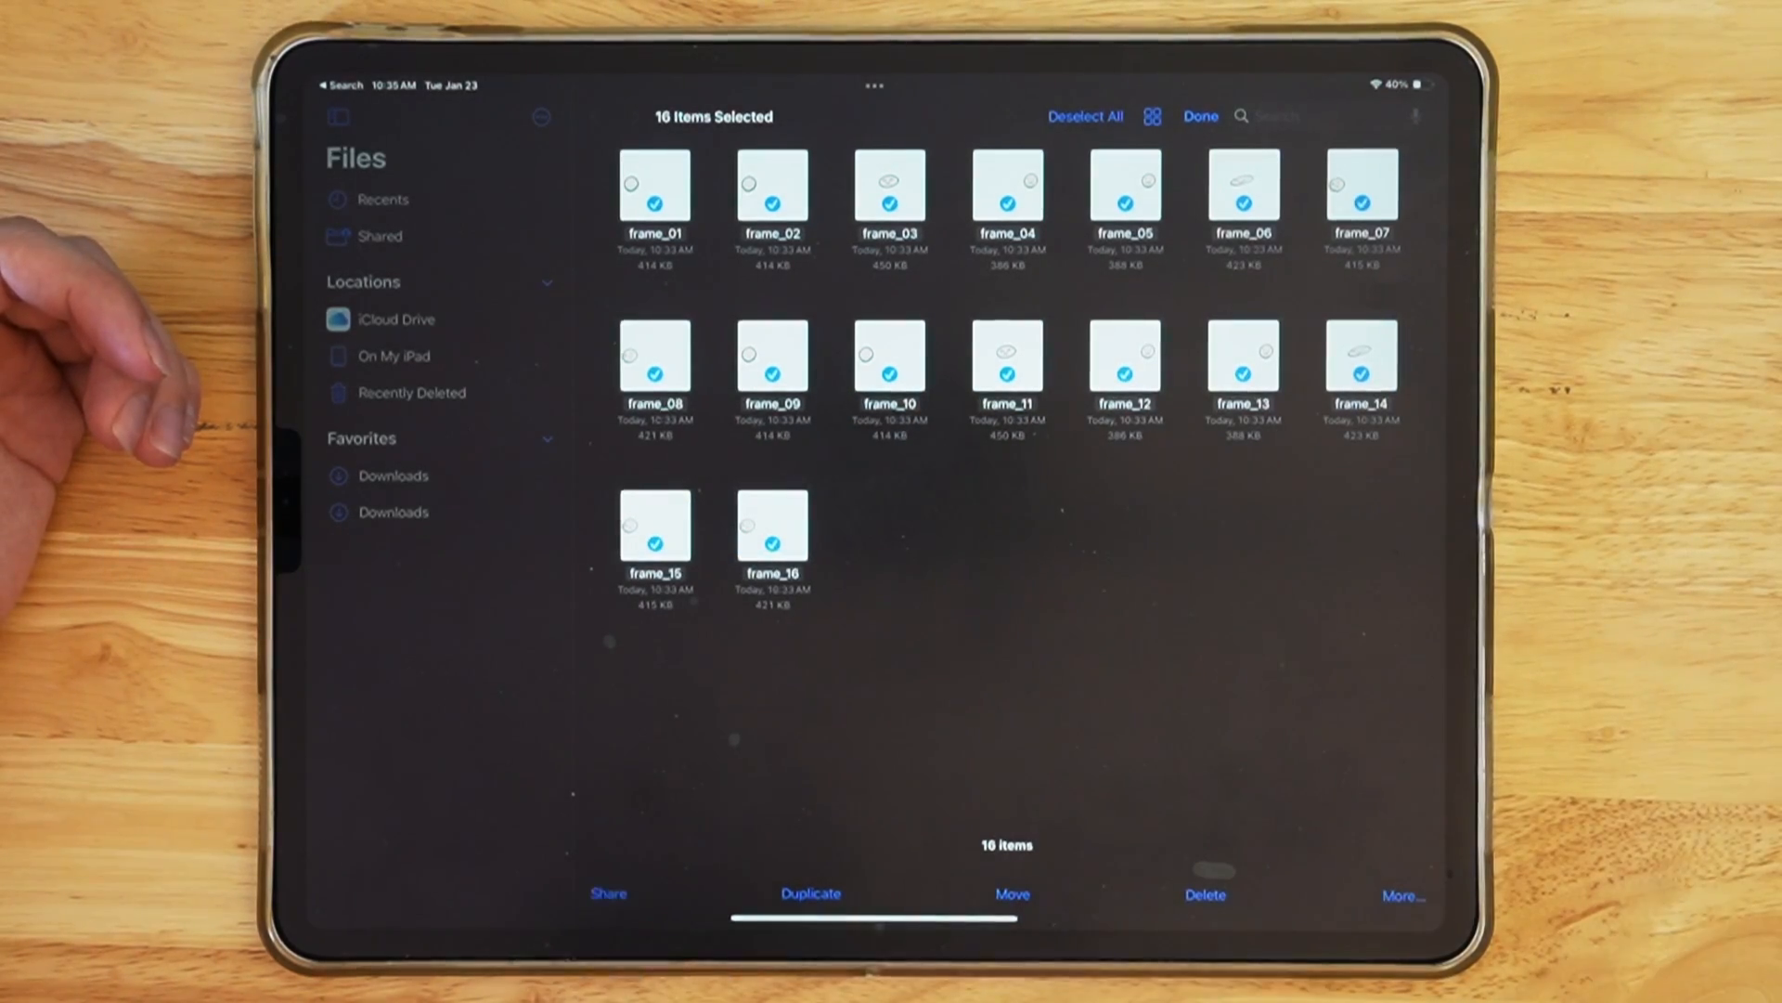
pyautogui.click(608, 893)
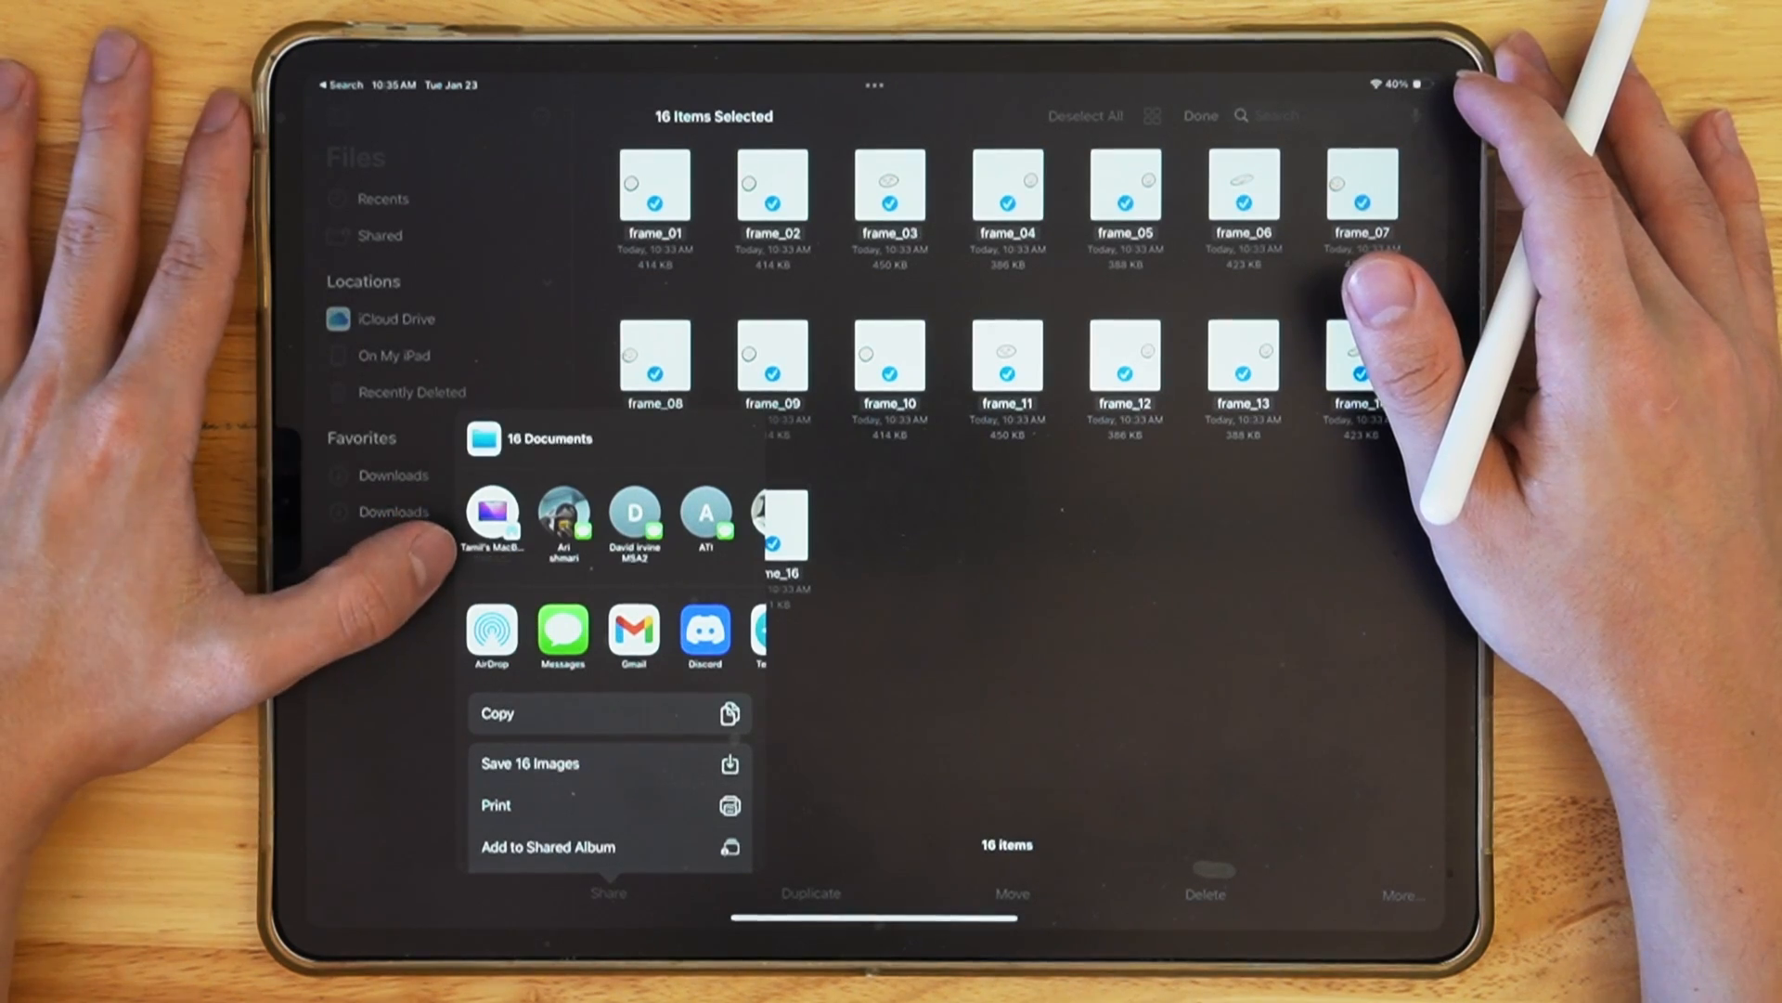
pyautogui.click(492, 513)
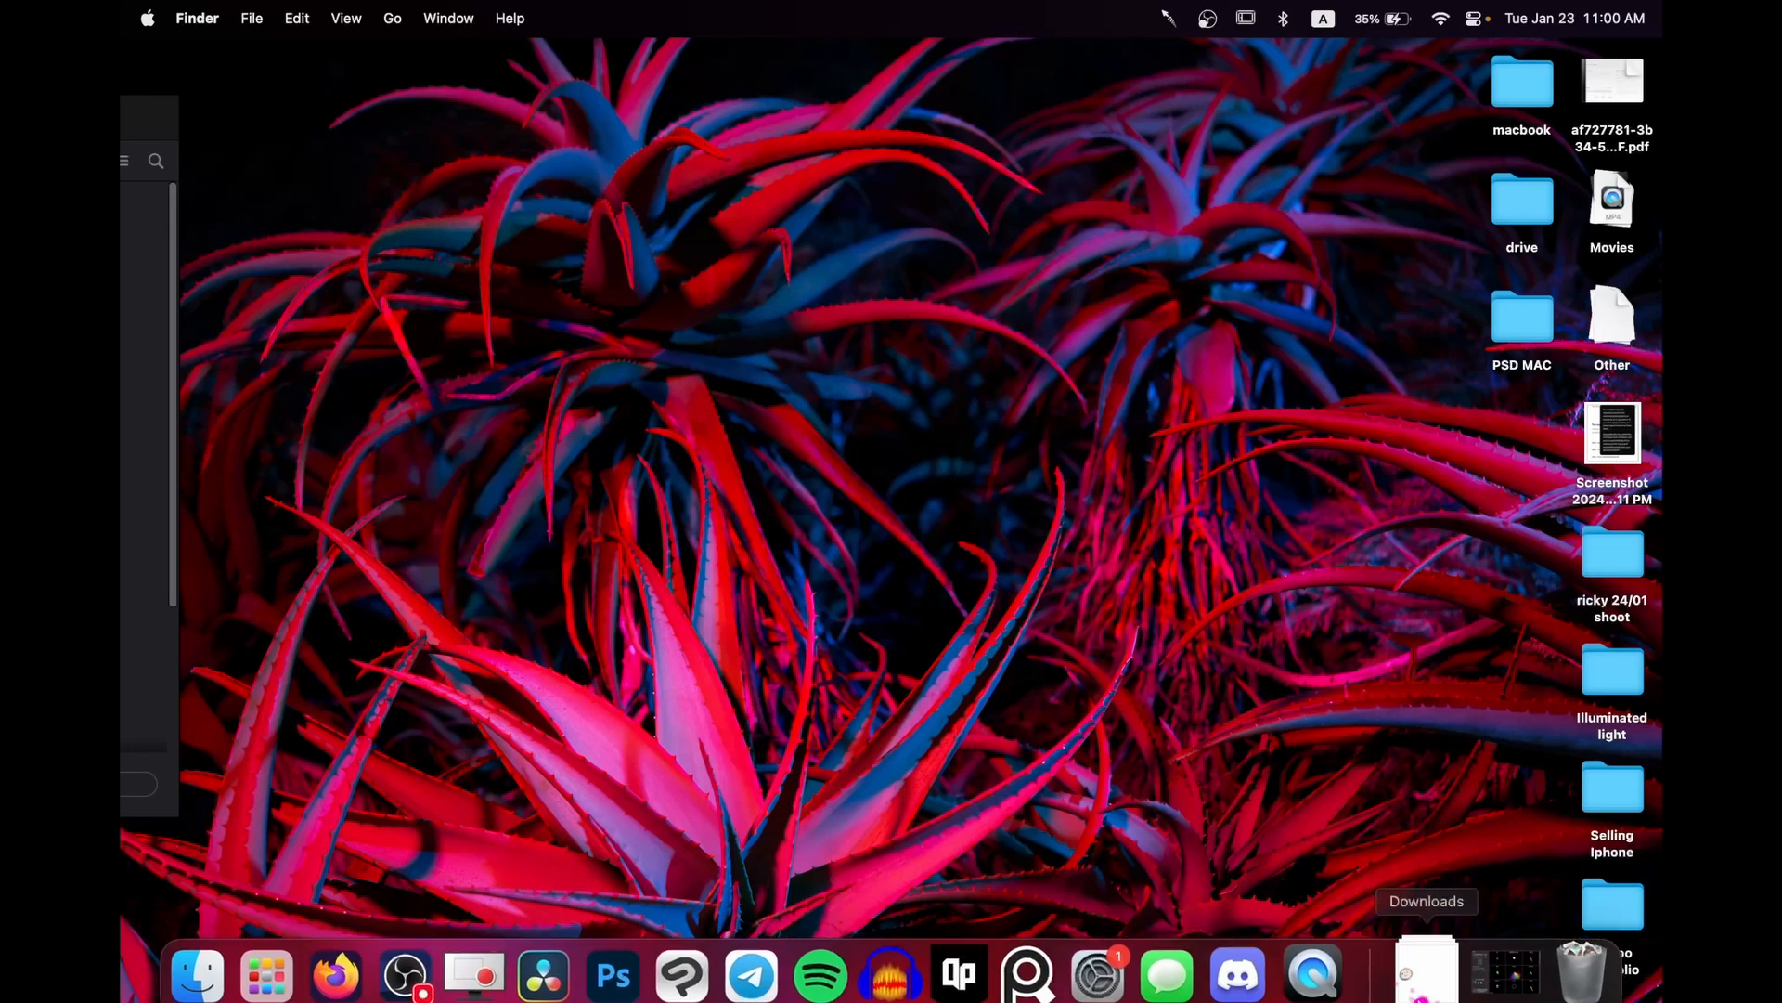
# Step: Show Downloads in Finder and Quick Look frame_01.png at full size
pyautogui.click(1423, 963)
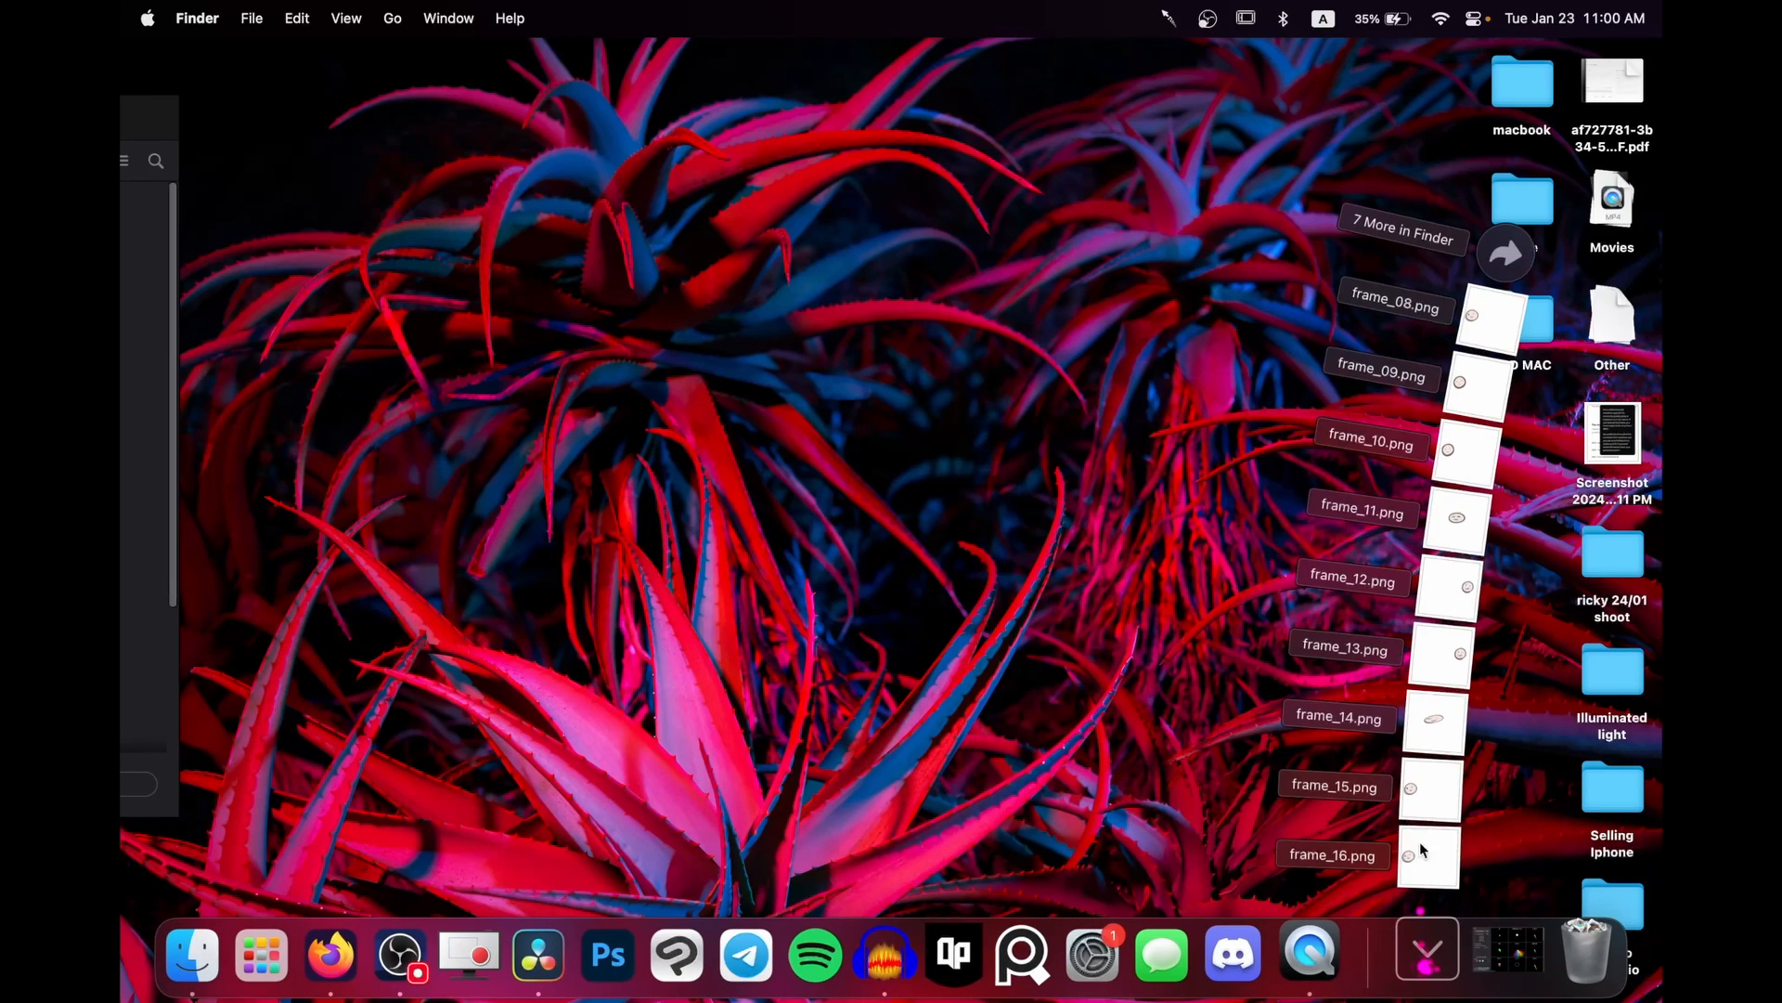
pyautogui.click(1510, 261)
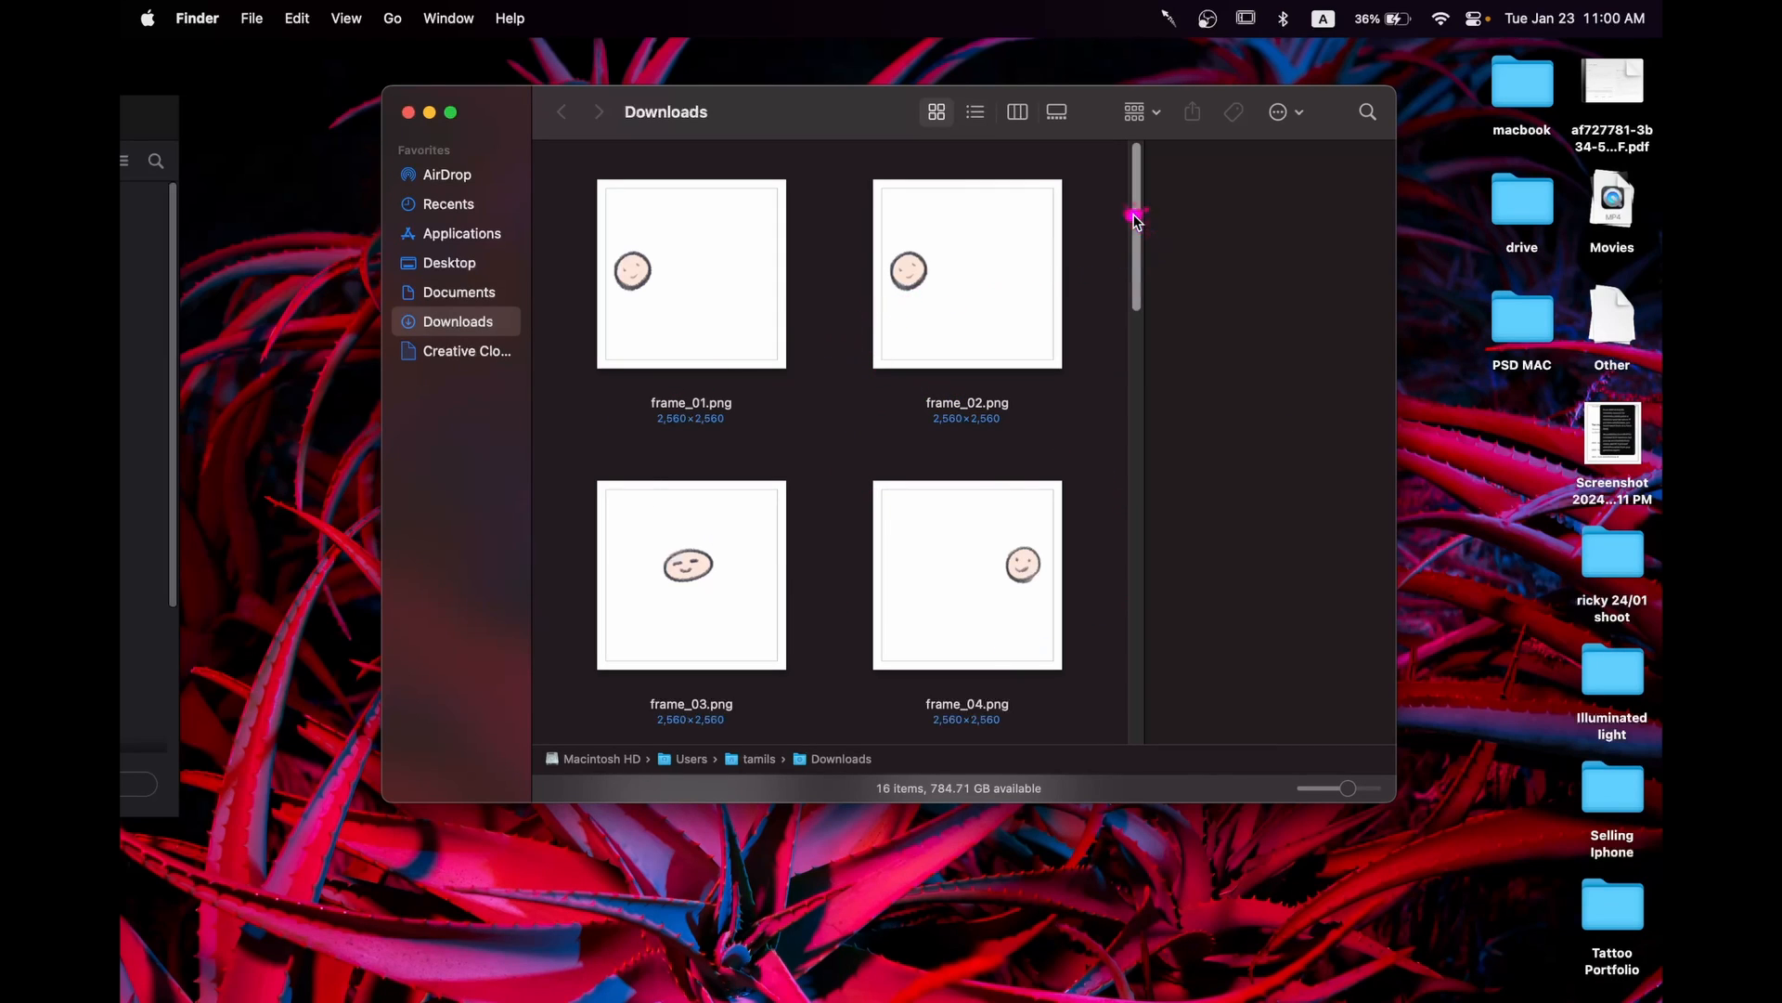
pyautogui.moveTo(1135, 220)
pyautogui.mouseDown()
pyautogui.moveTo(1132, 427)
pyautogui.moveTo(1135, 193)
pyautogui.mouseUp()
pyautogui.click(722, 290)
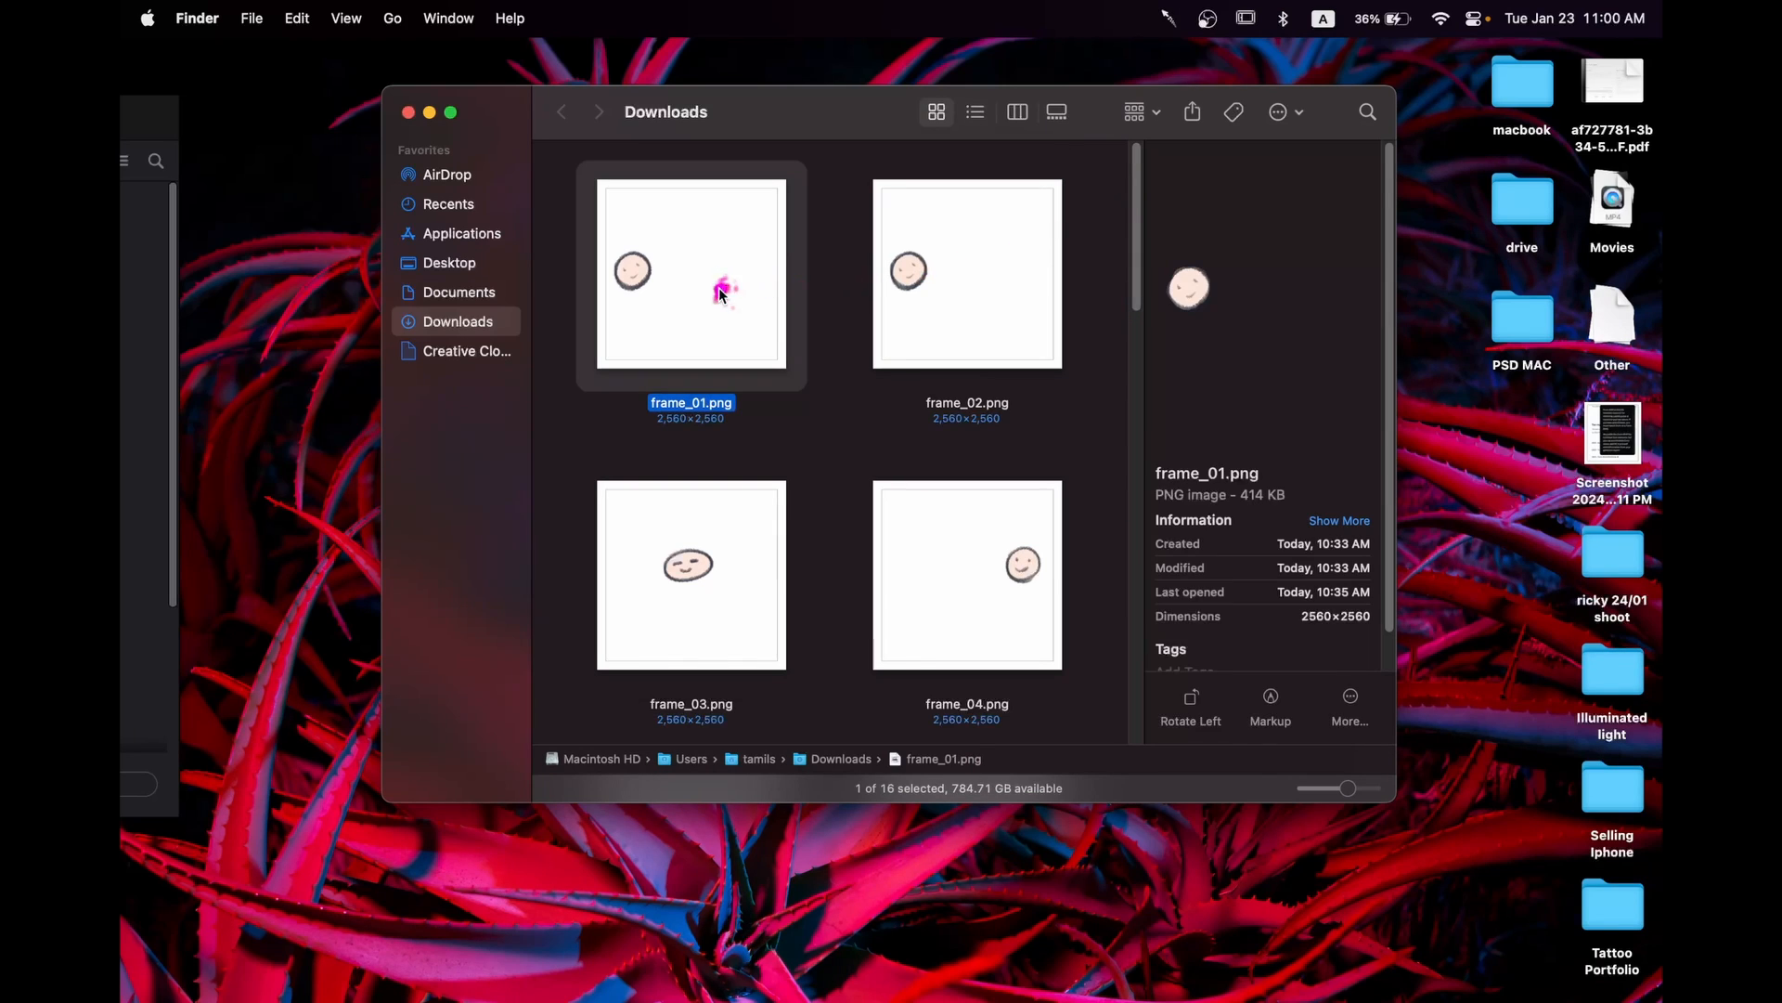
pyautogui.press('space')
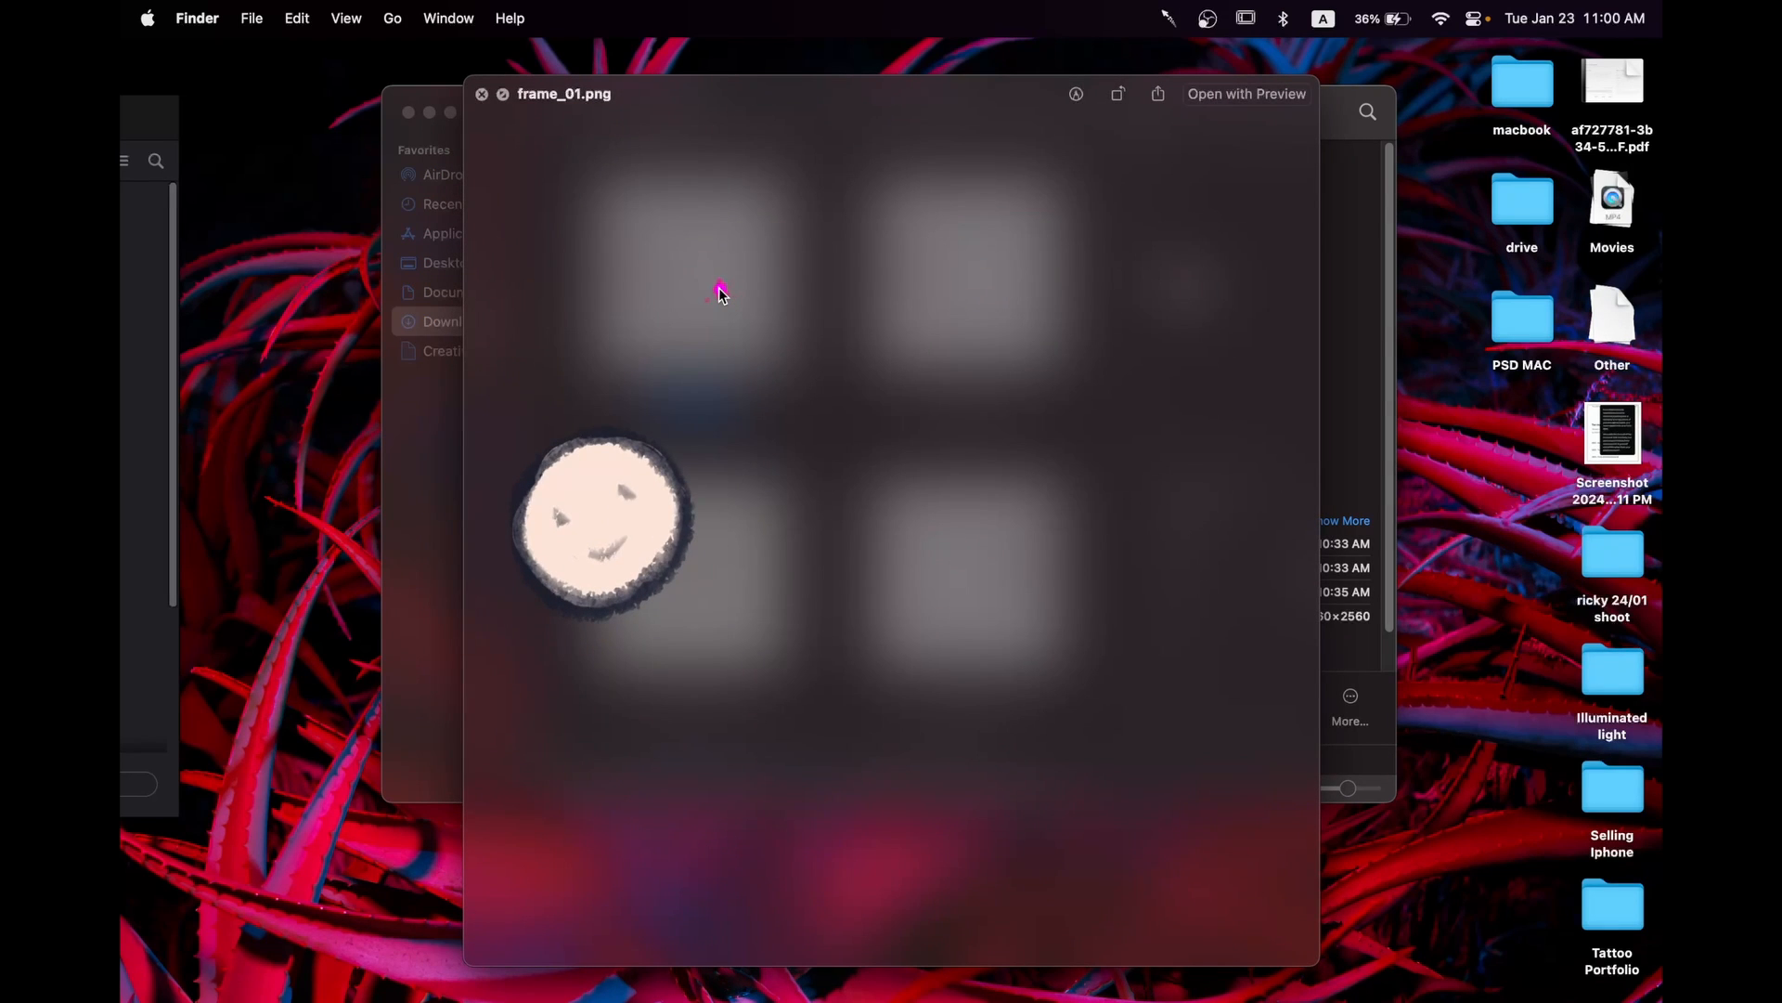
pyautogui.press('space')
pyautogui.click(828, 248)
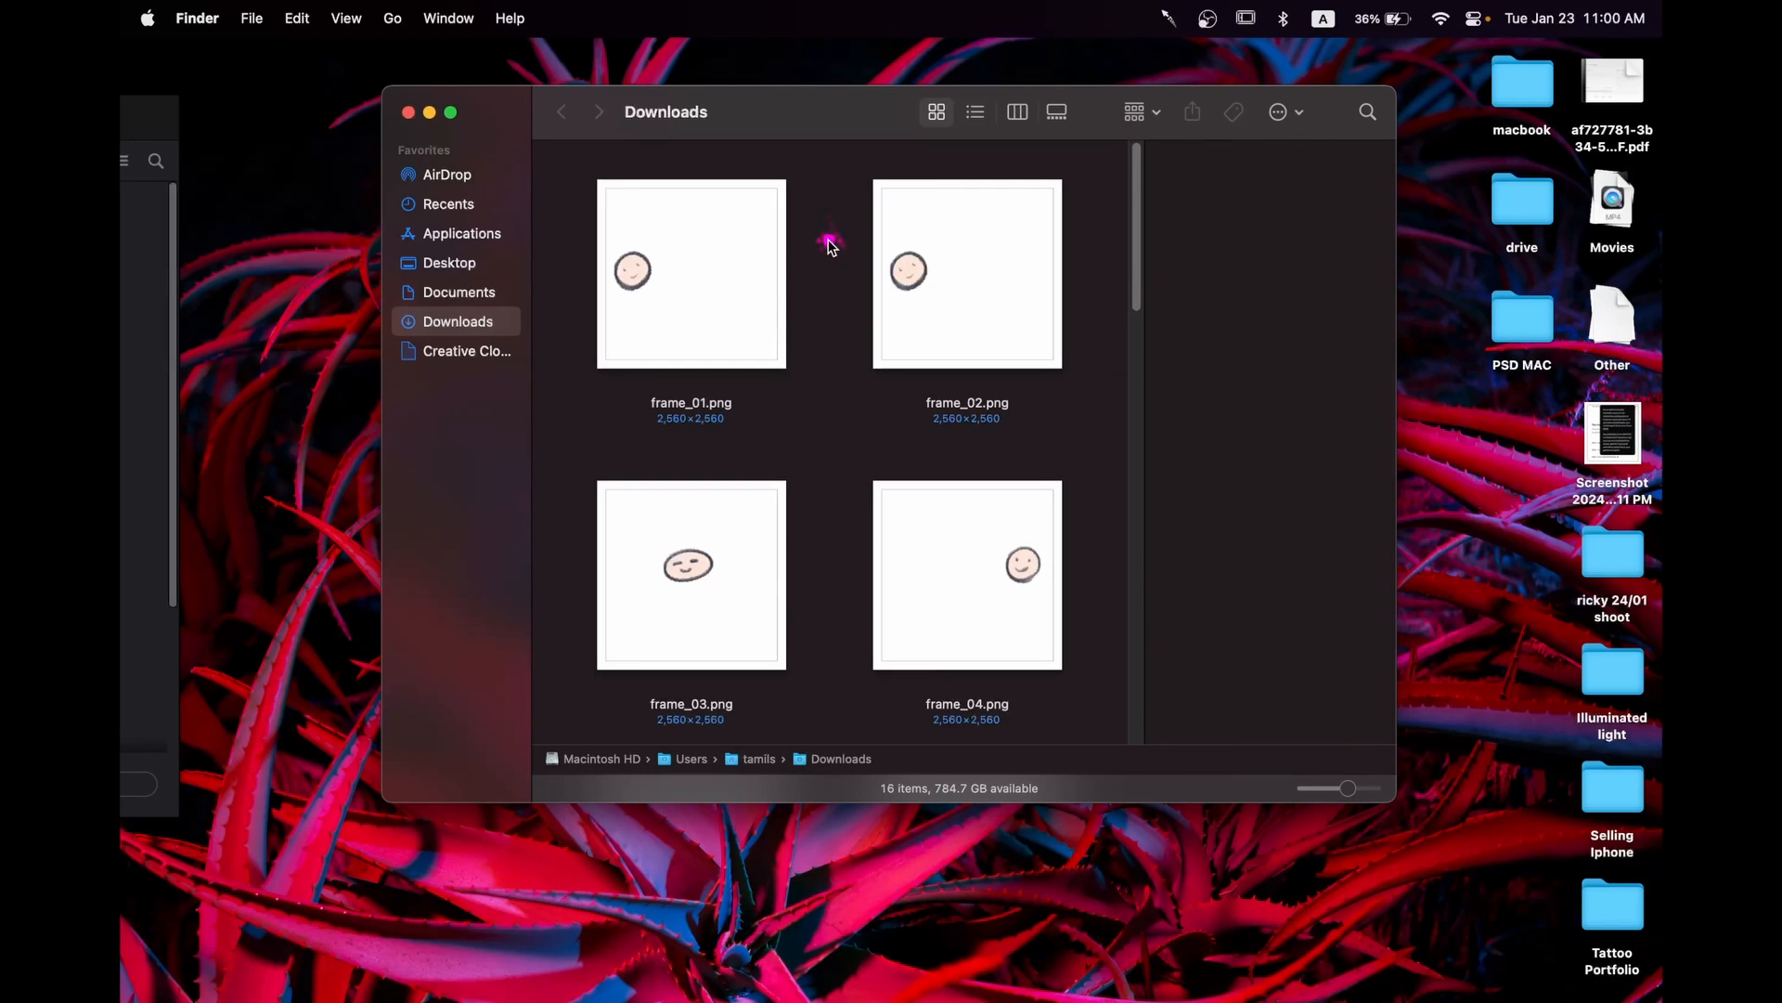
# Step: Create a new folder in Downloads alongside the frames
pyautogui.rightClick(828, 245)
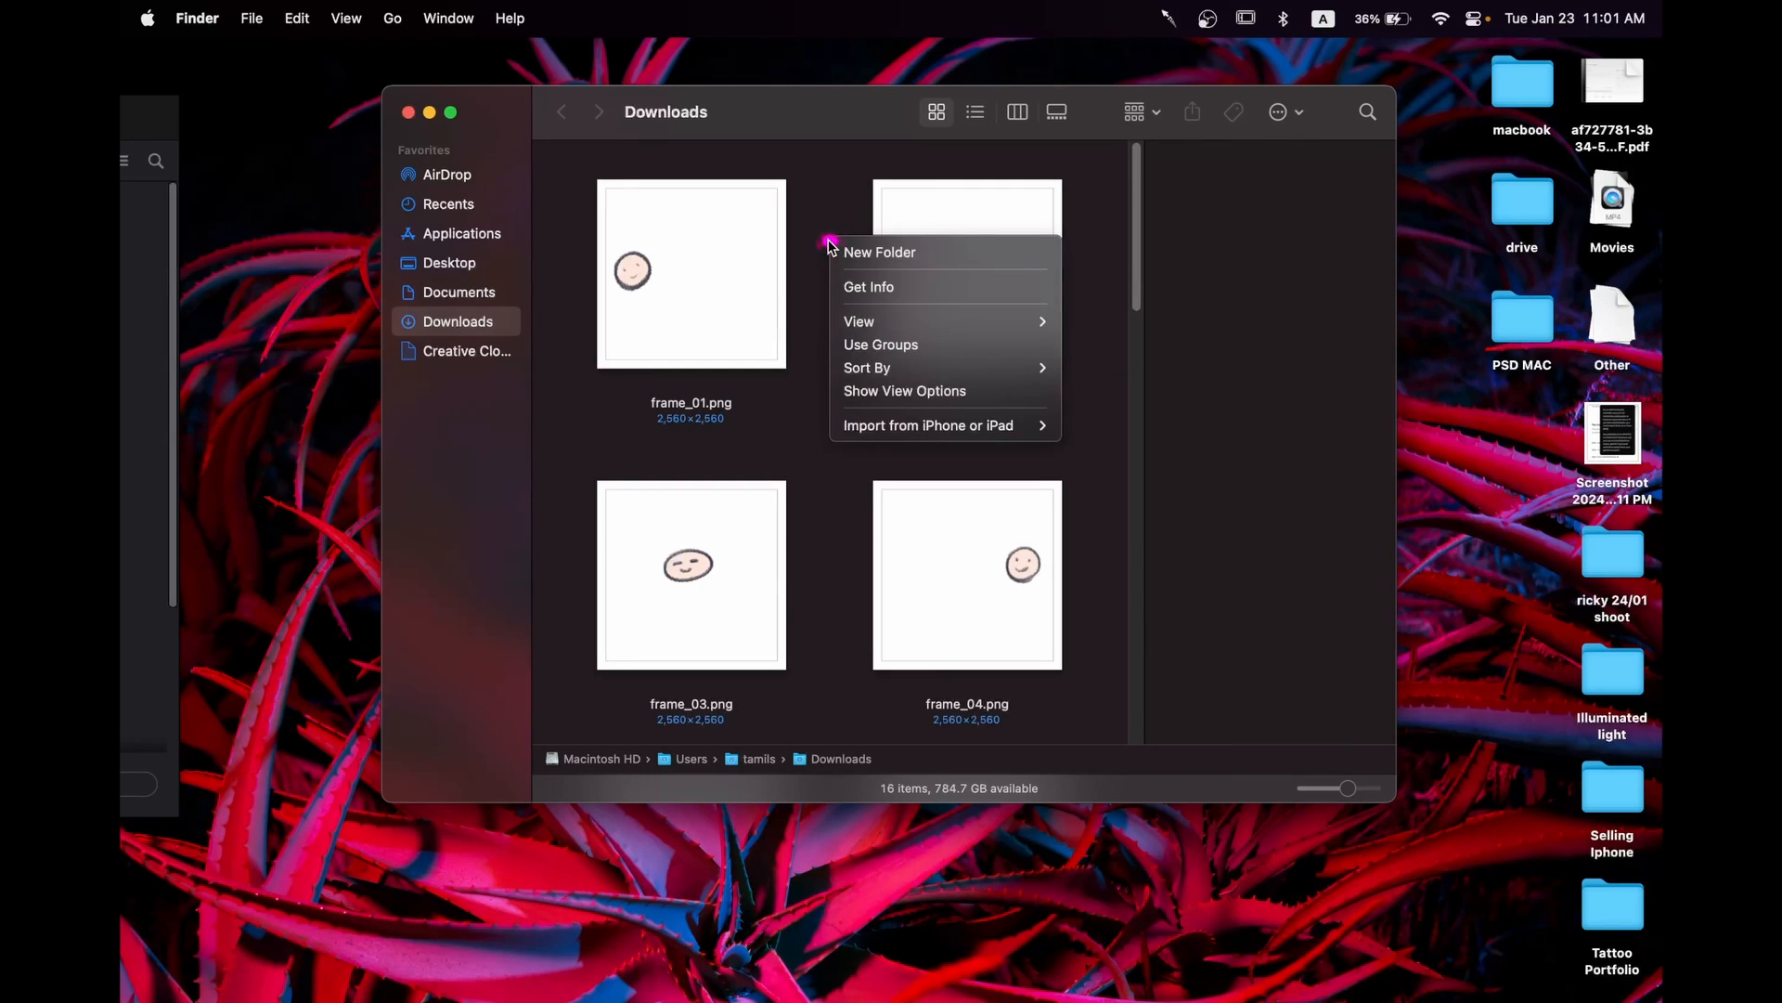
pyautogui.click(841, 254)
pyautogui.write('masterpiec eanimation final final v')
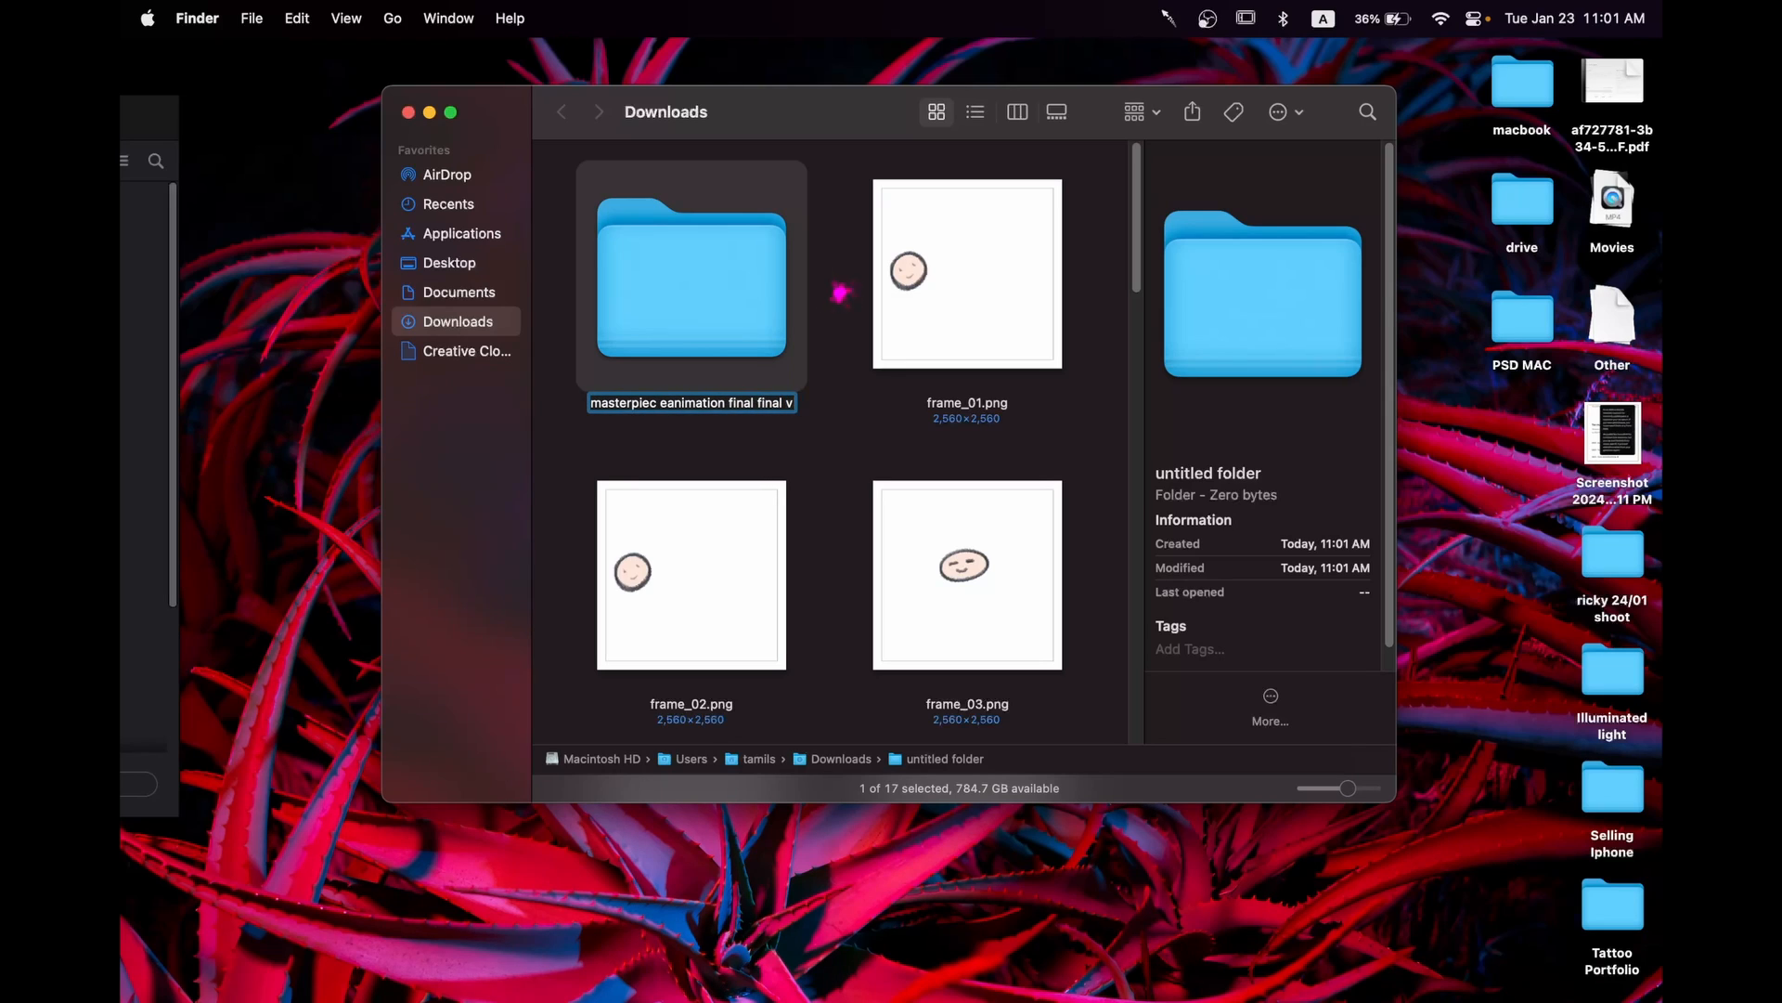
# Step: Confirm the name 'masterpiec eanimation final final v5' and move all 16 PNGs into it
pyautogui.press('Return')
pyautogui.write('5')
pyautogui.click(840, 293)
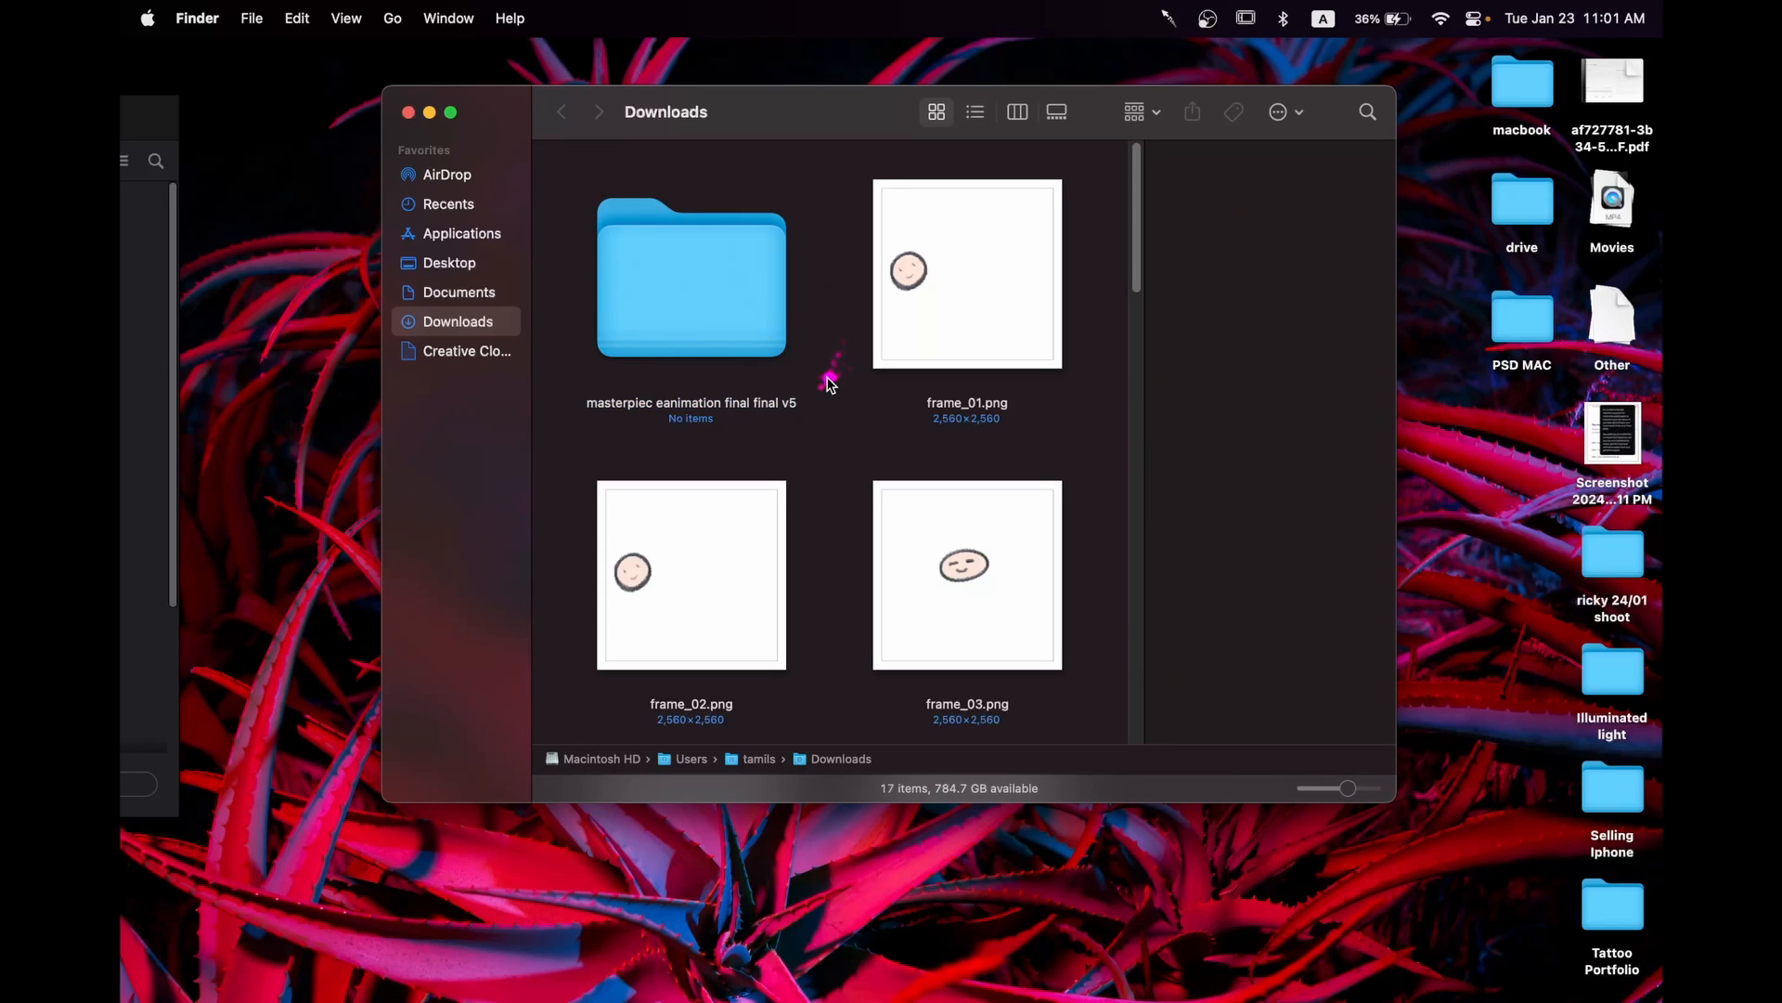
pyautogui.press('super+a')
pyautogui.keyDown('super'); pyautogui.click(742, 324); pyautogui.keyUp('super')
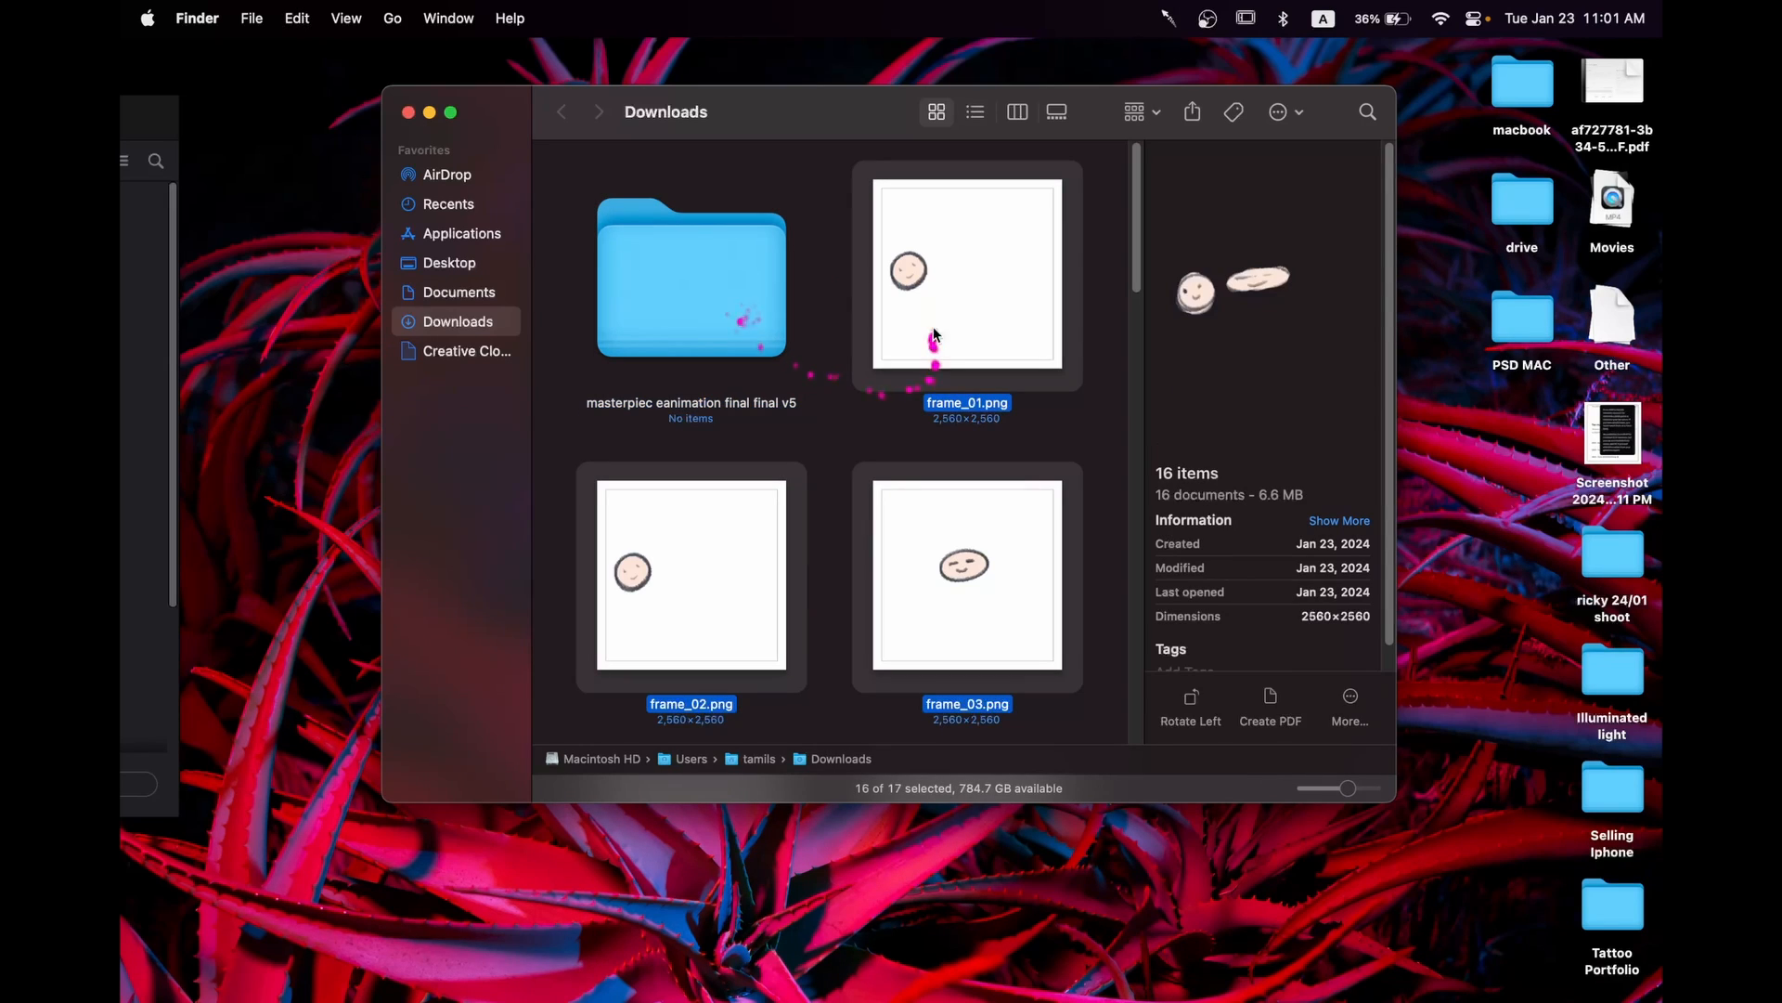
pyautogui.moveTo(938, 273); pyautogui.dragTo(691, 285)
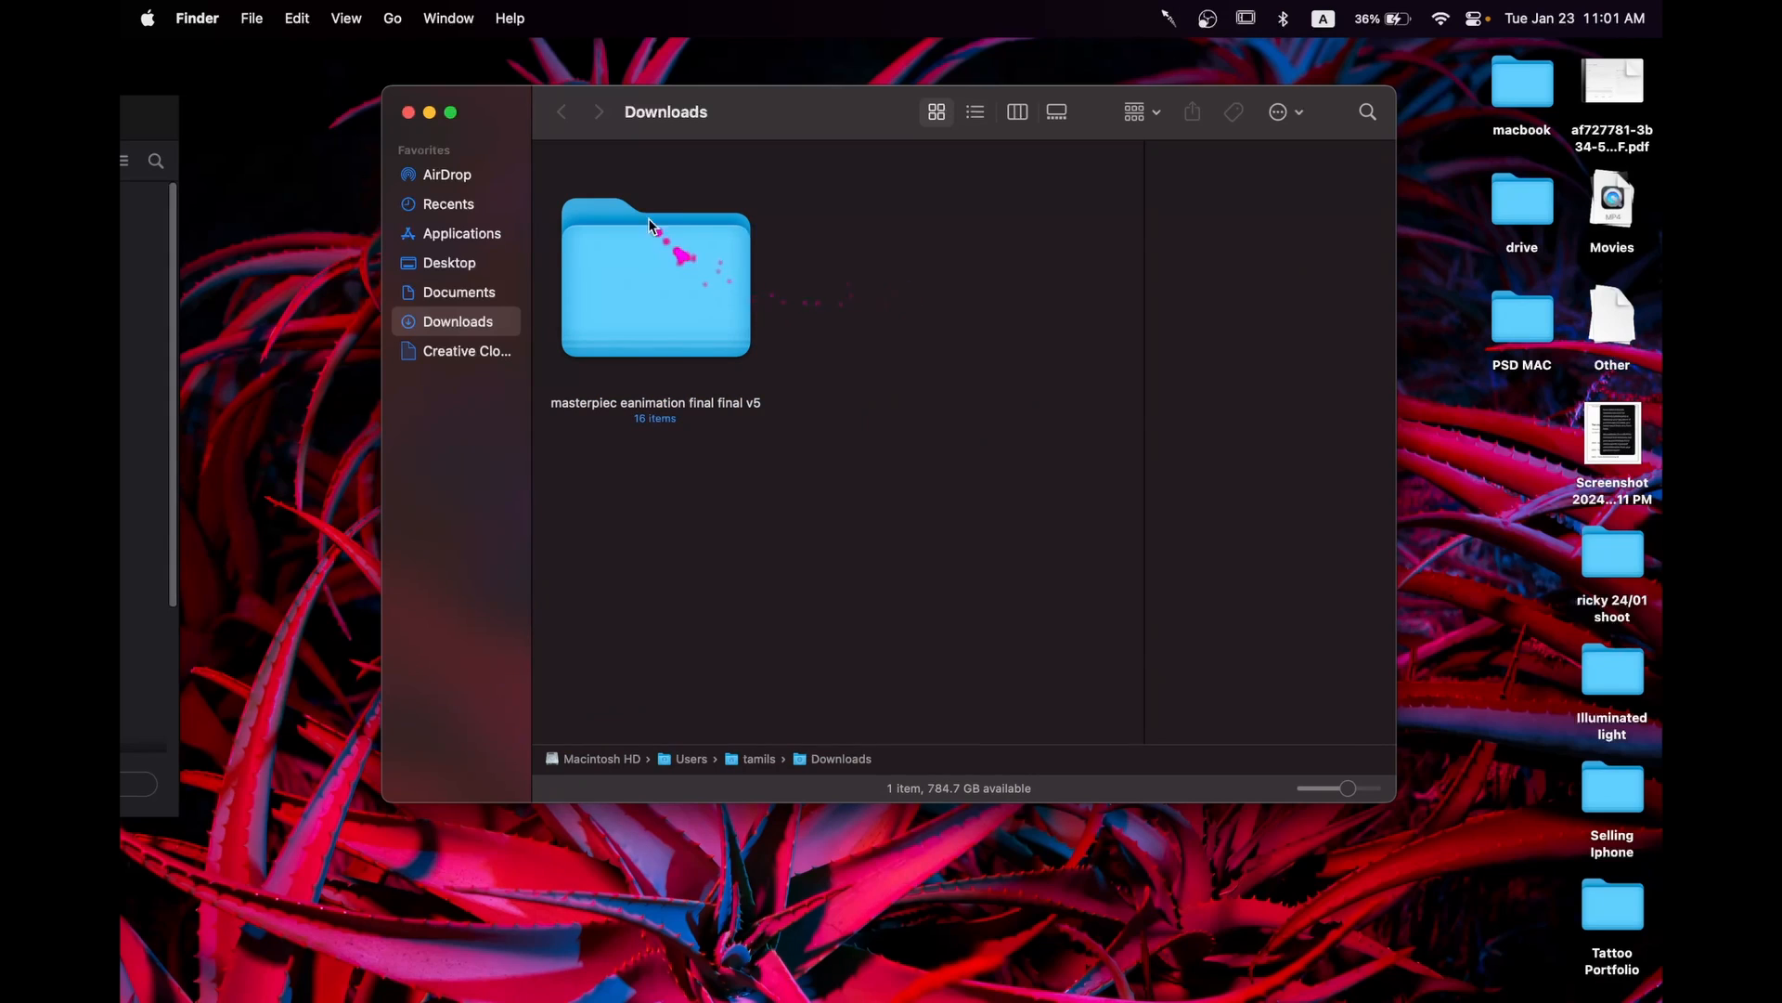
# Step: Open the new folder of frames, then switch over to the Google search page
pyautogui.moveTo(762, 134); pyautogui.dragTo(828, 153)
pyautogui.doubleClick(752, 251)
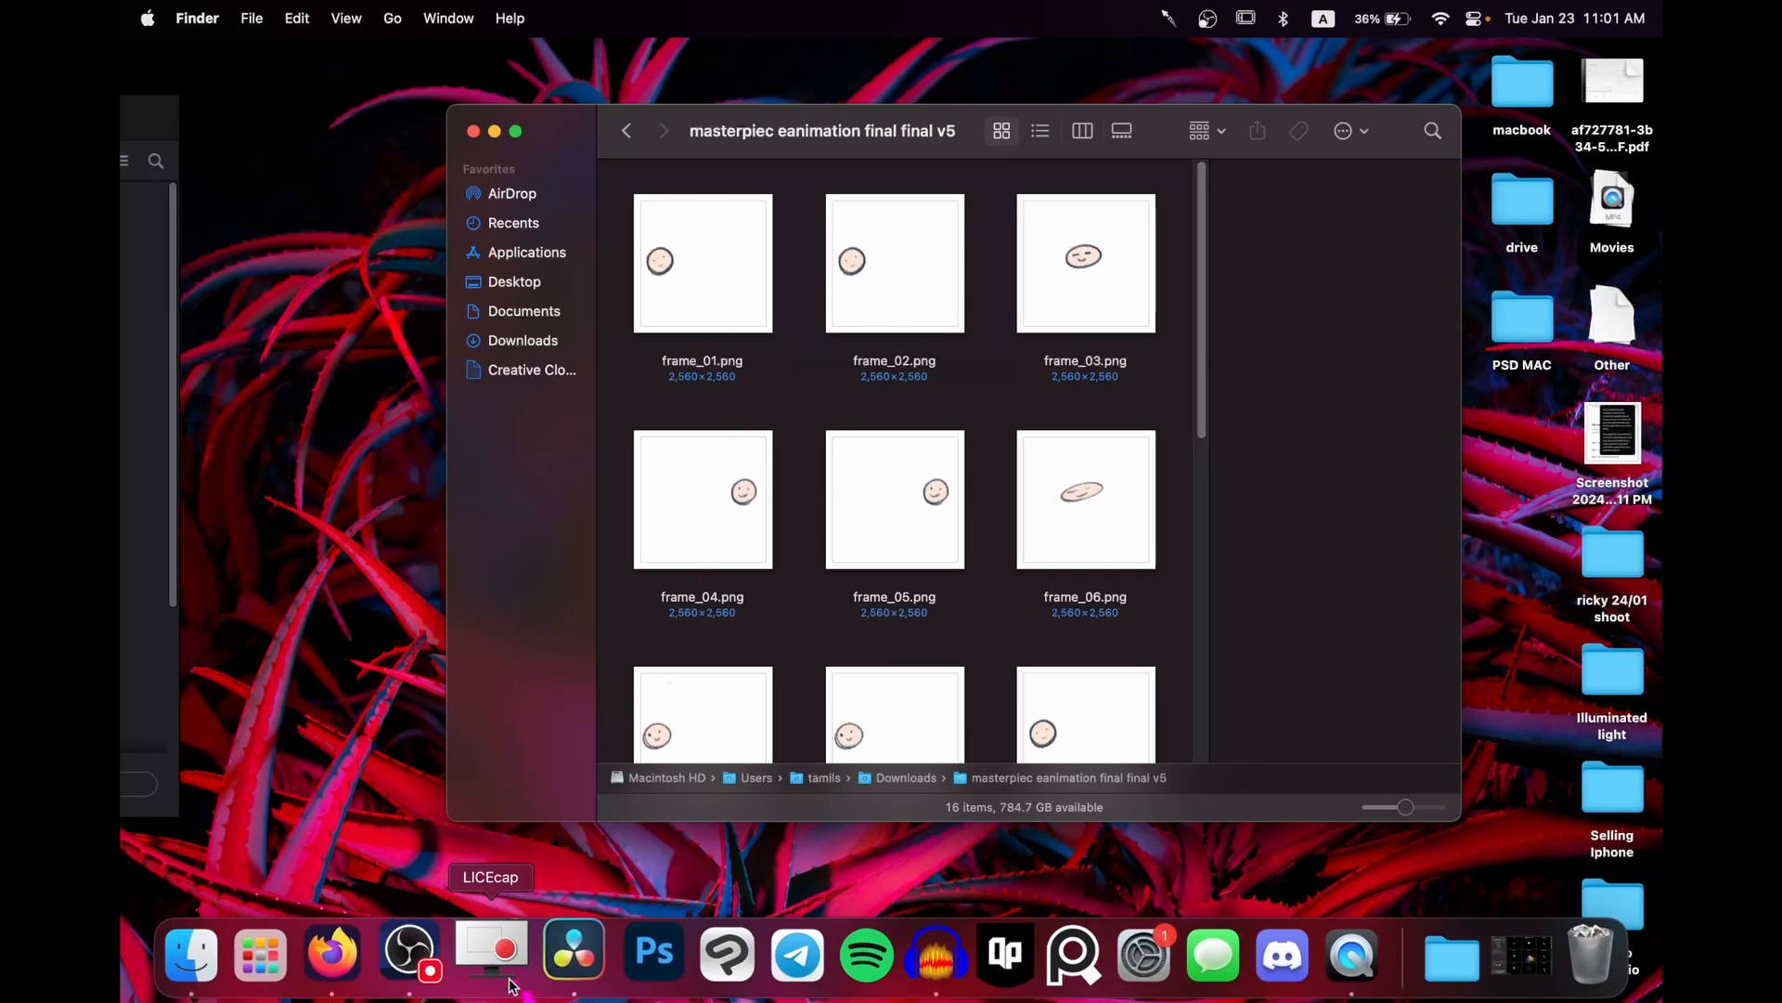
pyautogui.click(355, 960)
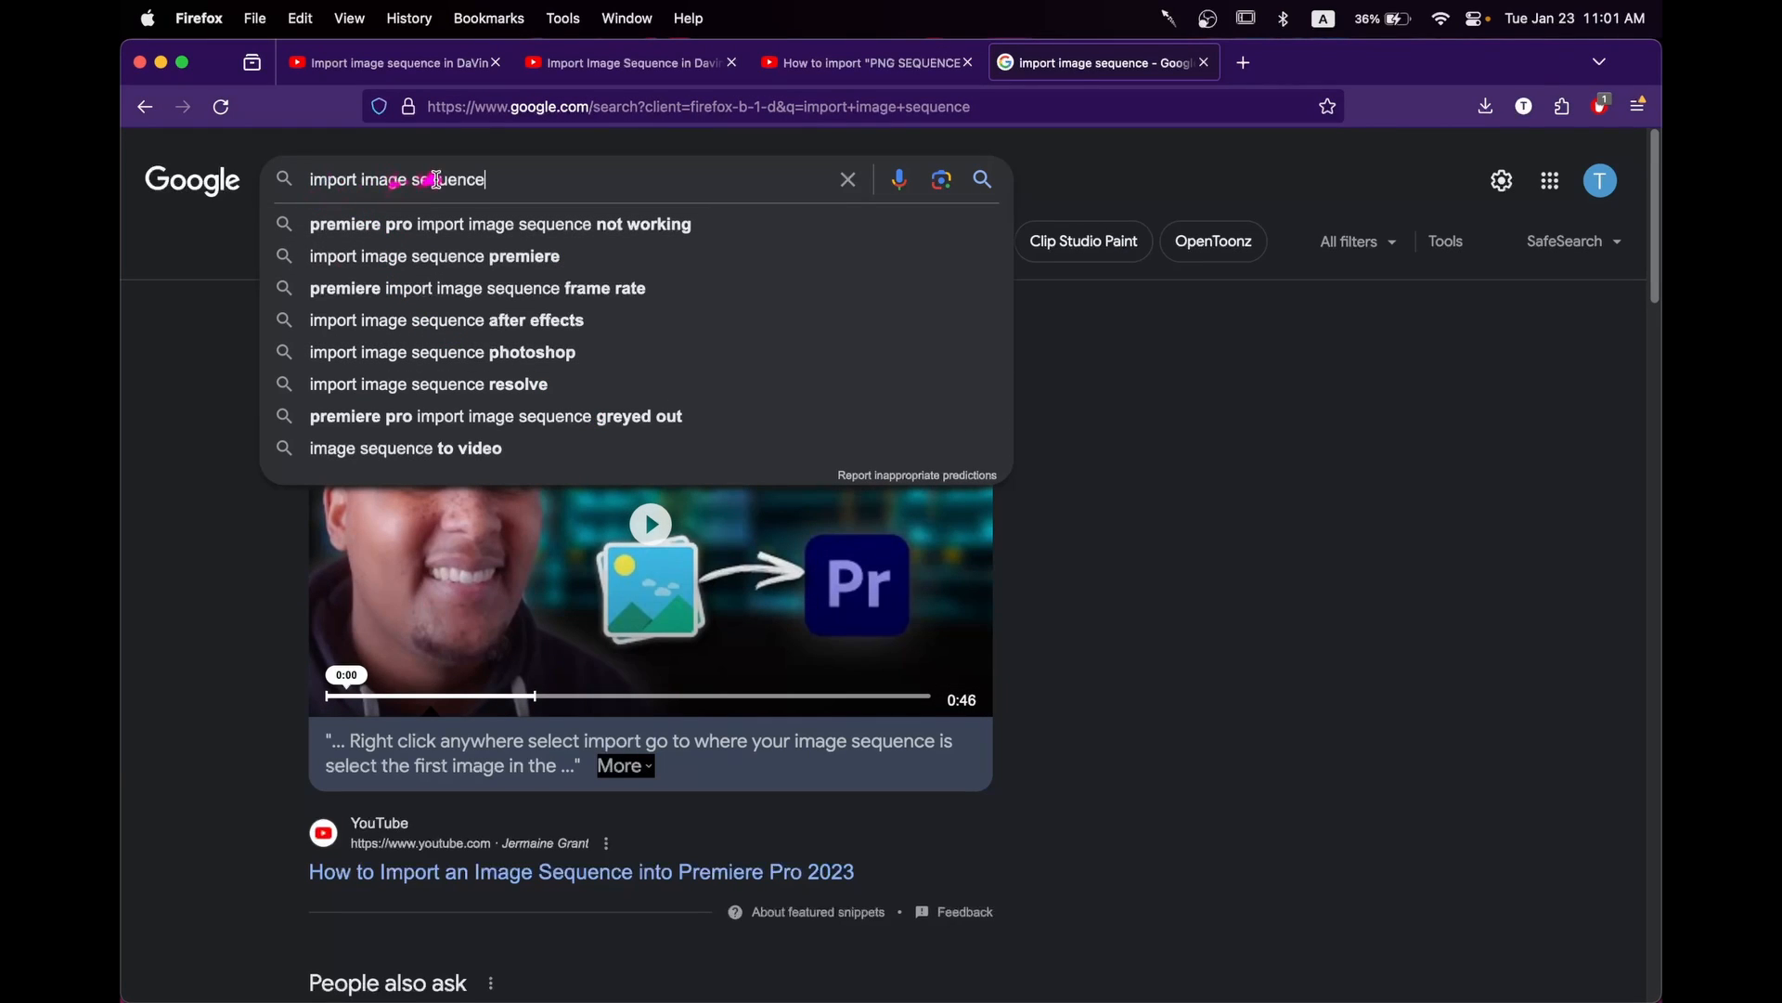
# Step: Search 'import image sequence after effects', then 'import image sequence davinci resolve', and minimize the browser
pyautogui.click(1157, 357)
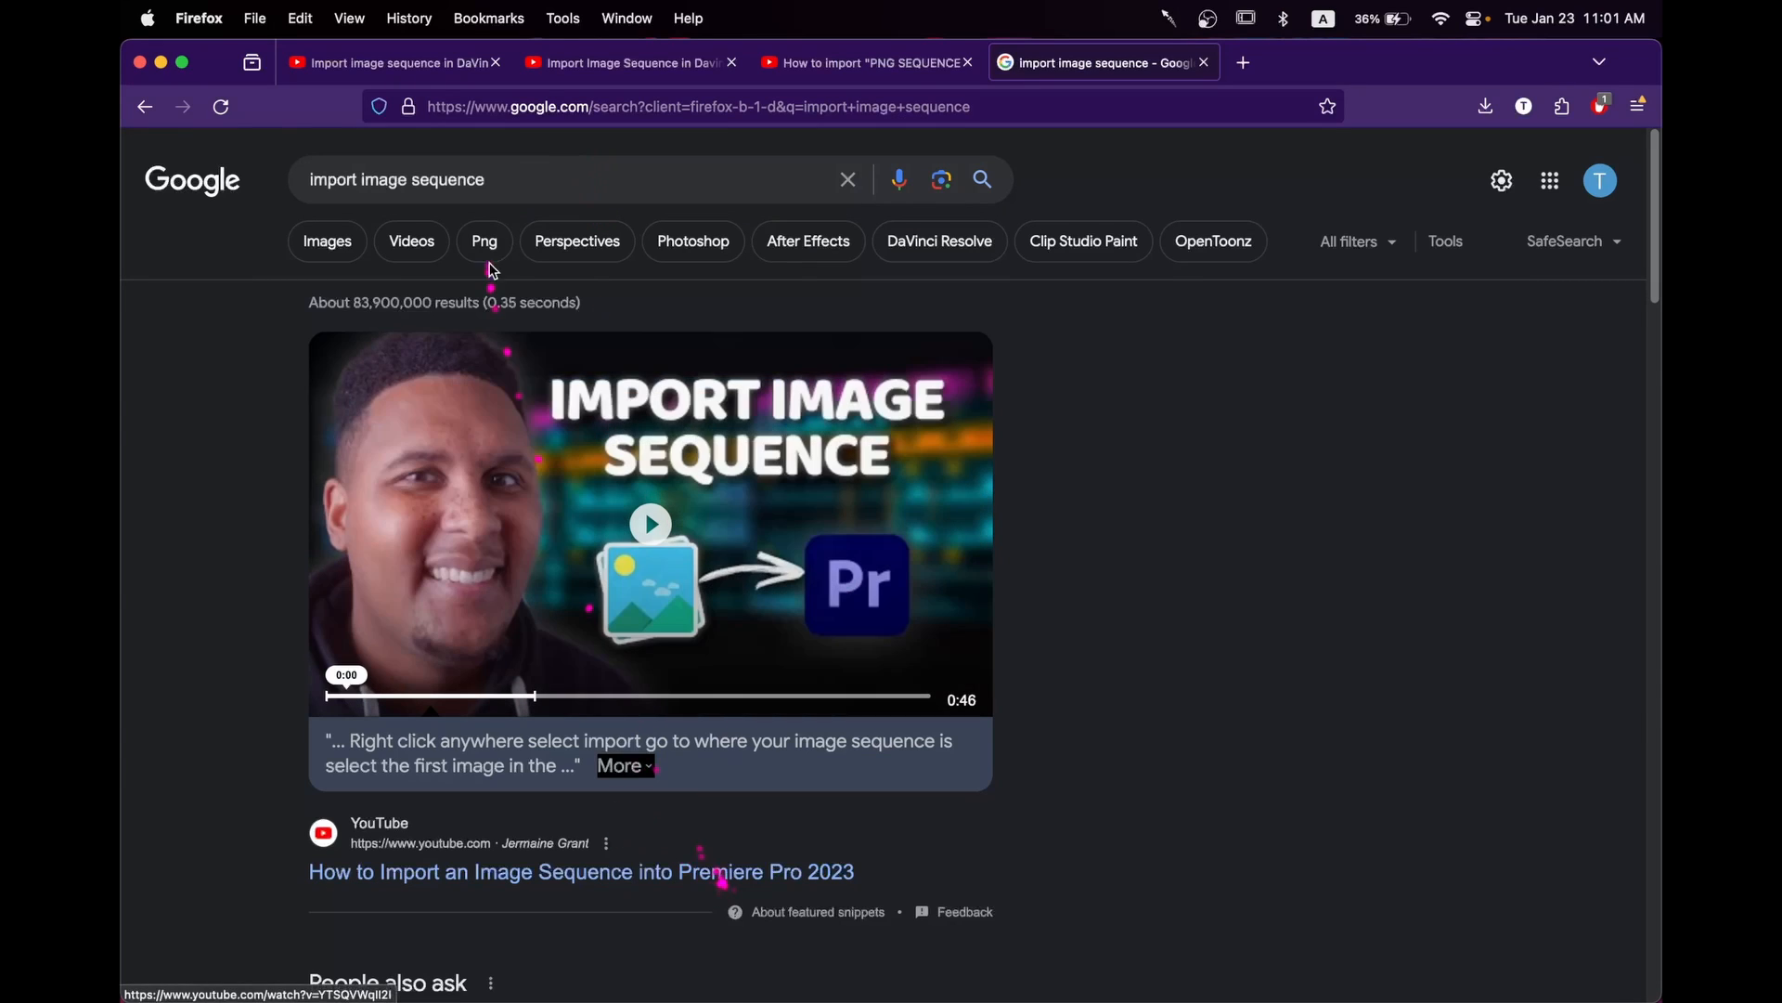
pyautogui.click(541, 179)
pyautogui.write('af')
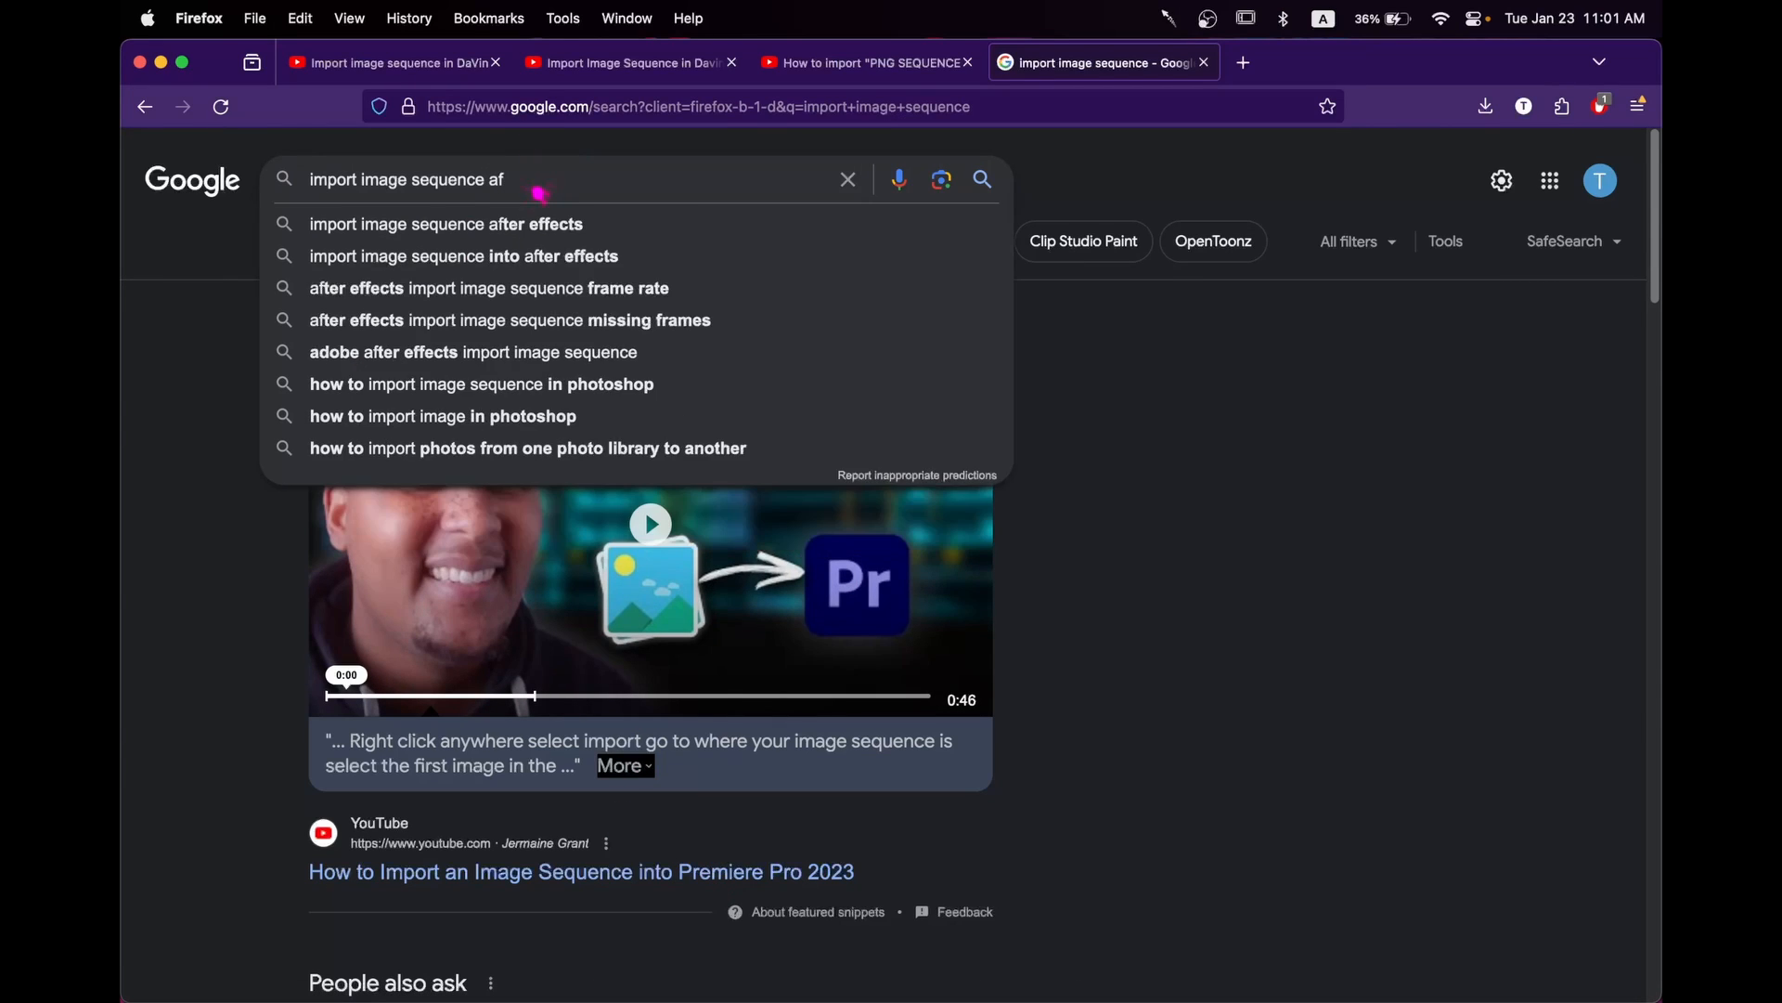
pyautogui.write('ter eef')
pyautogui.press('BackSpace')
pyautogui.press('BackSpace')
pyautogui.write('ffe')
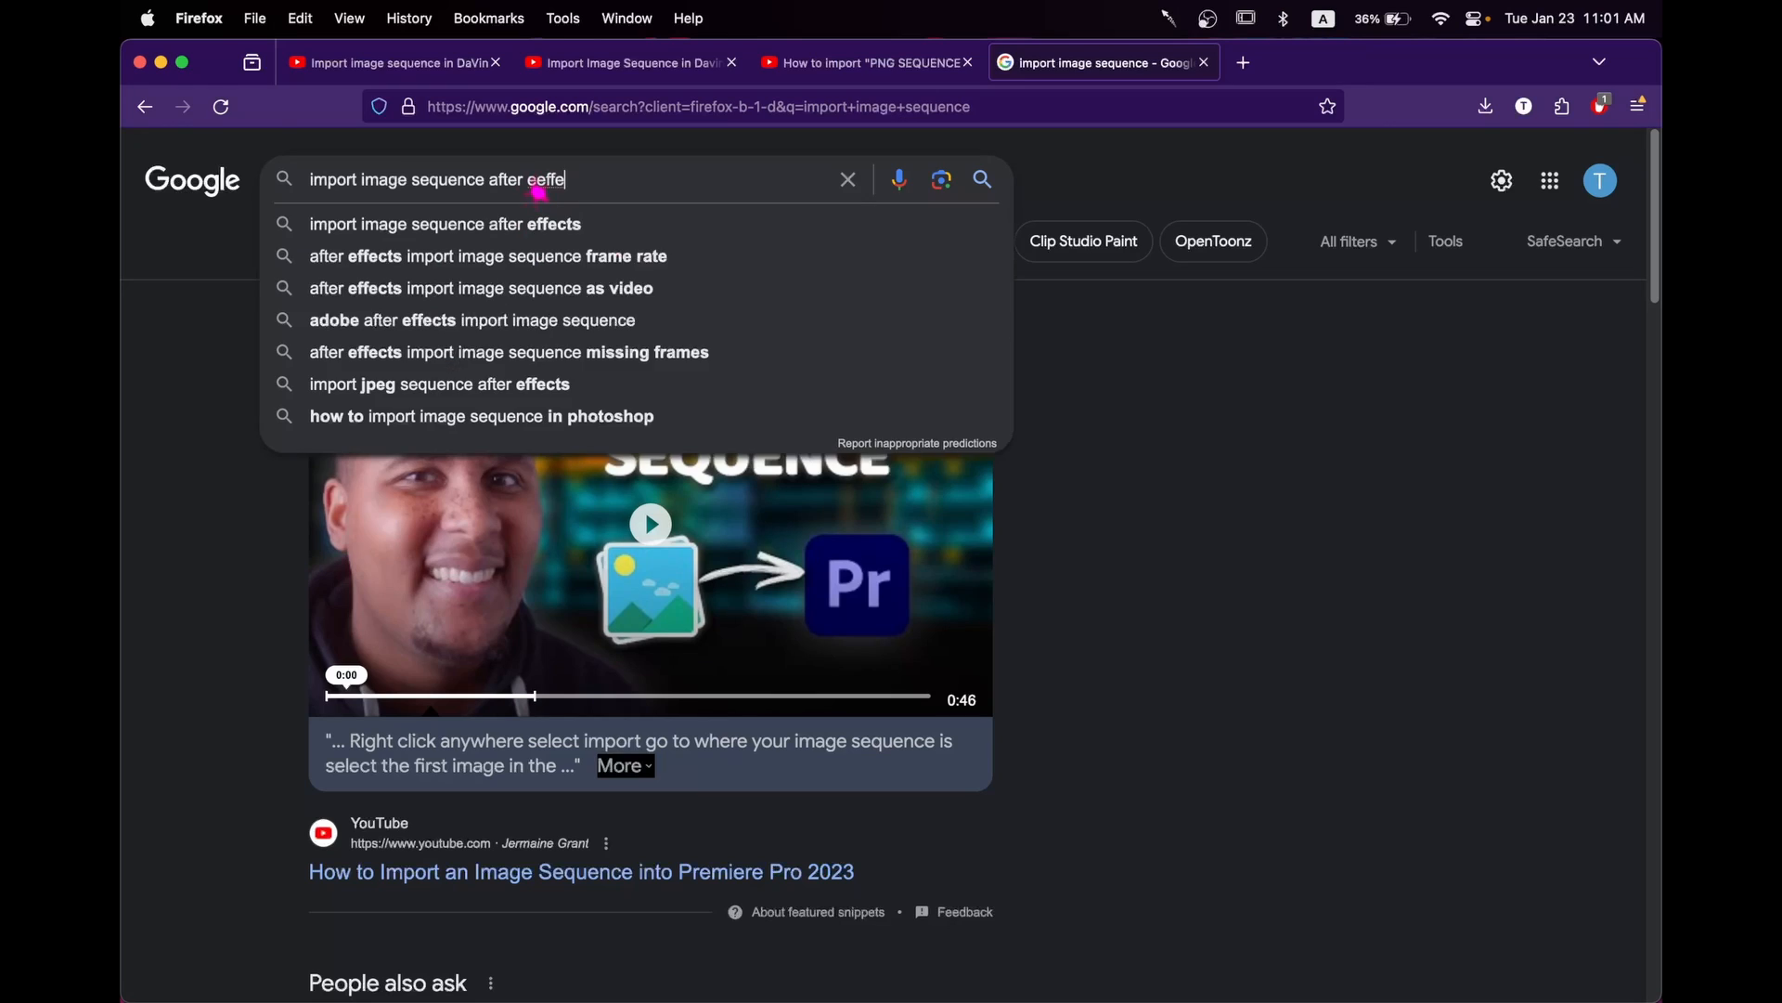
pyautogui.write('cts')
pyautogui.press('Return')
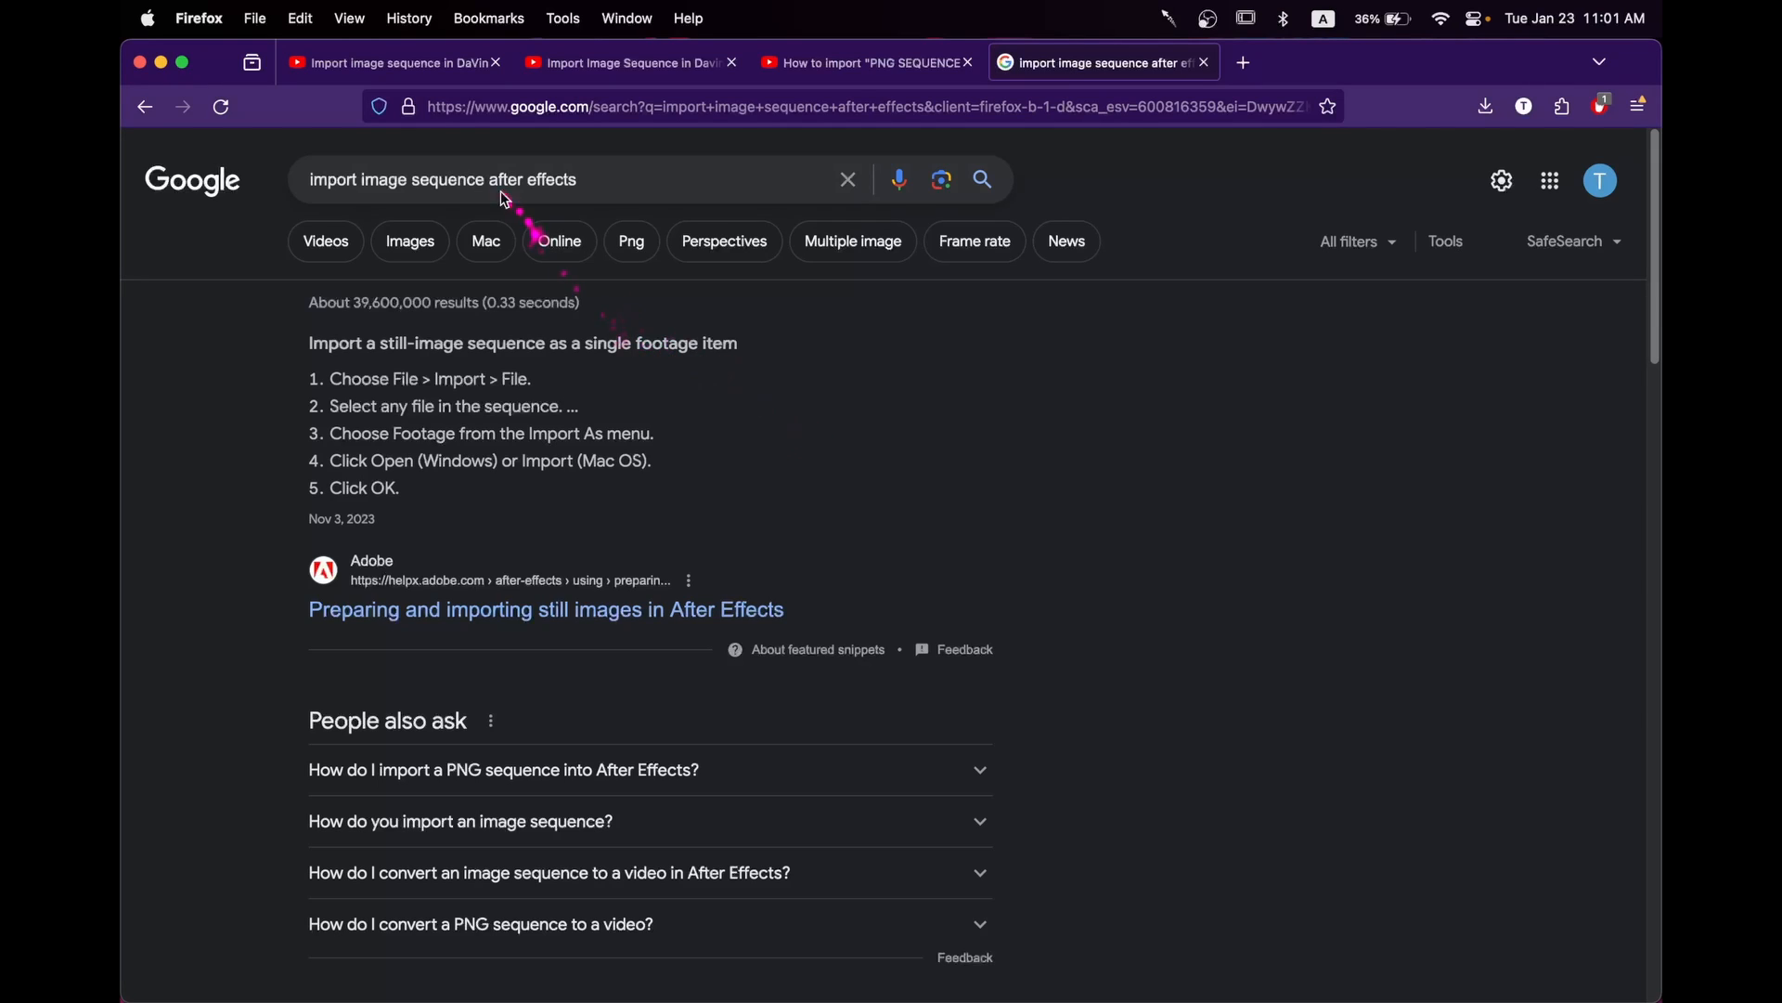
pyautogui.write('davinci res')
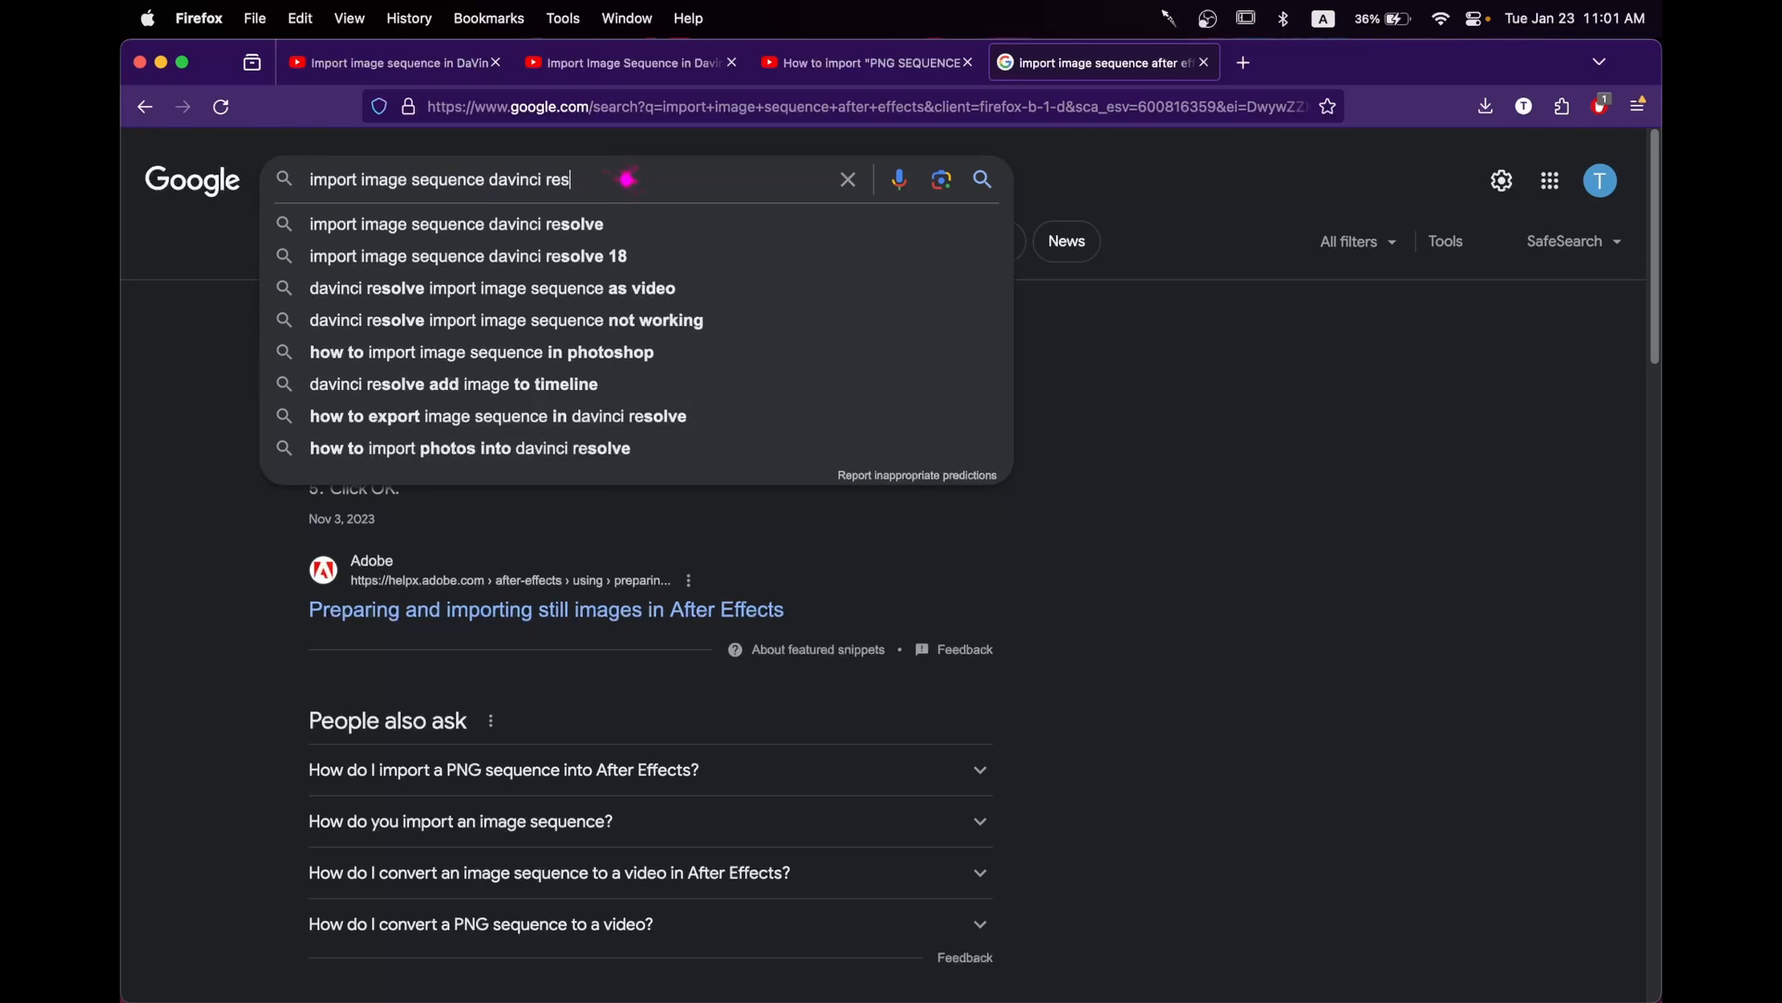
pyautogui.write('olve')
pyautogui.press('Return')
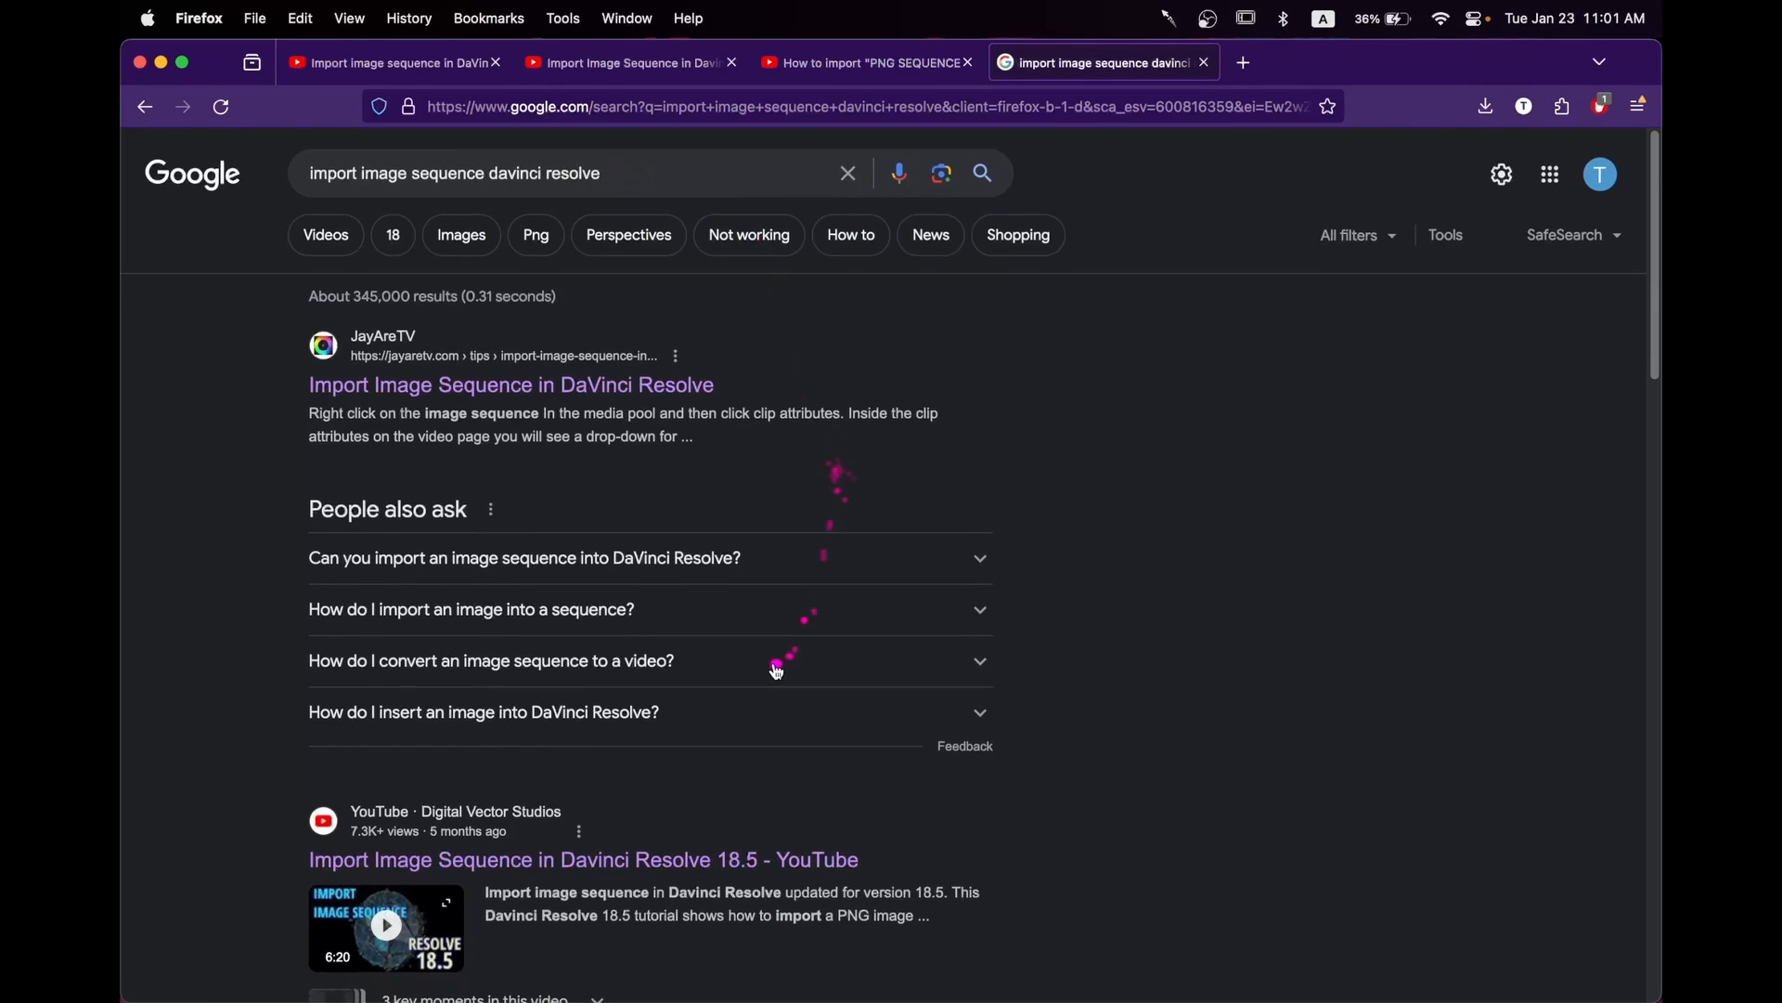
pyautogui.scroll(-5, 774, 667)
pyautogui.scroll(5, 774, 666)
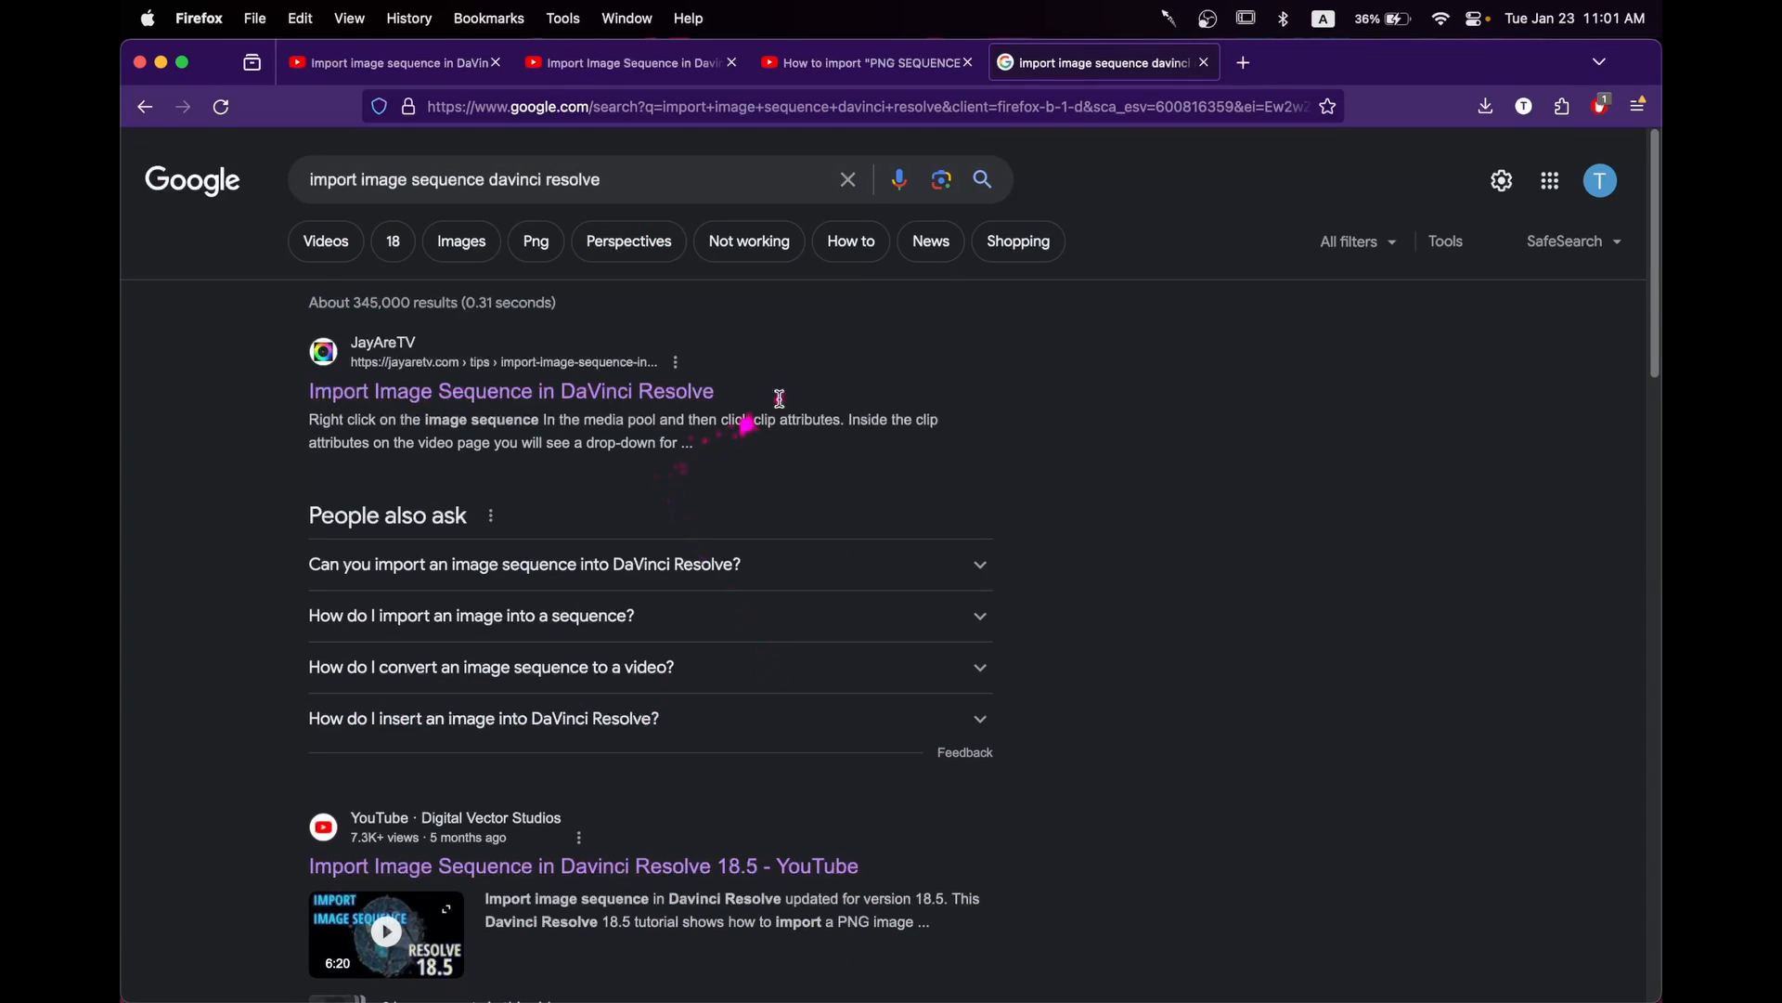
pyautogui.click(159, 62)
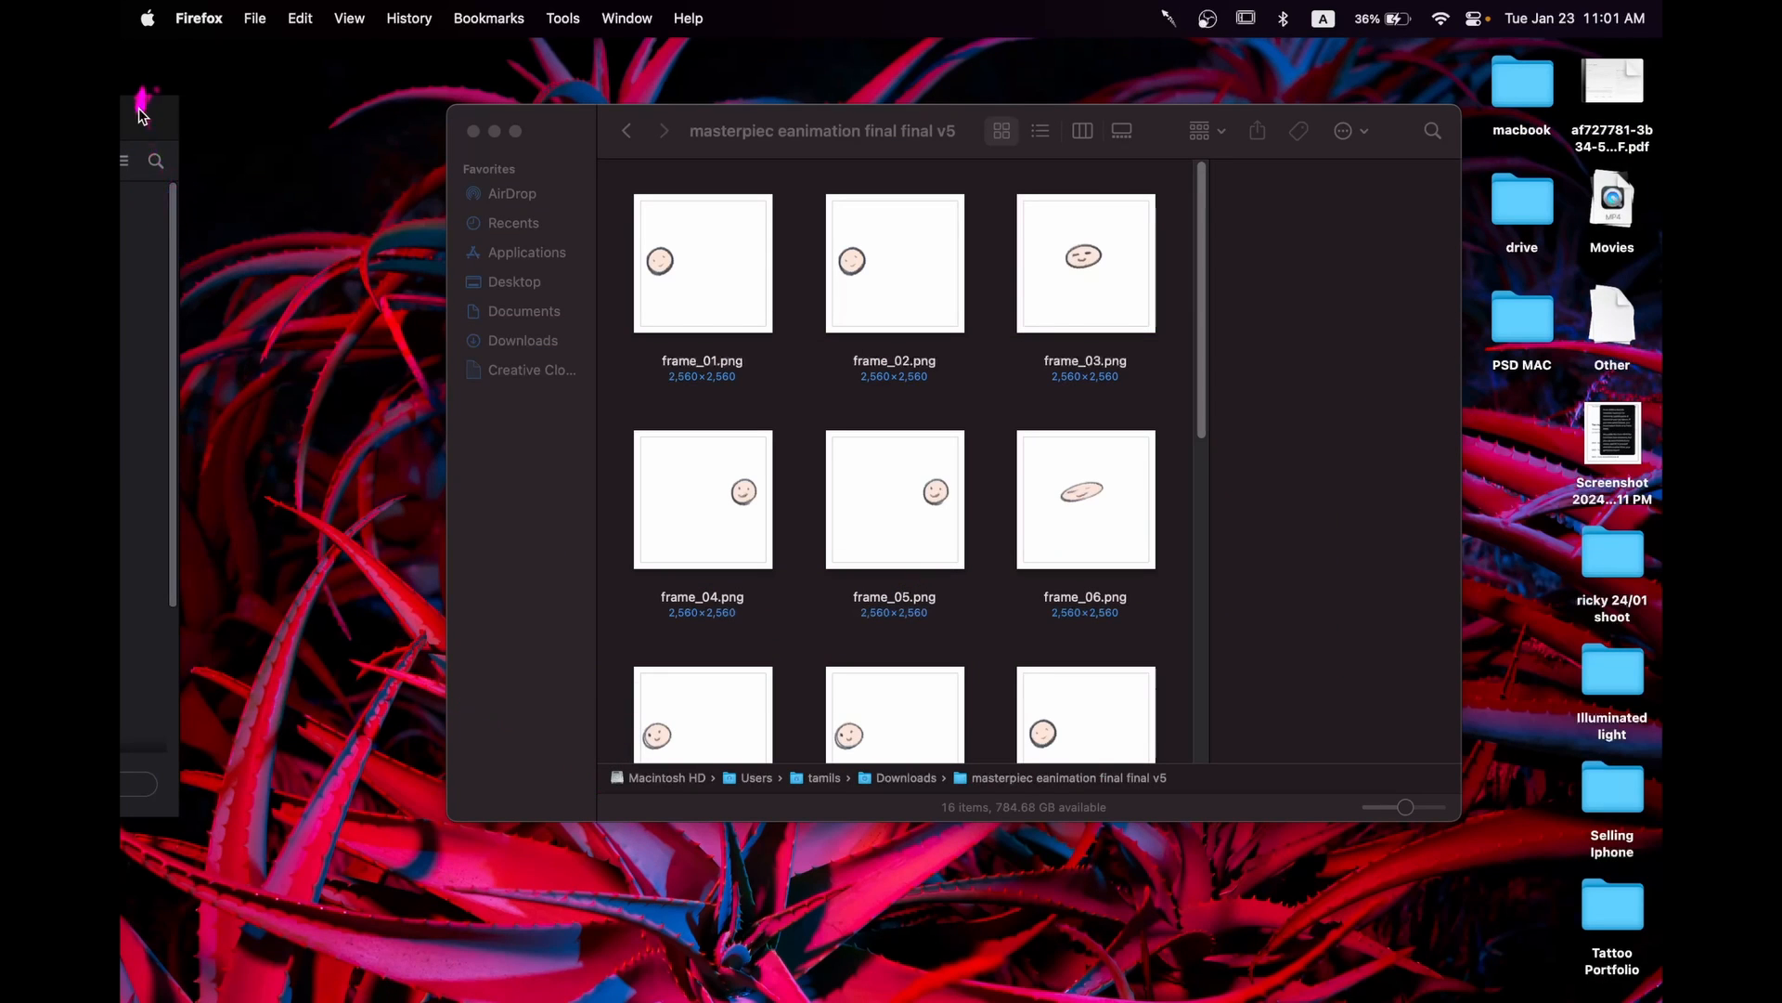
# Step: Create a new project from the Project Manager and go to the Media page with its empty media pool
pyautogui.click(139, 115)
pyautogui.moveTo(696, 84); pyautogui.dragTo(893, 117)
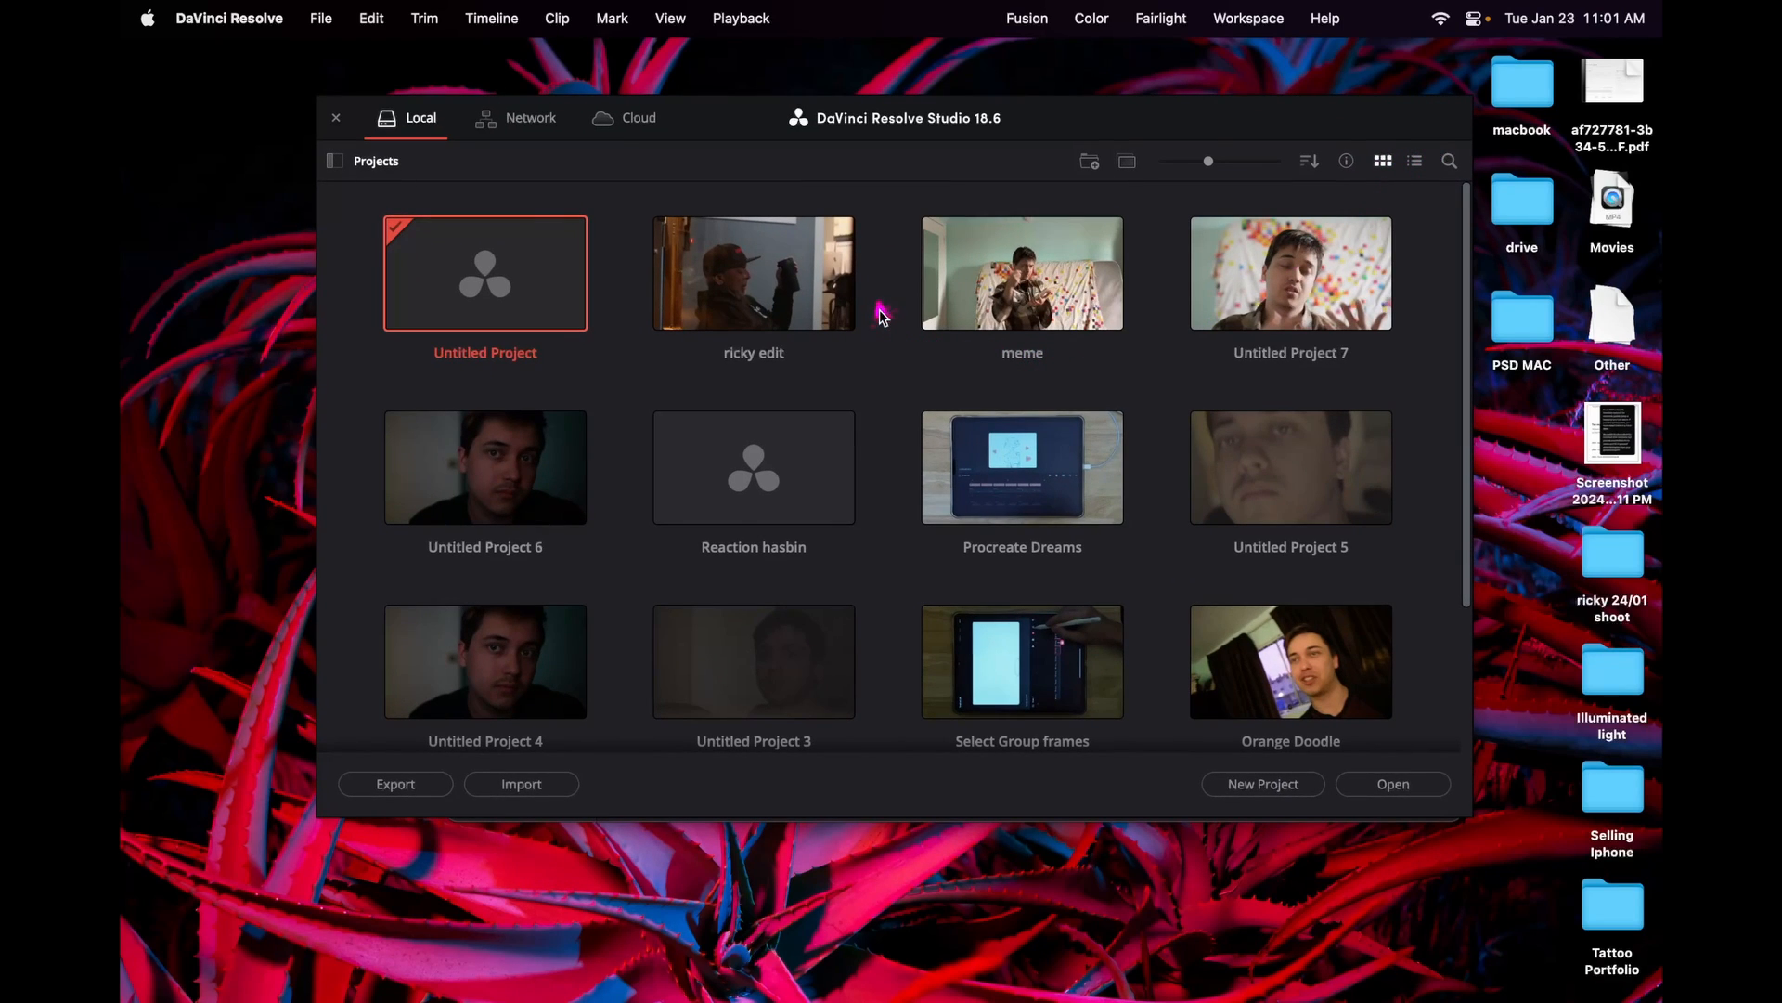
pyautogui.click(1257, 788)
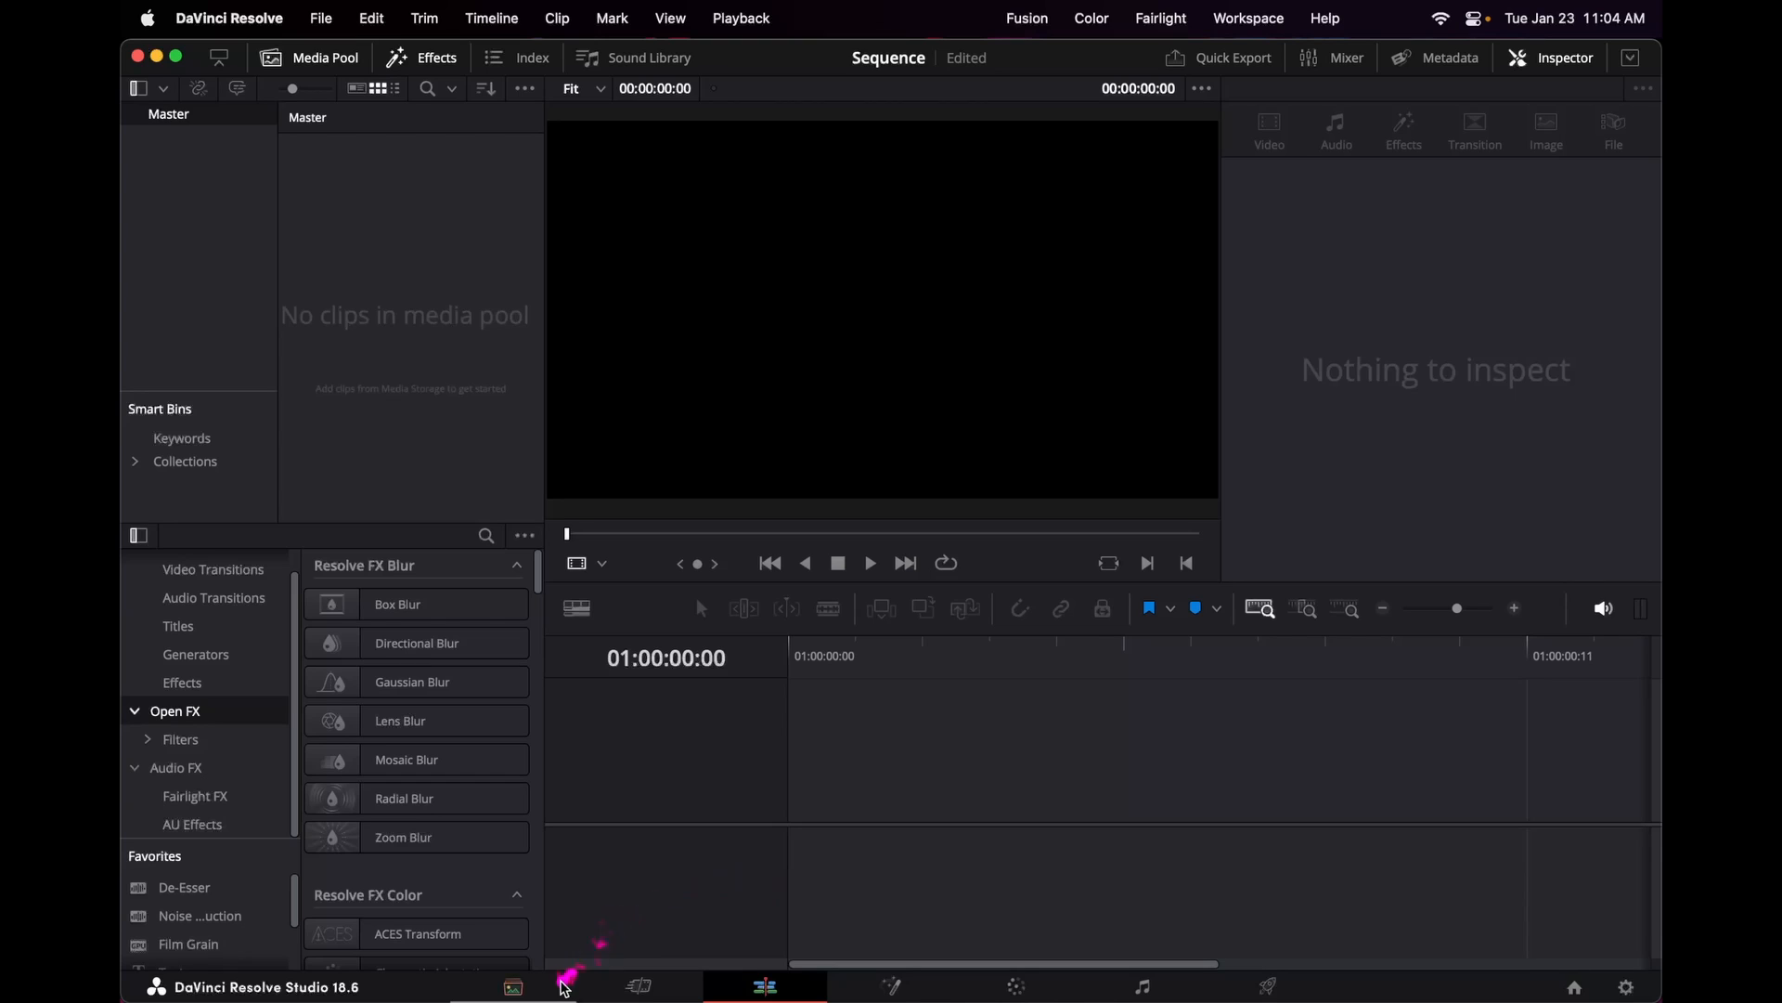
pyautogui.click(516, 988)
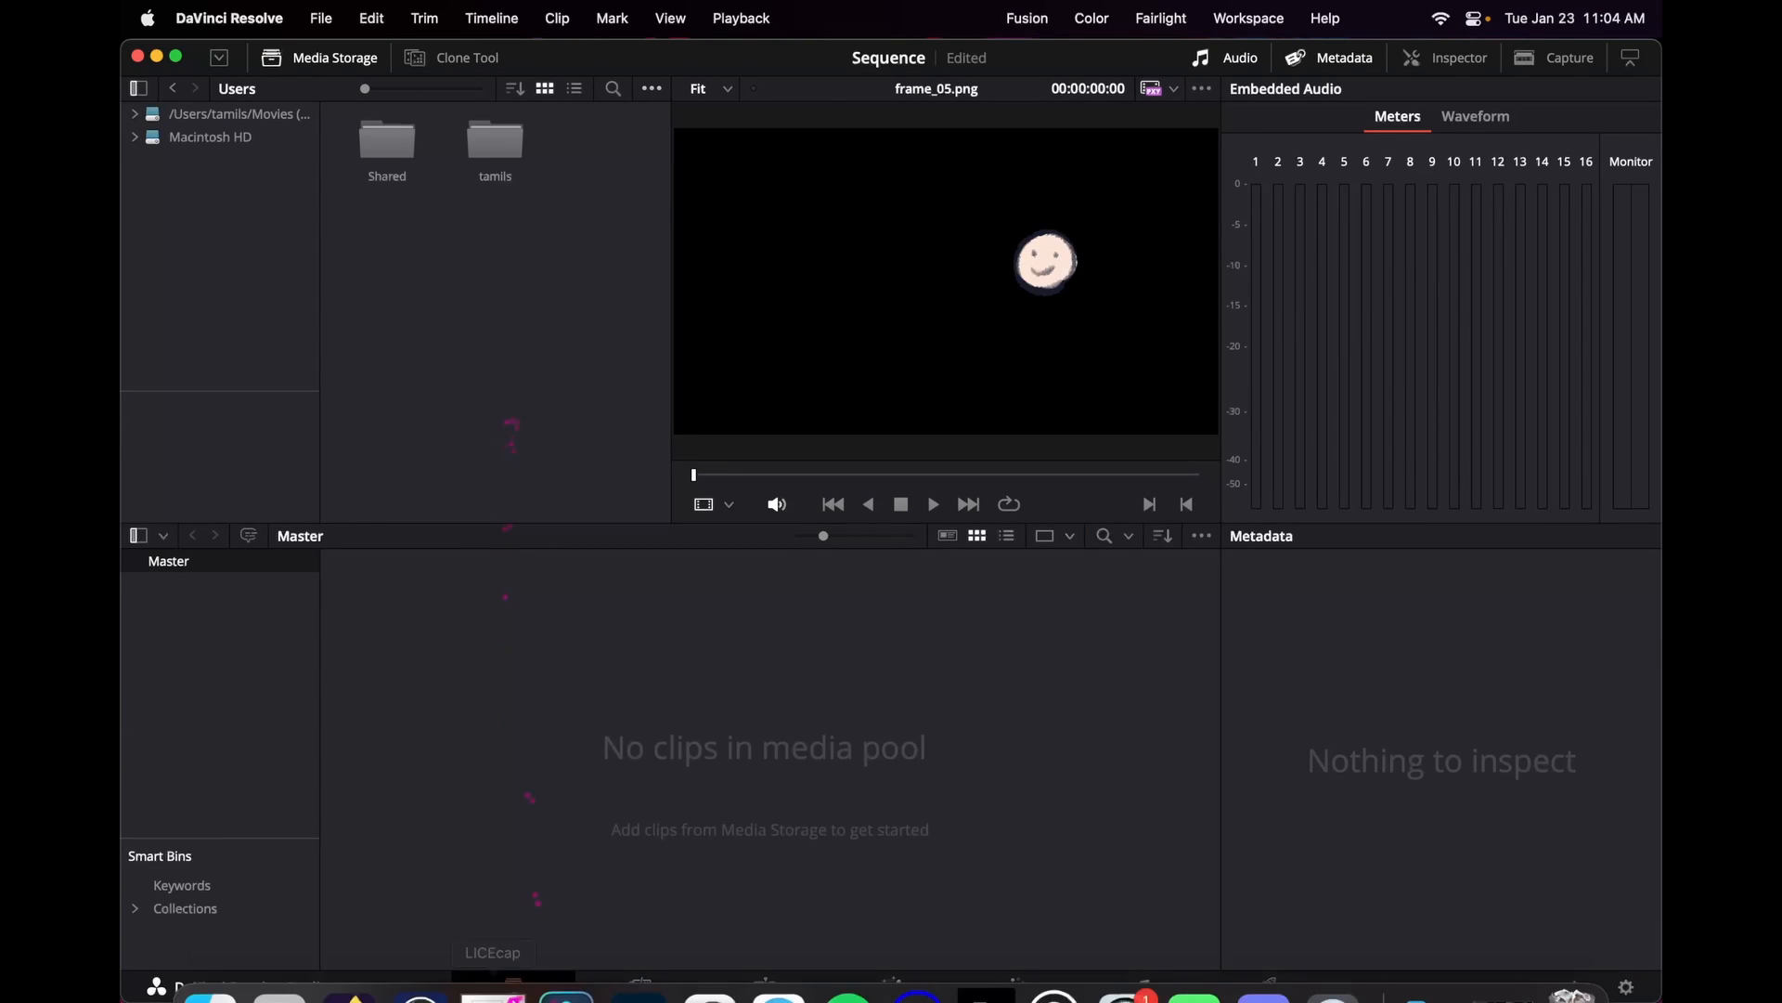
# Step: Bring the Downloads frames folder into Media Storage, trying frame_01.png alone then removing it
pyautogui.click(218, 958)
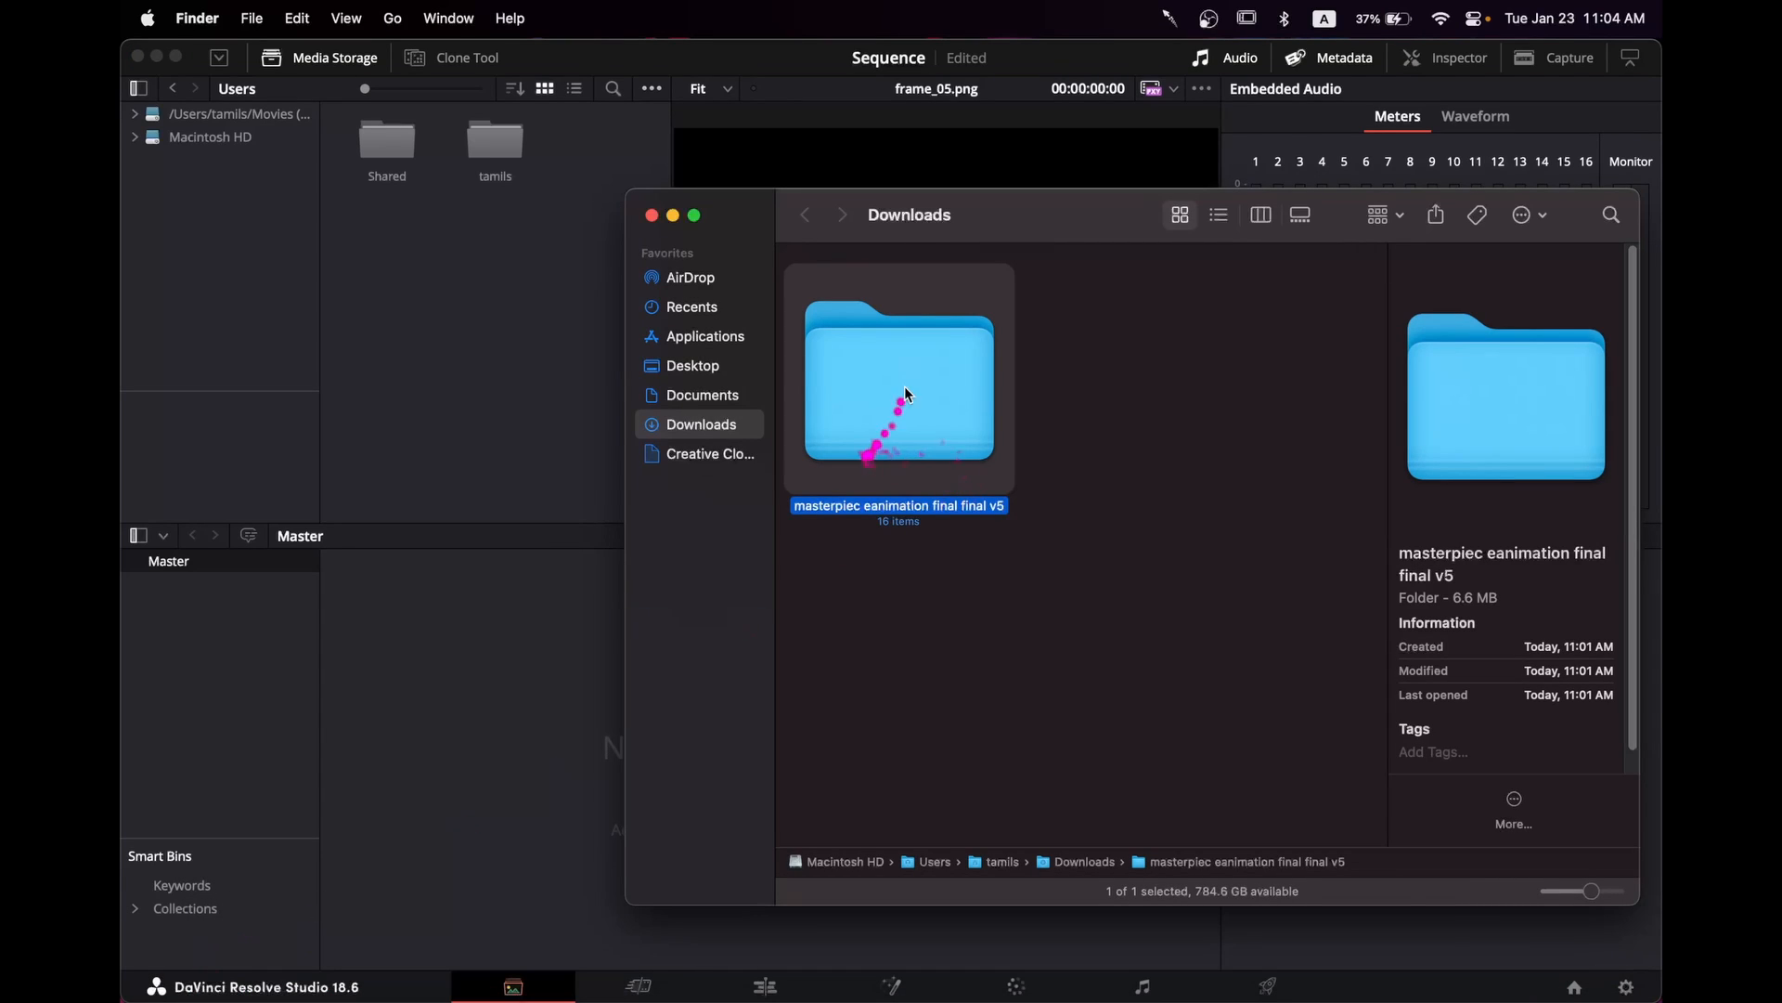
pyautogui.moveTo(921, 370); pyautogui.dragTo(460, 278)
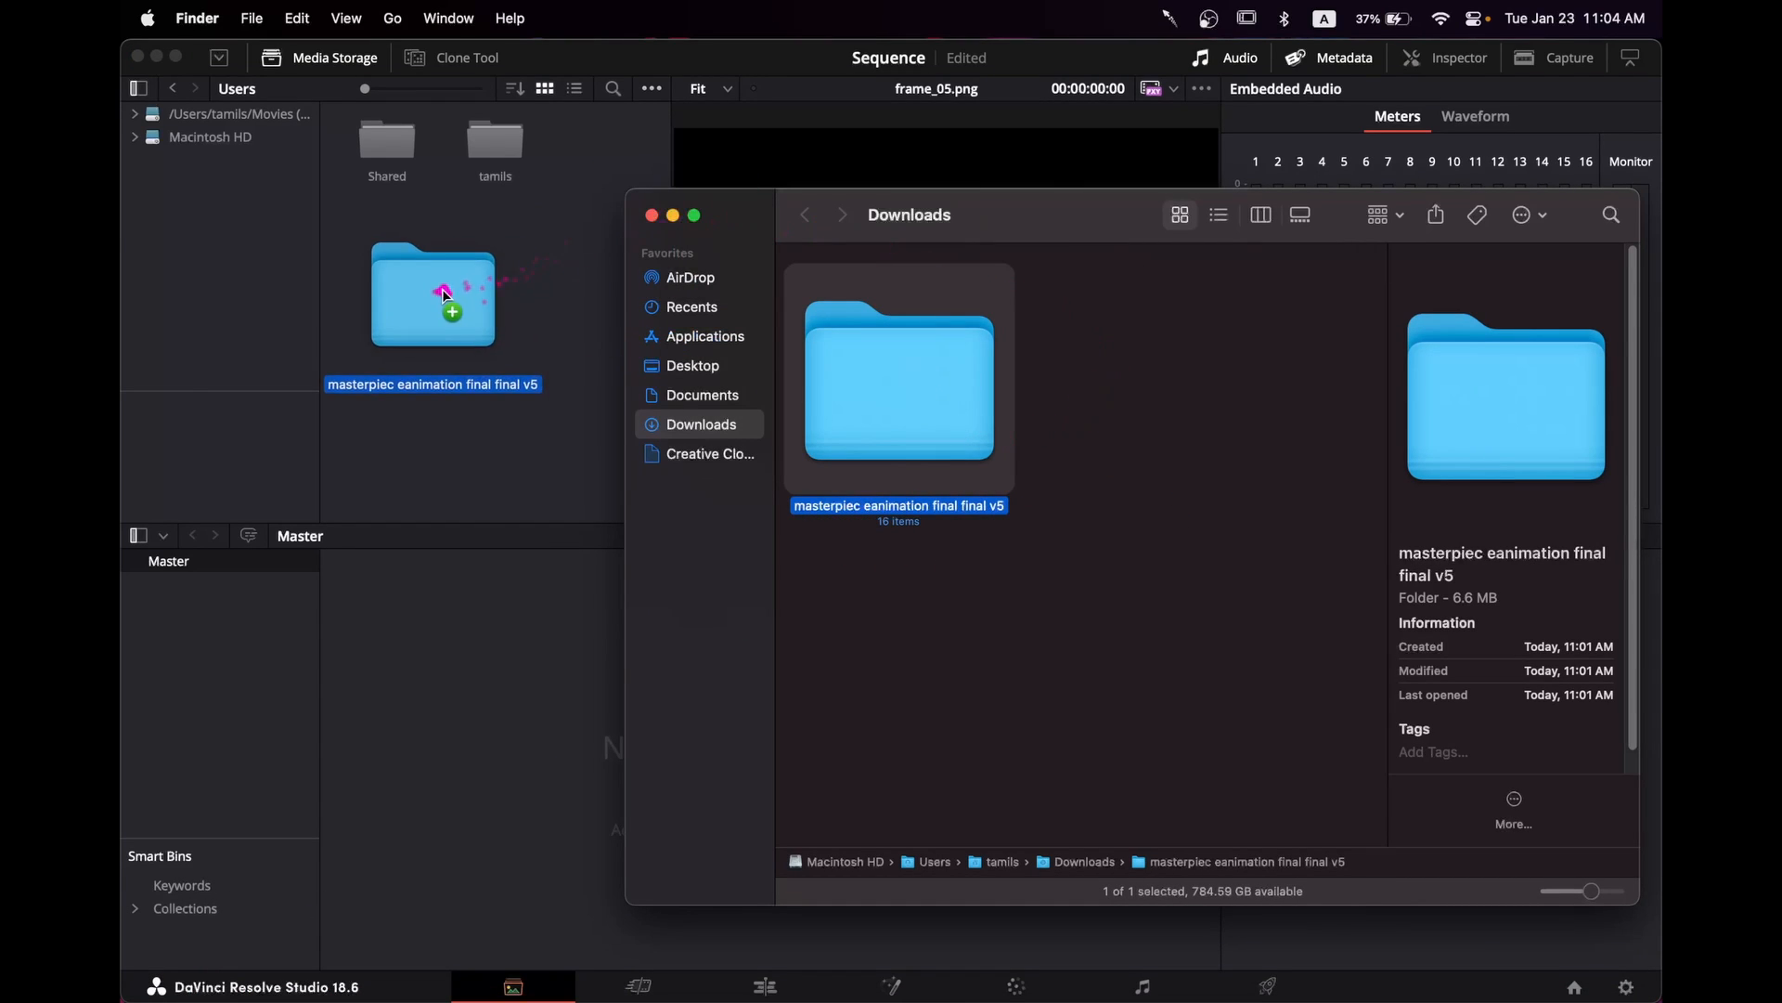
pyautogui.click(420, 195)
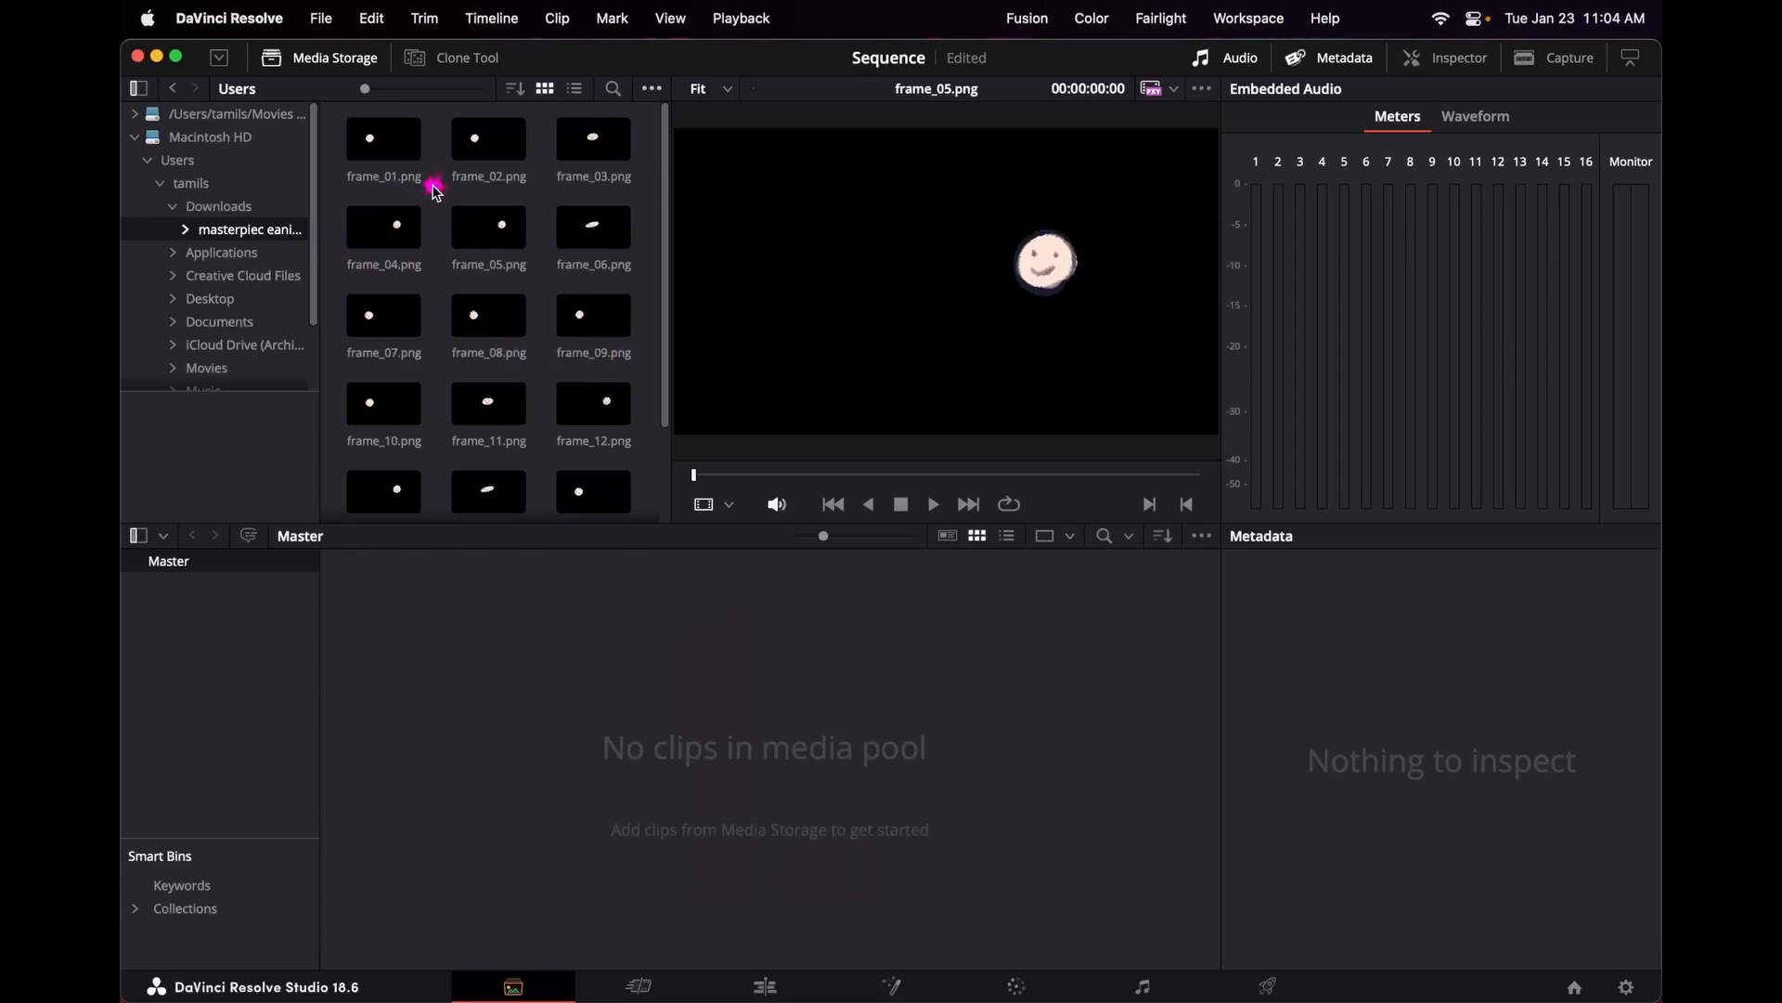
pyautogui.scroll(-3, 585, 349)
pyautogui.click(593, 376)
pyautogui.scroll(3, 567, 407)
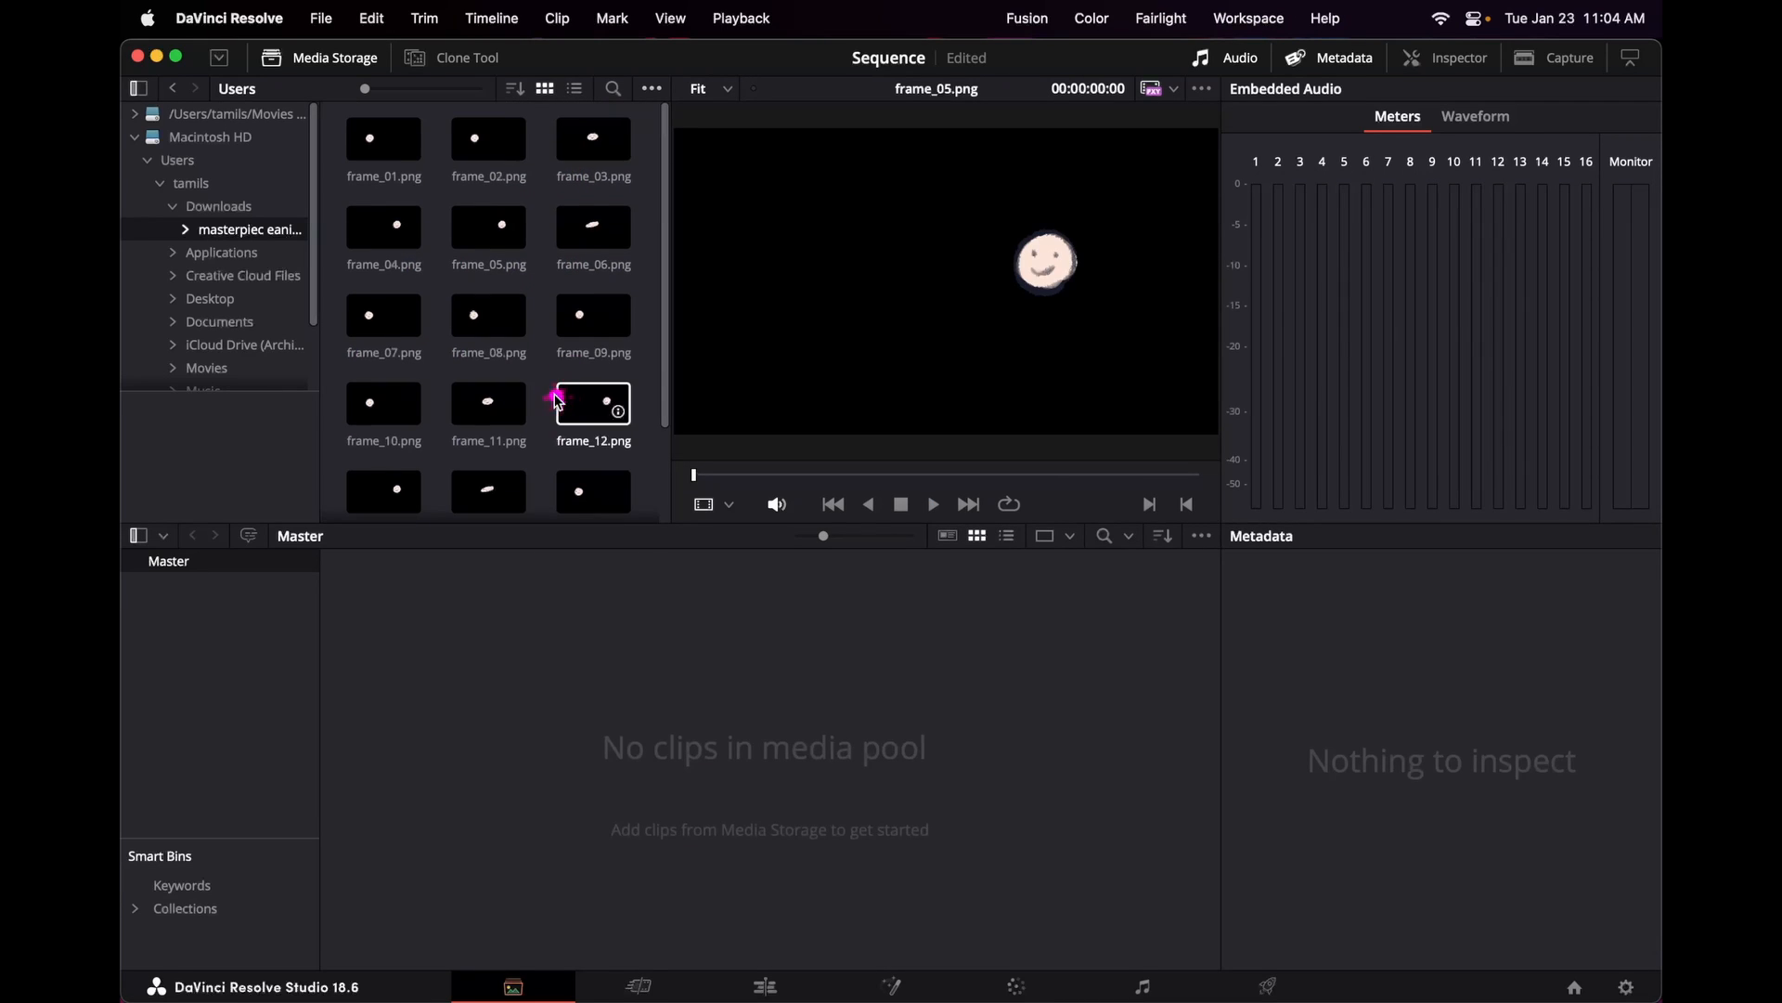
pyautogui.click(394, 150)
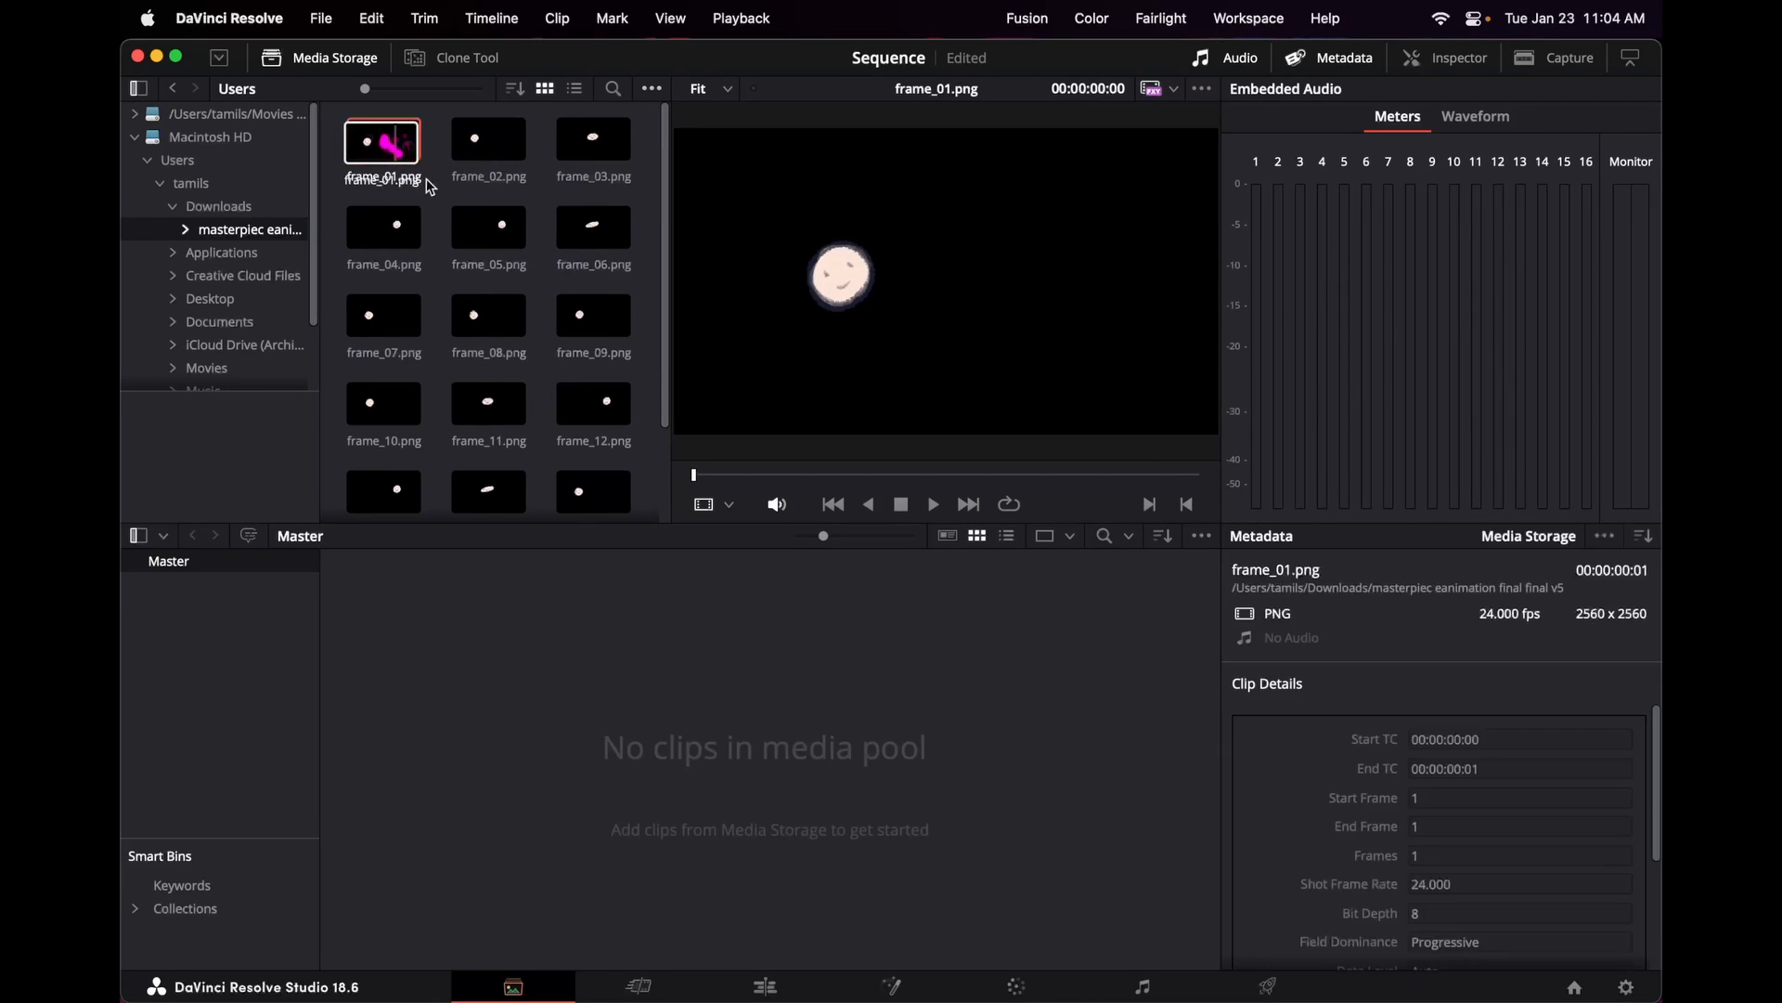
pyautogui.moveTo(394, 149); pyautogui.dragTo(473, 669)
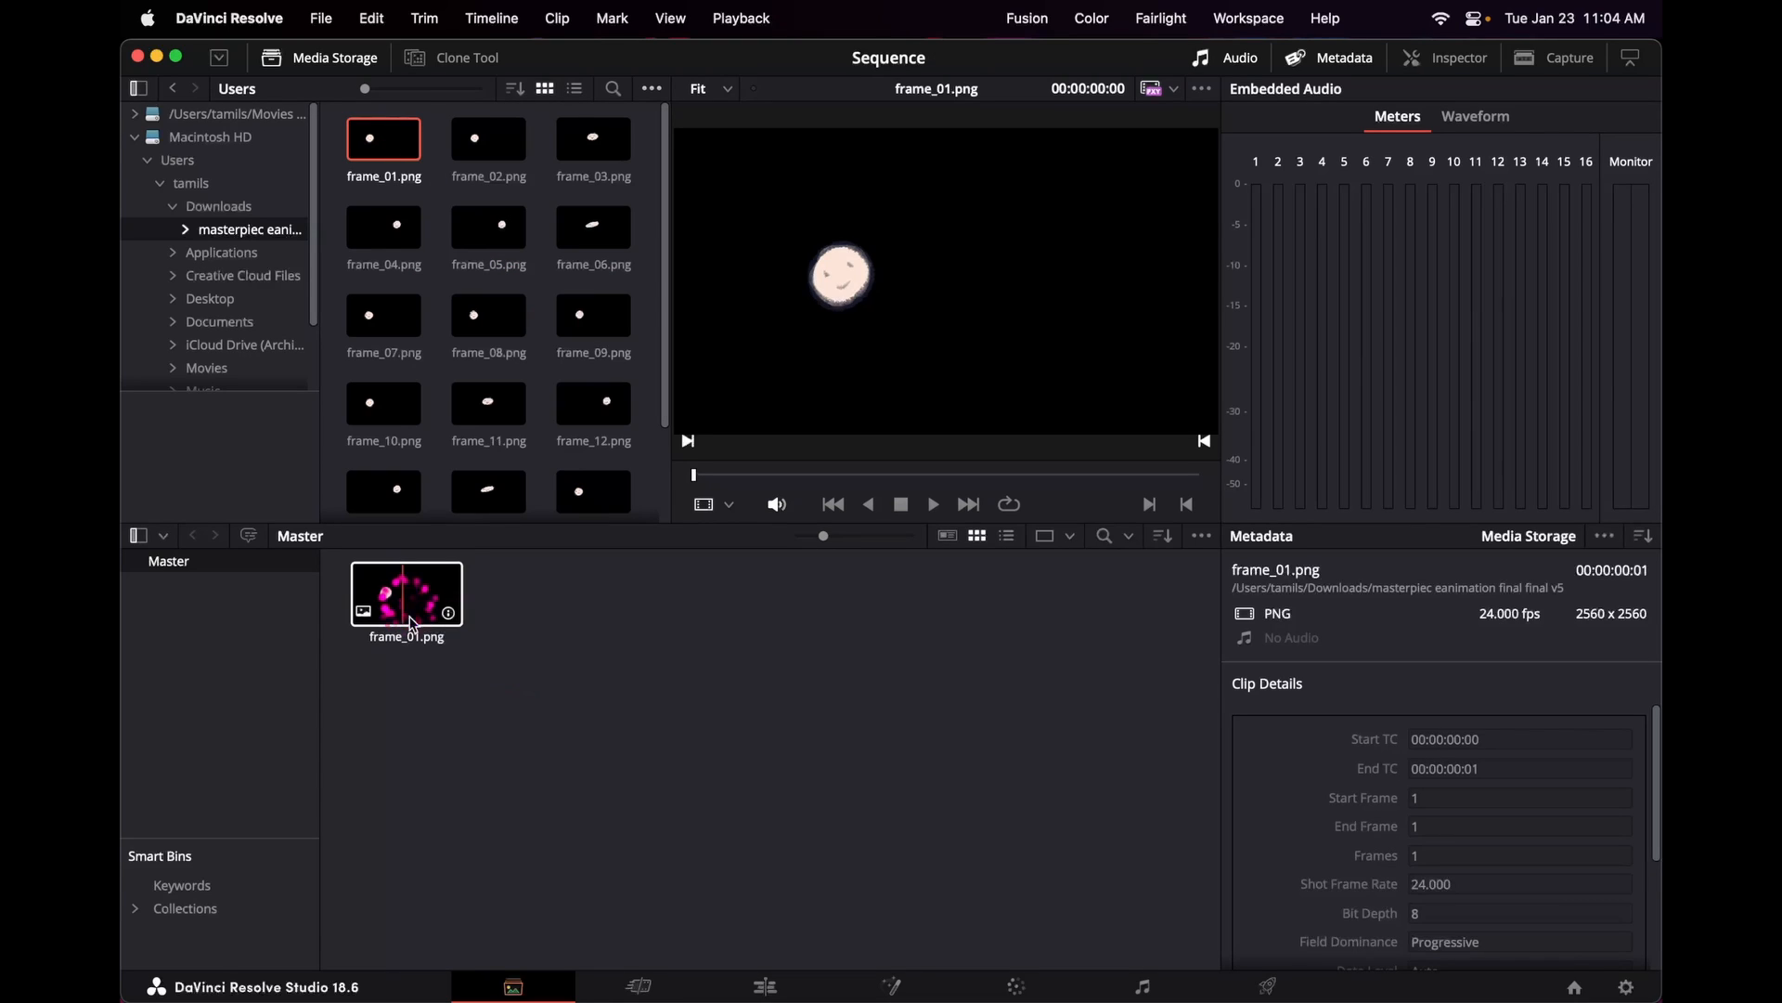
pyautogui.press('BackSpace')
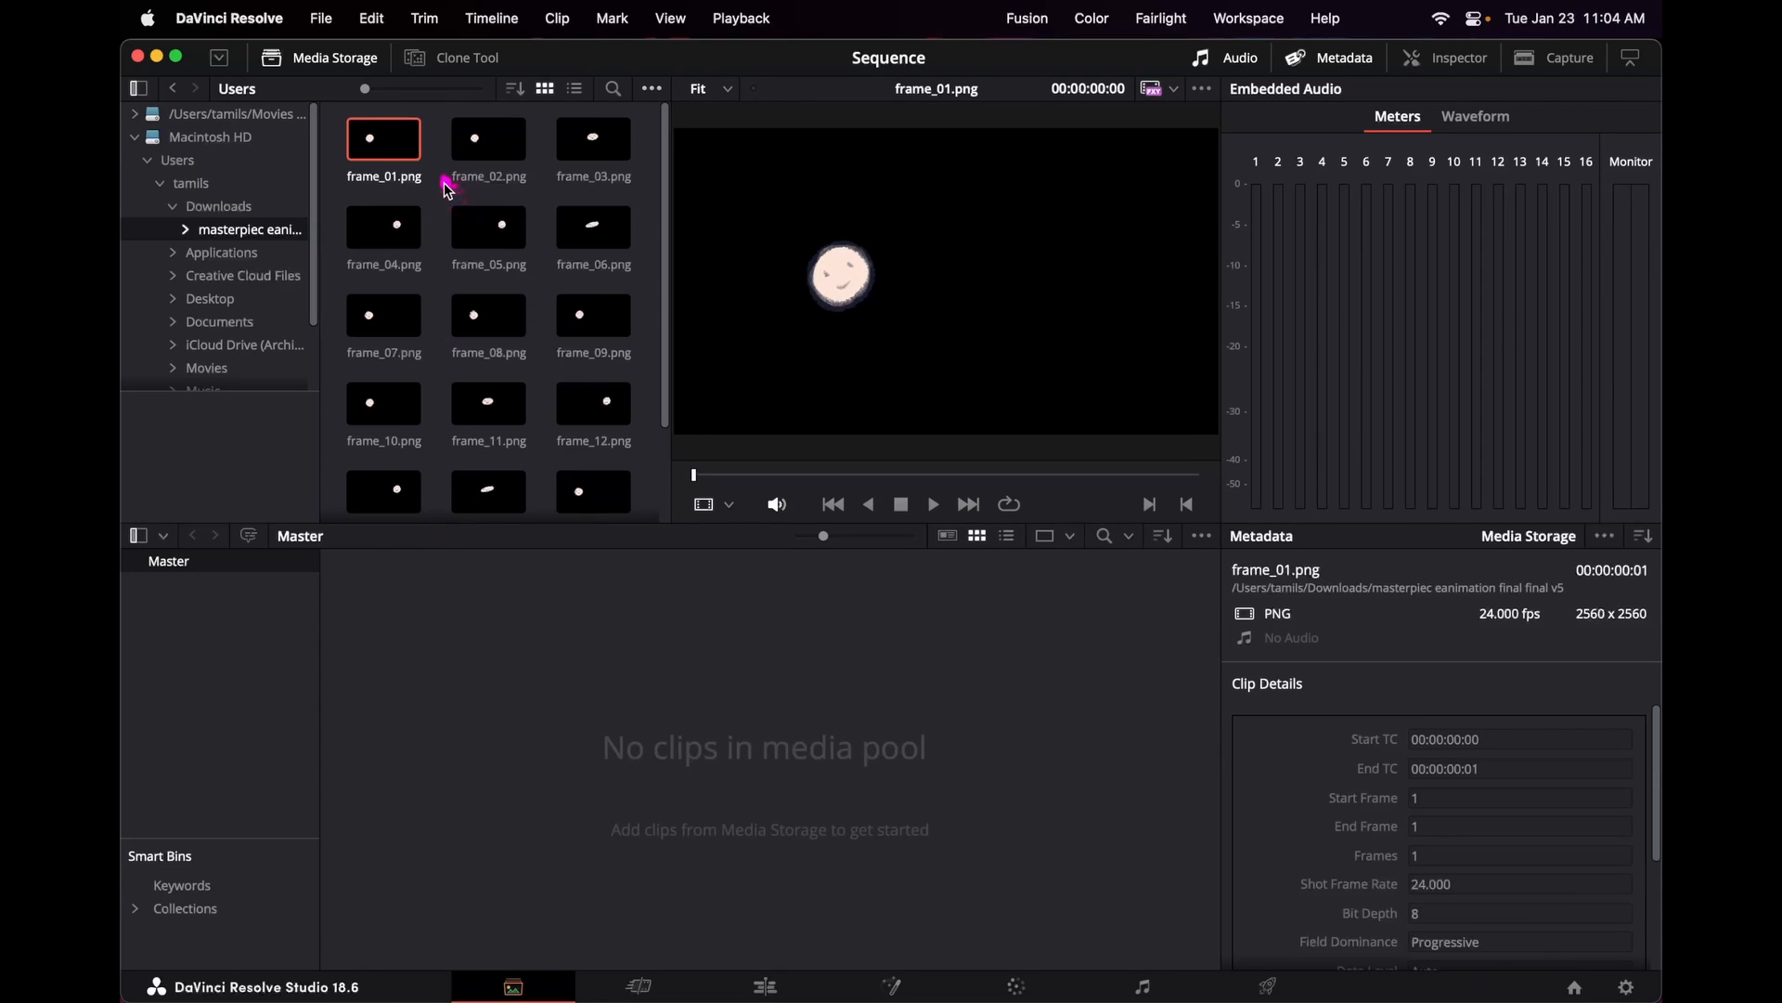
pyautogui.click(437, 185)
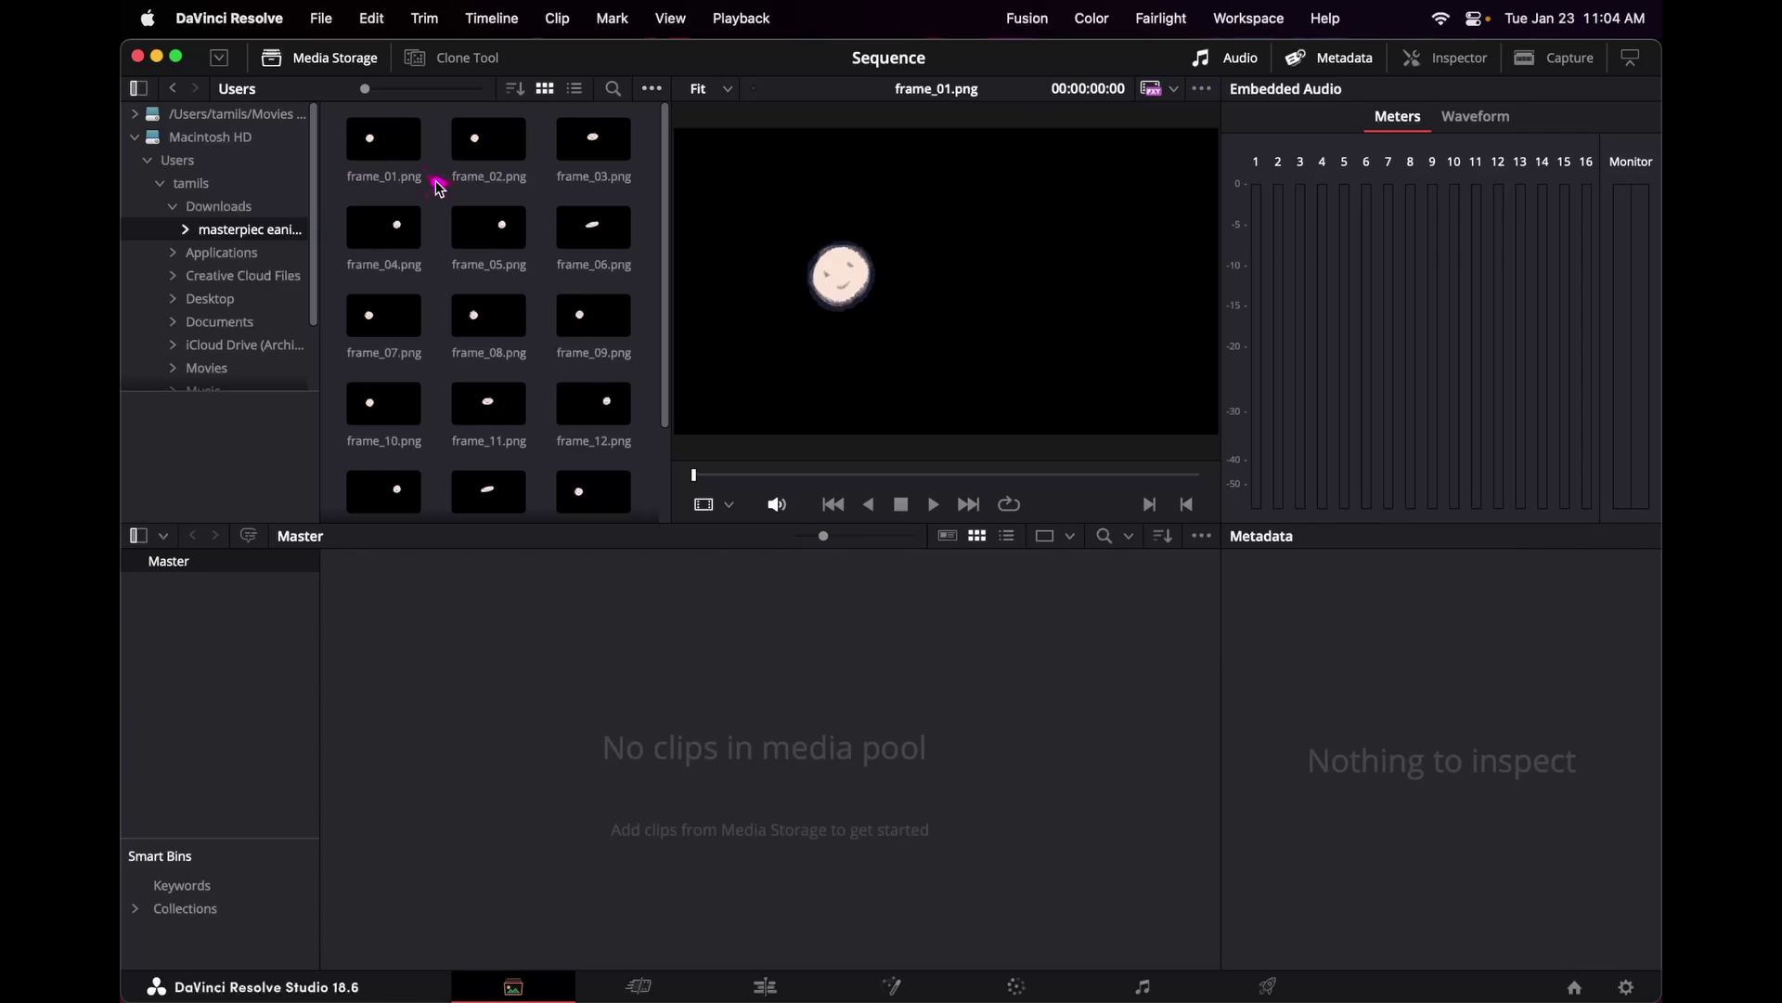
# Step: Set Frame Display Mode to Sequence and add frame_[01-16].png to the media pool
pyautogui.click(651, 92)
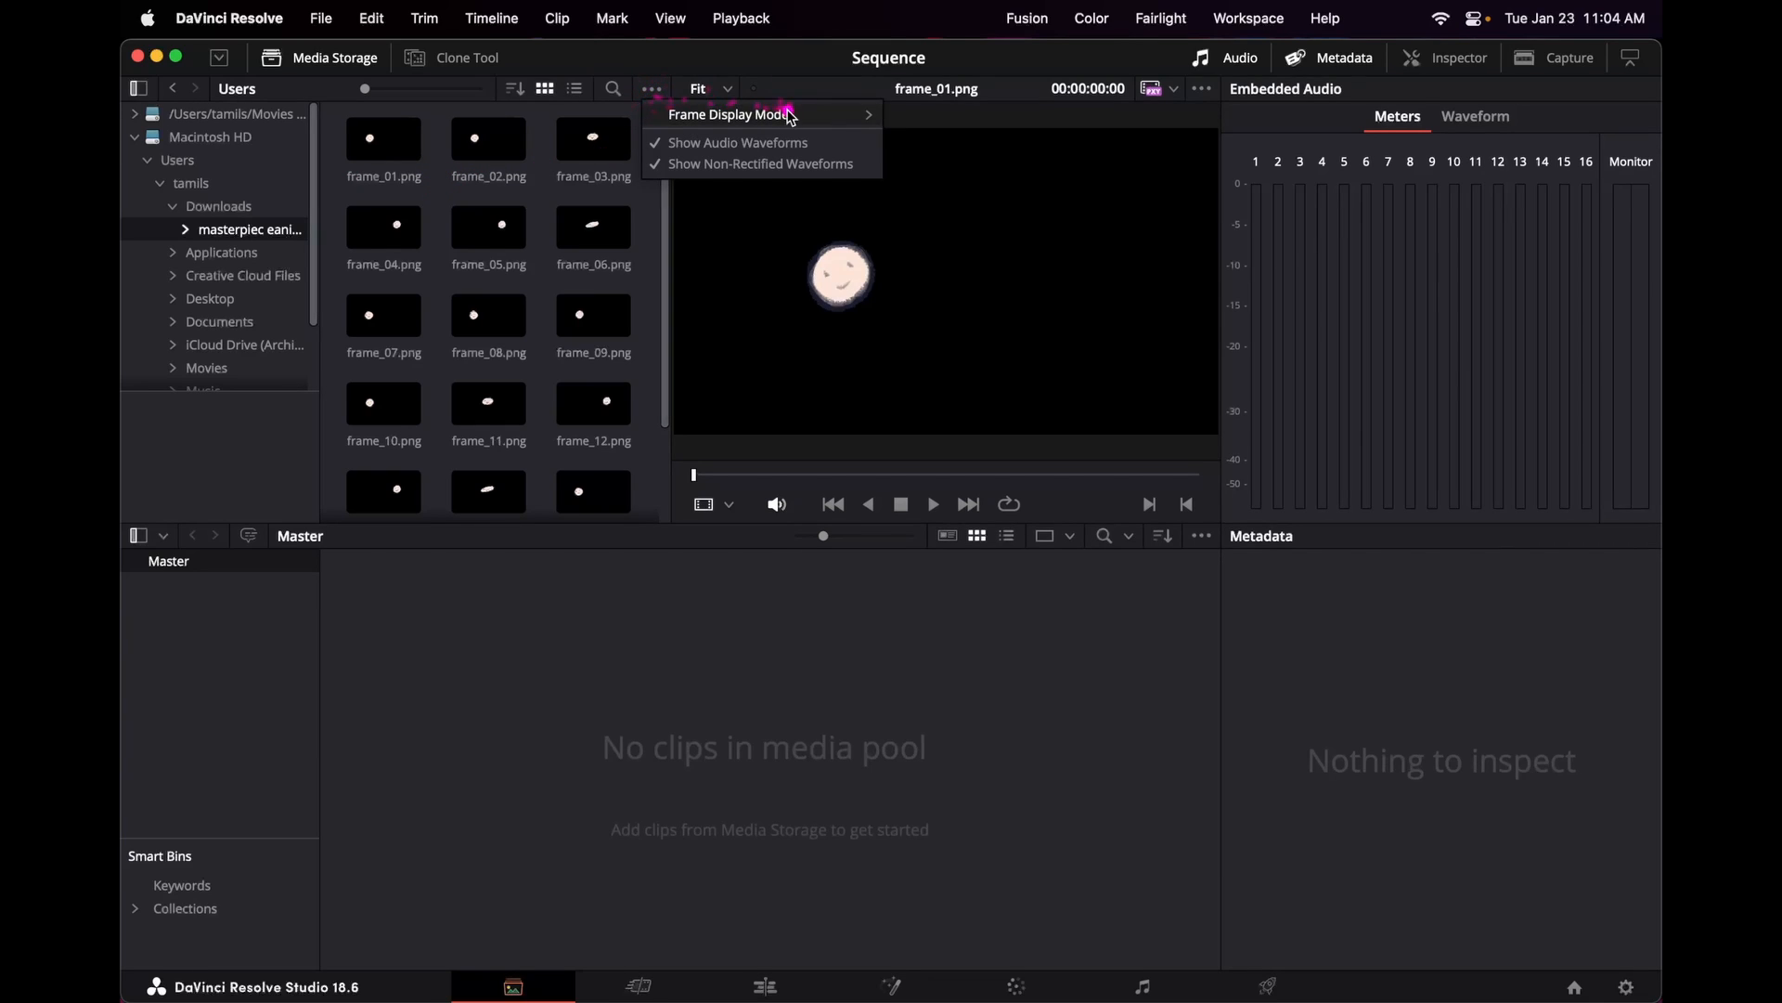
pyautogui.moveTo(752, 115)
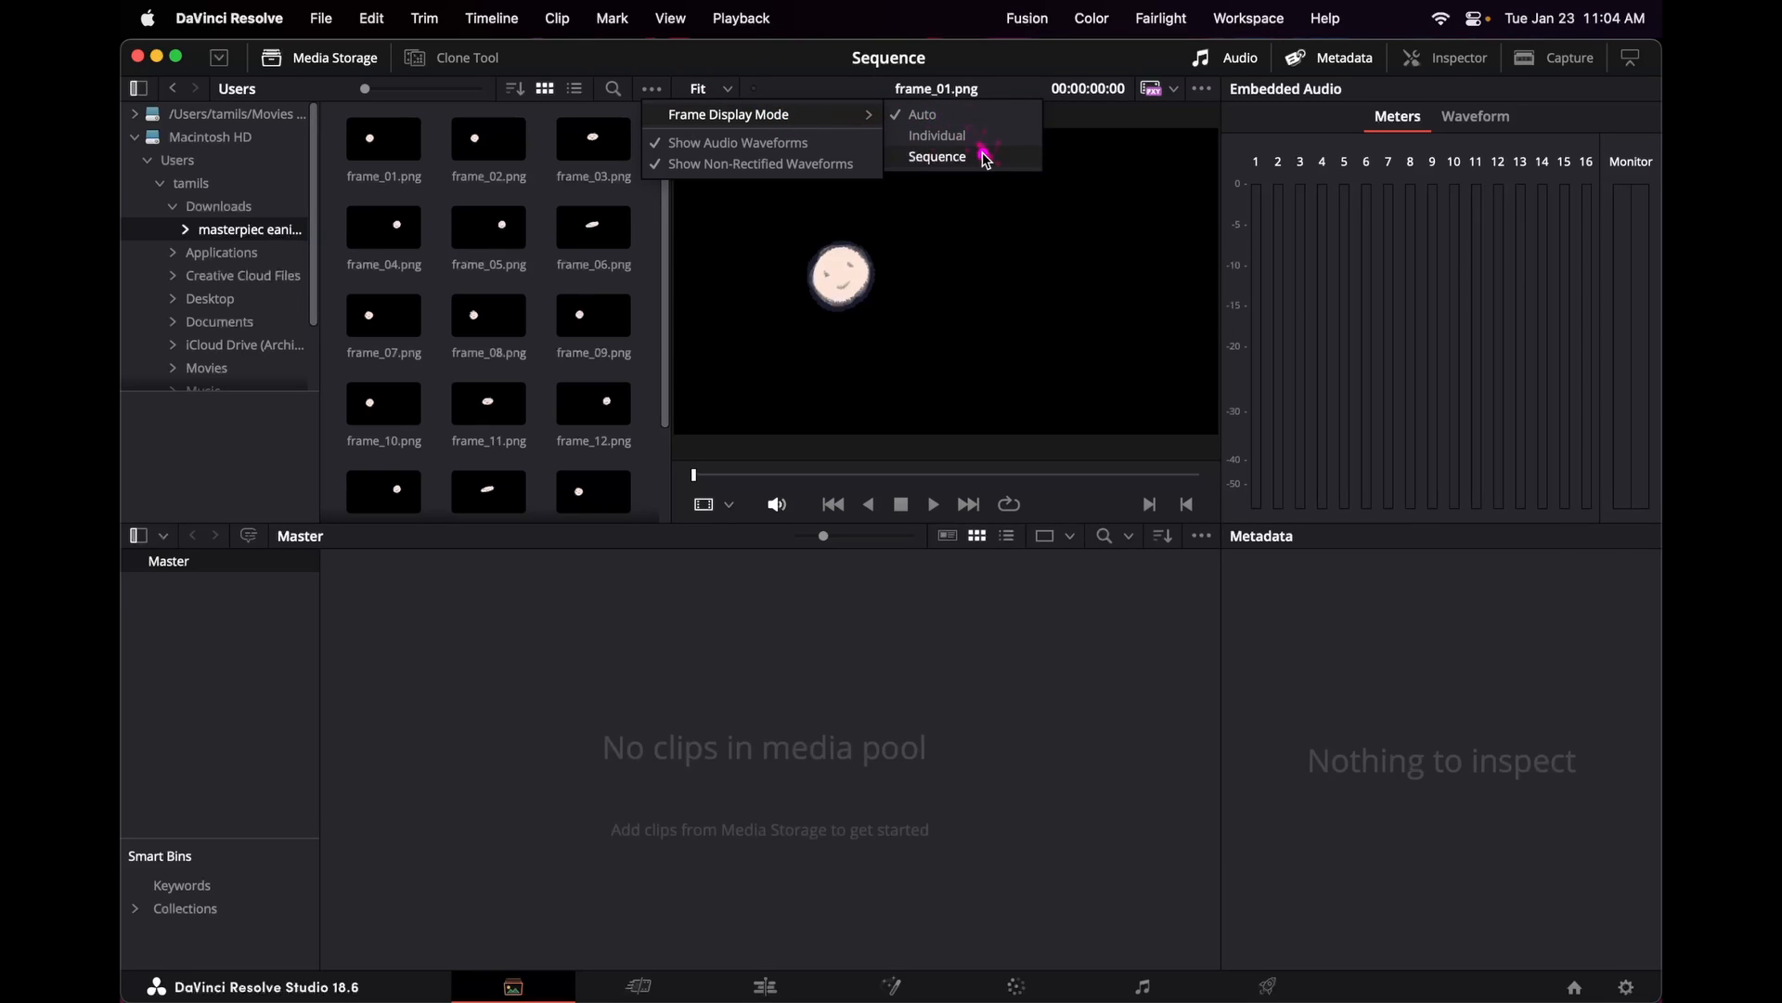
pyautogui.click(984, 156)
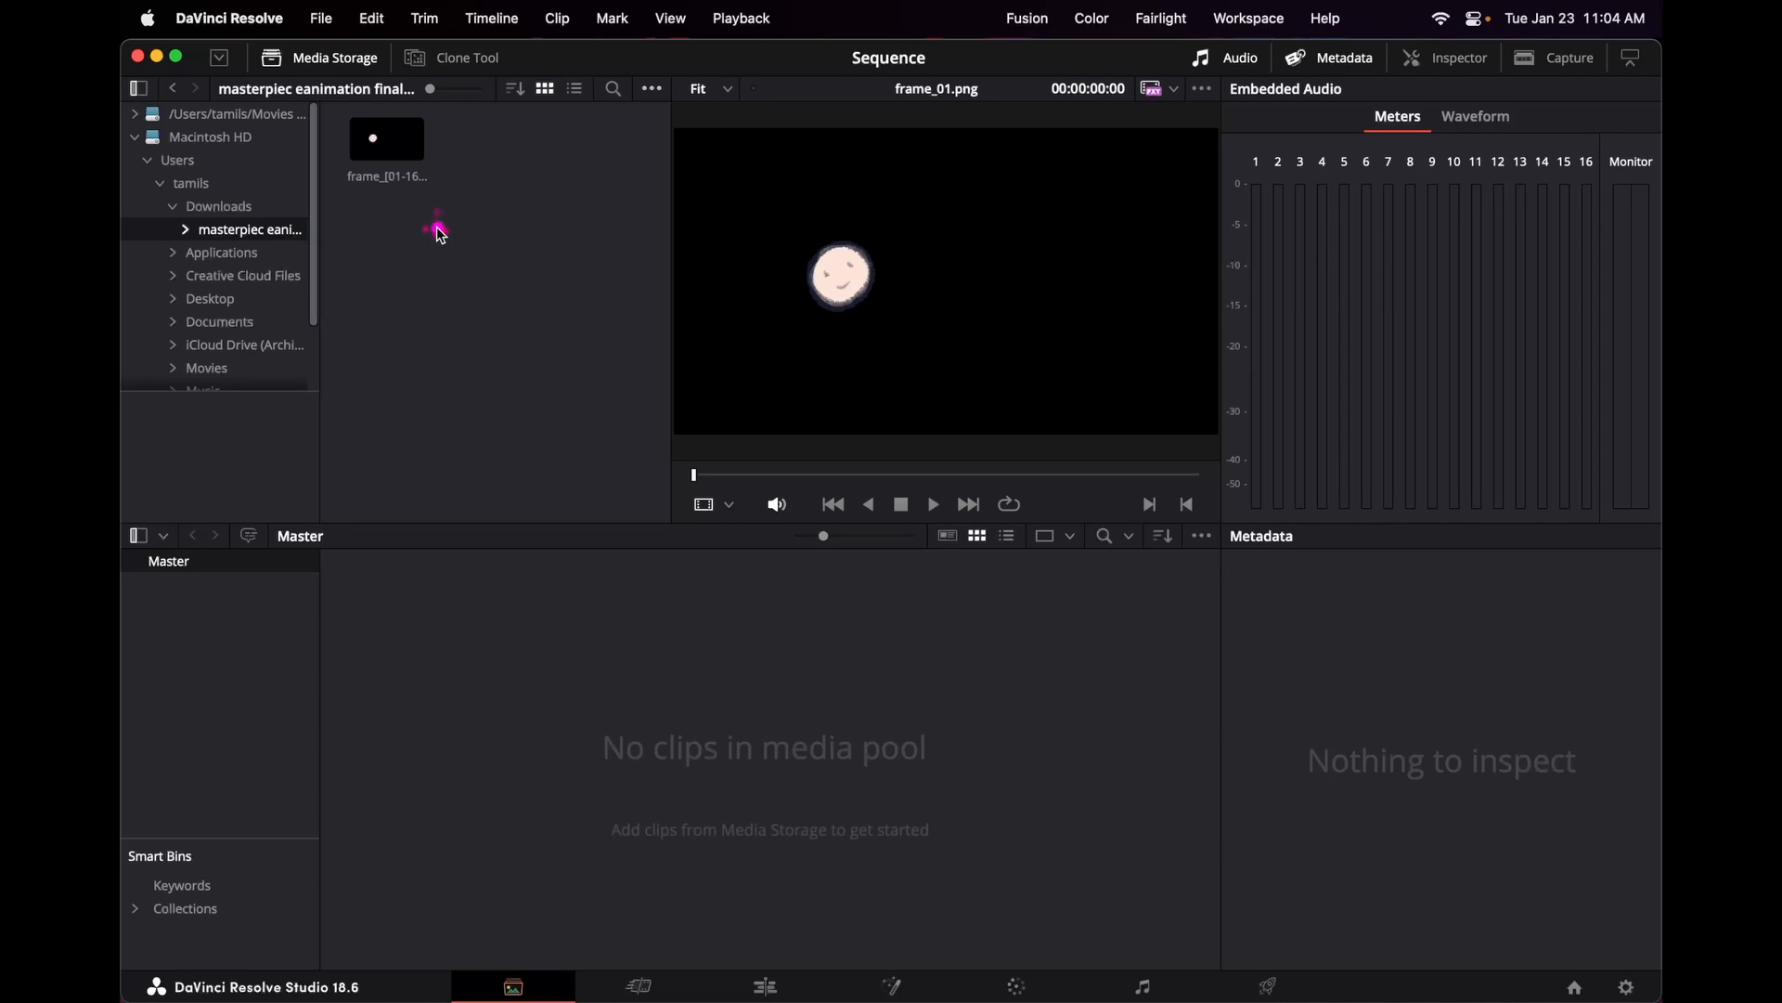
pyautogui.moveTo(385, 151); pyautogui.dragTo(455, 678)
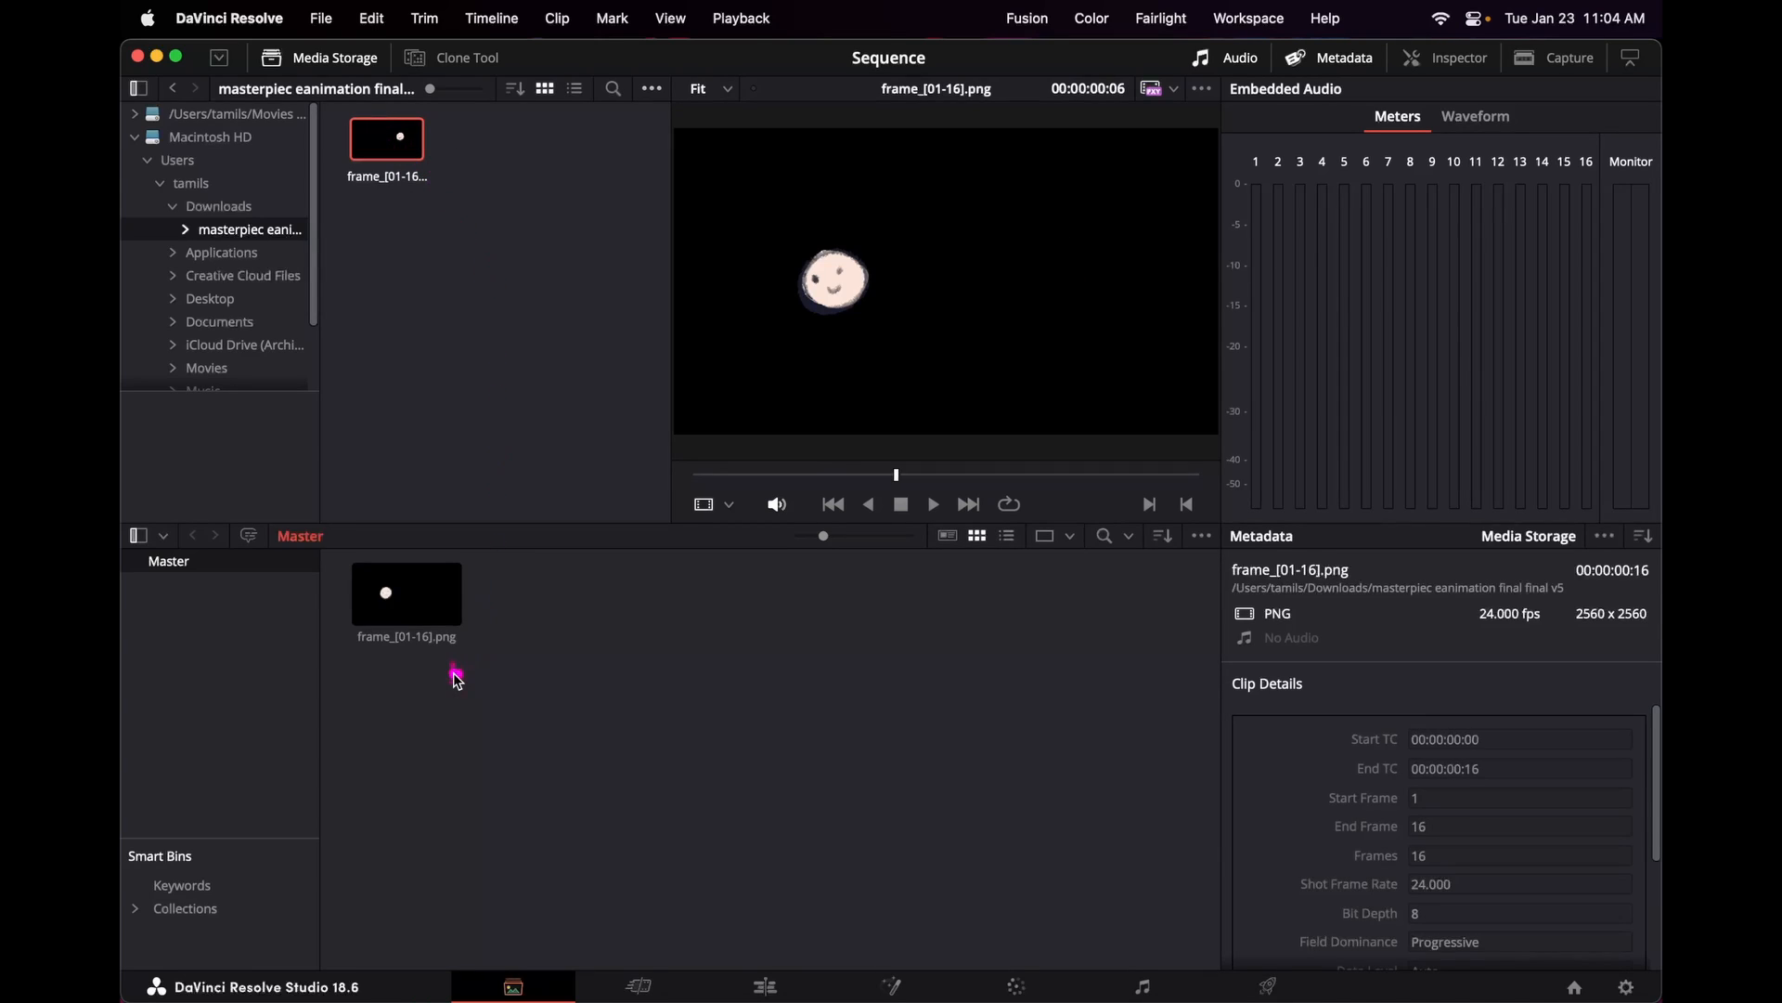
# Step: Place the frame_[01-16].png clip on V1 of the Edit page timeline and scrub through it
pyautogui.click(764, 984)
pyautogui.moveTo(410, 179)
pyautogui.mouseDown()
pyautogui.moveTo(390, 237)
pyautogui.moveTo(801, 806)
pyautogui.mouseUp()
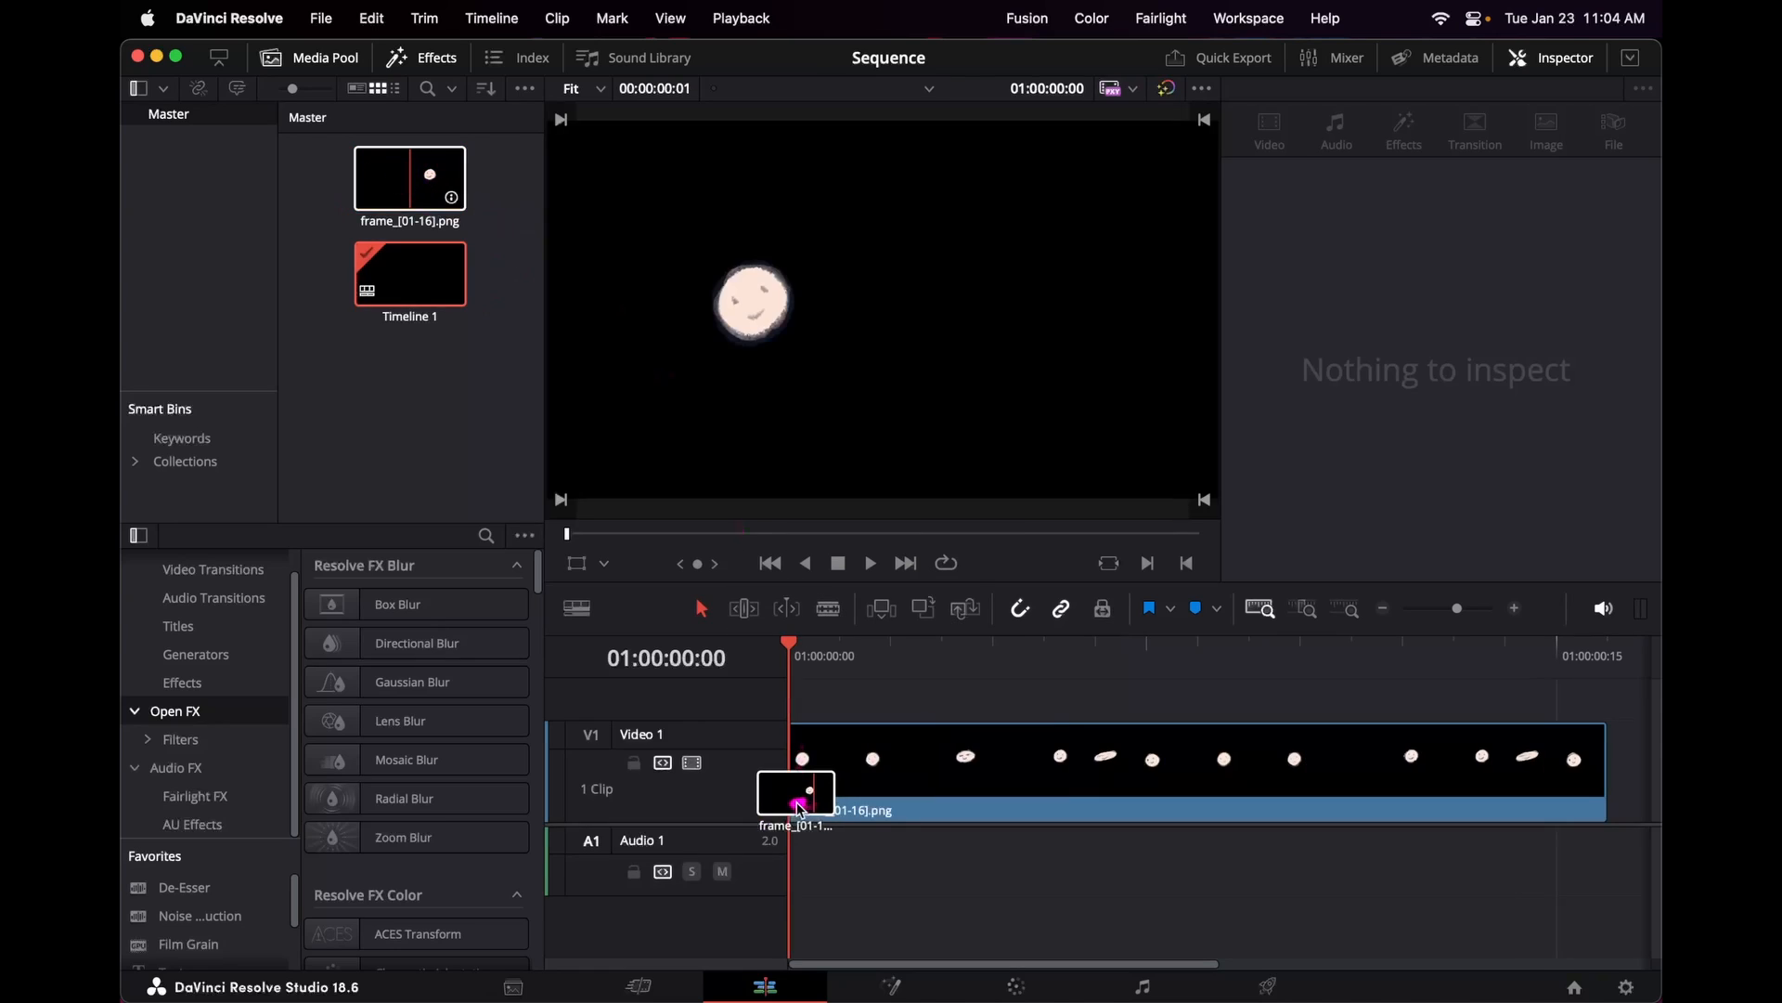
pyautogui.moveTo(790, 647)
pyautogui.mouseDown()
pyautogui.moveTo(1546, 679)
pyautogui.moveTo(798, 668)
pyautogui.mouseUp()
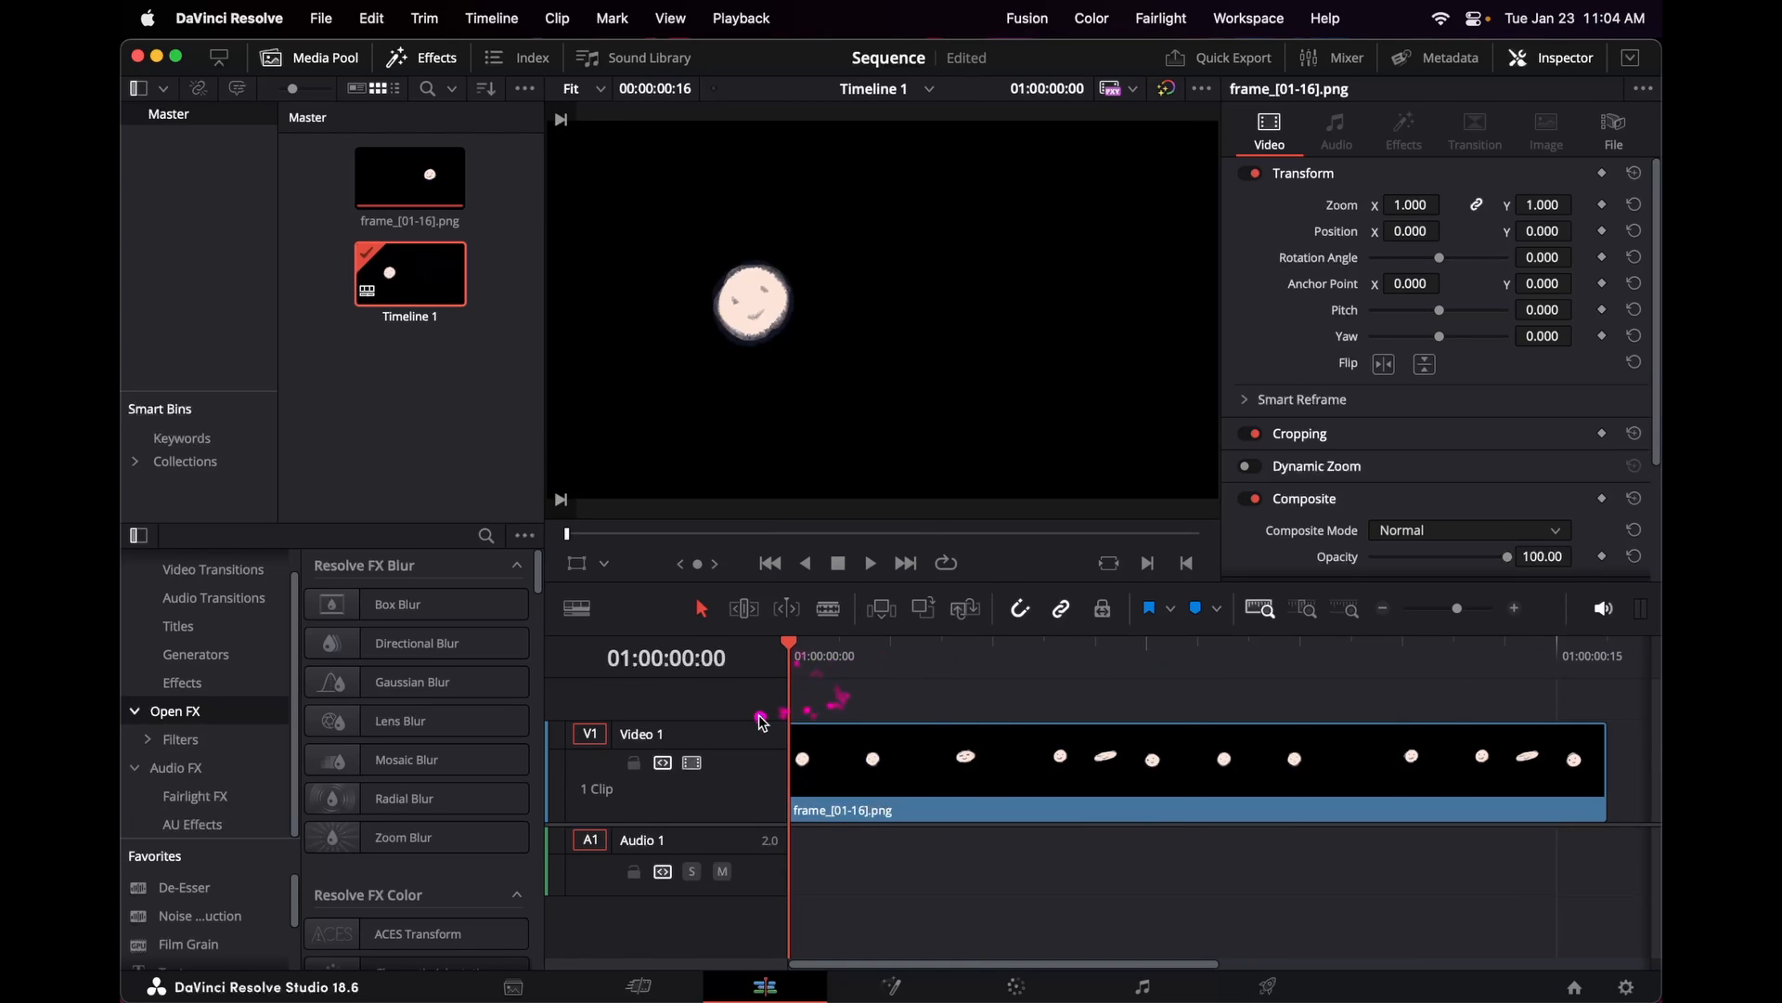
pyautogui.press('cmd+minus')
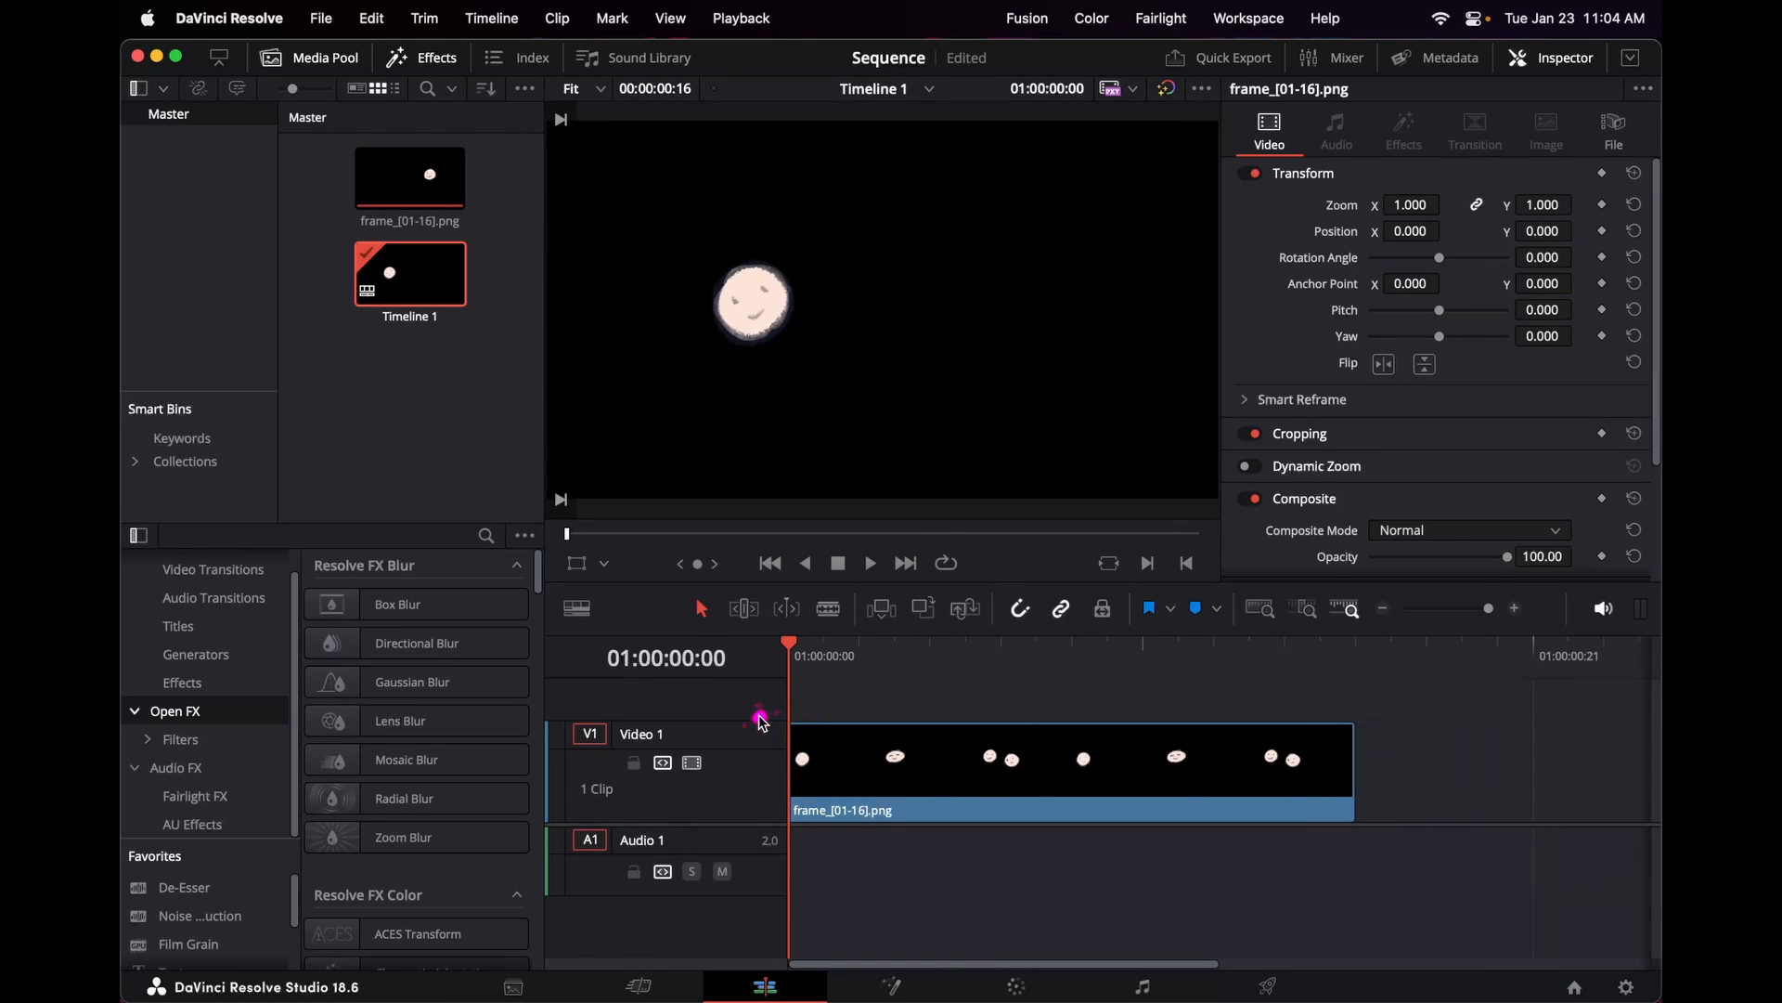
pyautogui.press('cmd+minus')
pyautogui.press('cmd+minus')
pyautogui.press('cmd+minus')
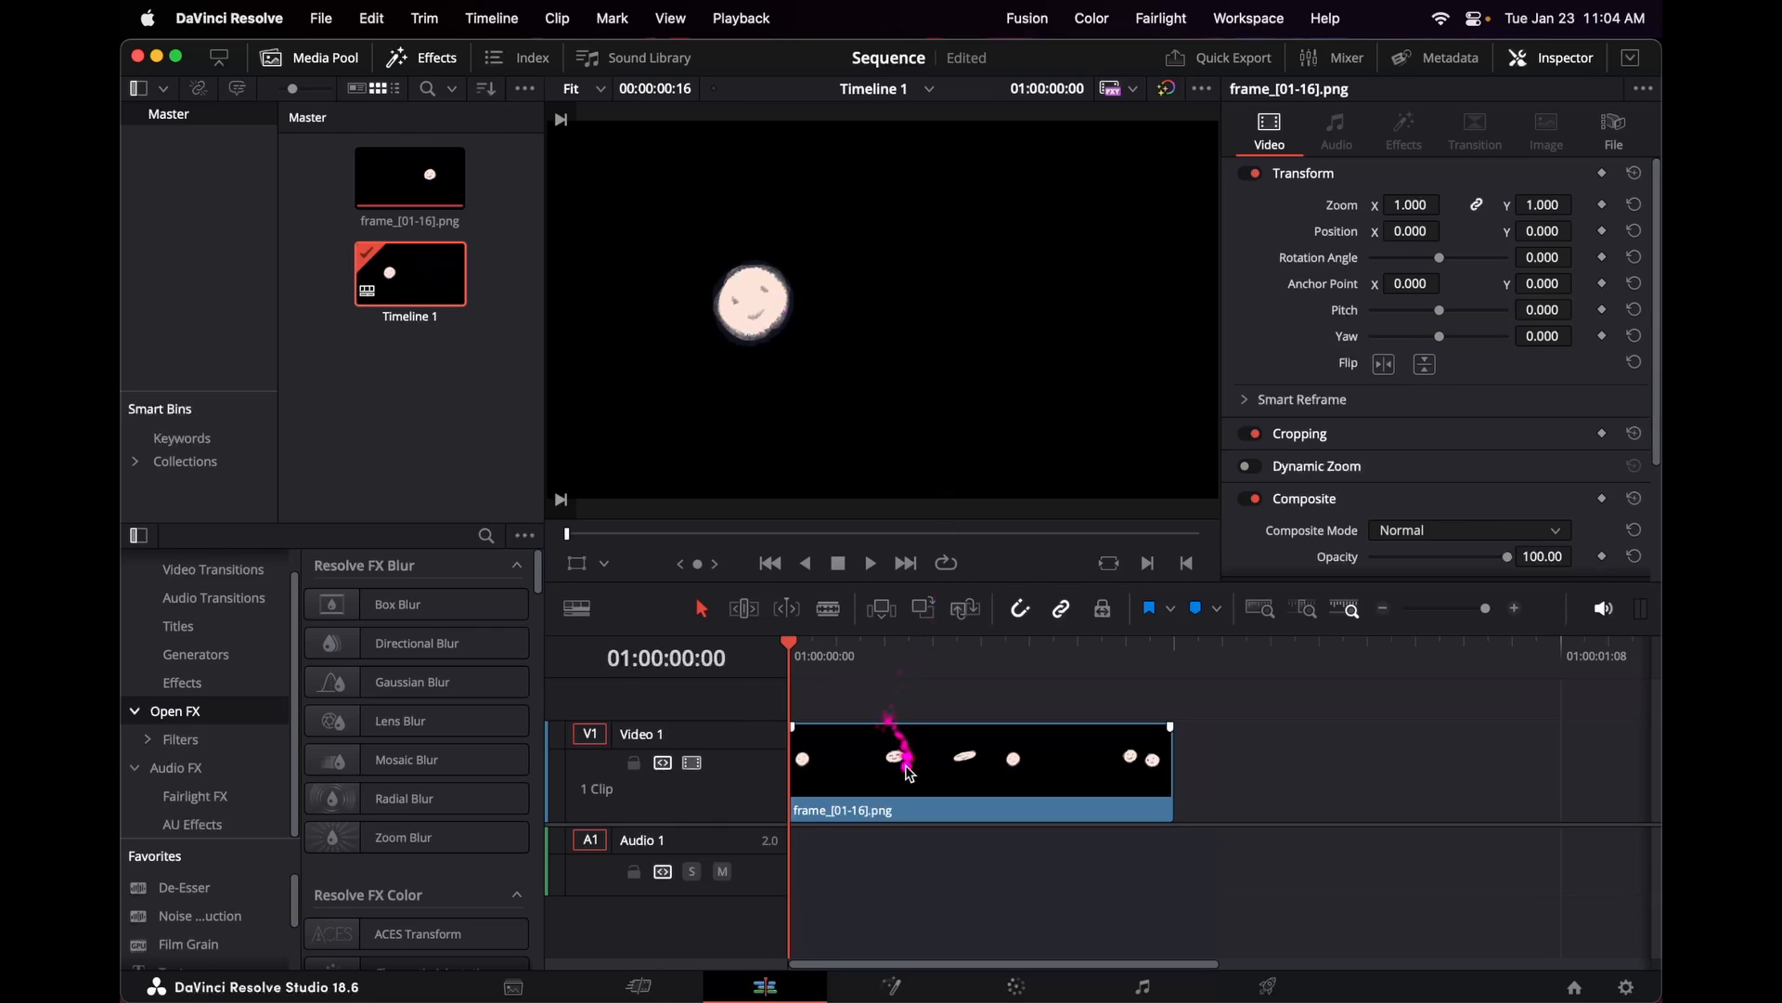
# Step: Option-drag two duplicates so three copies play back to back, then play the timeline
pyautogui.moveTo(923, 756); pyautogui.dragTo(1307, 753)
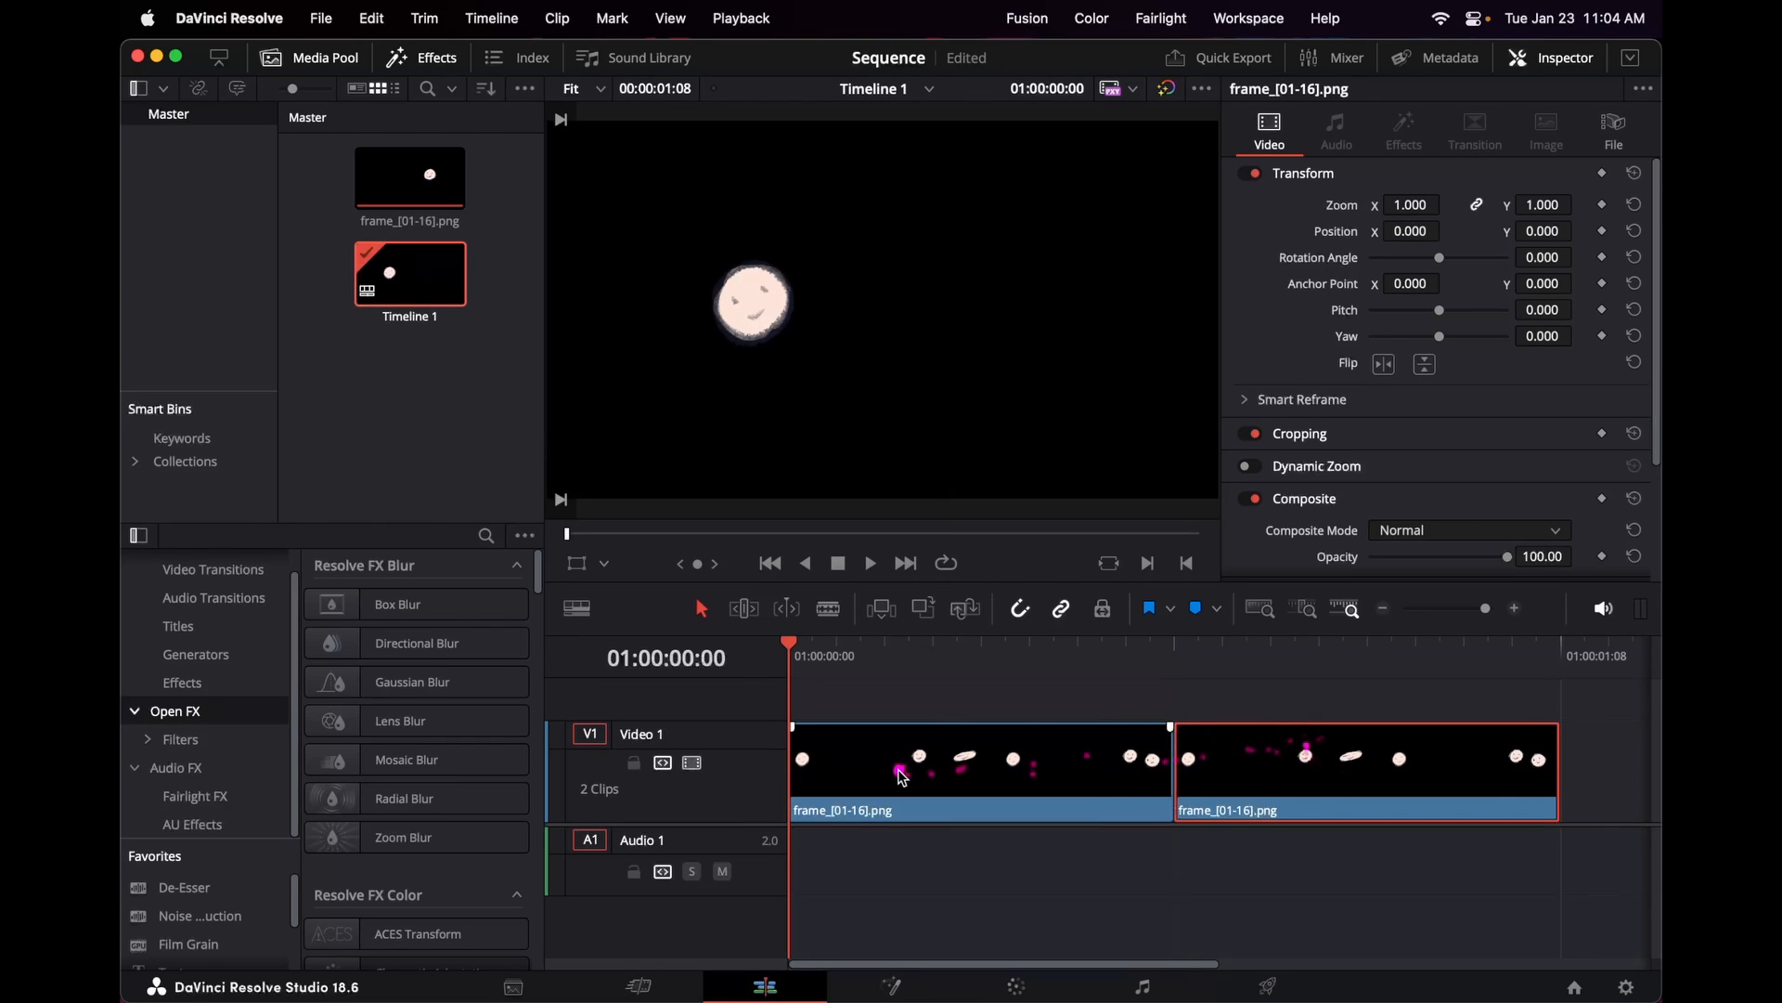
pyautogui.press('cmd+minus')
pyautogui.press('cmd+minus')
pyautogui.press('cmd+minus')
pyautogui.moveTo(975, 758); pyautogui.dragTo(1233, 758)
pyautogui.press('space')
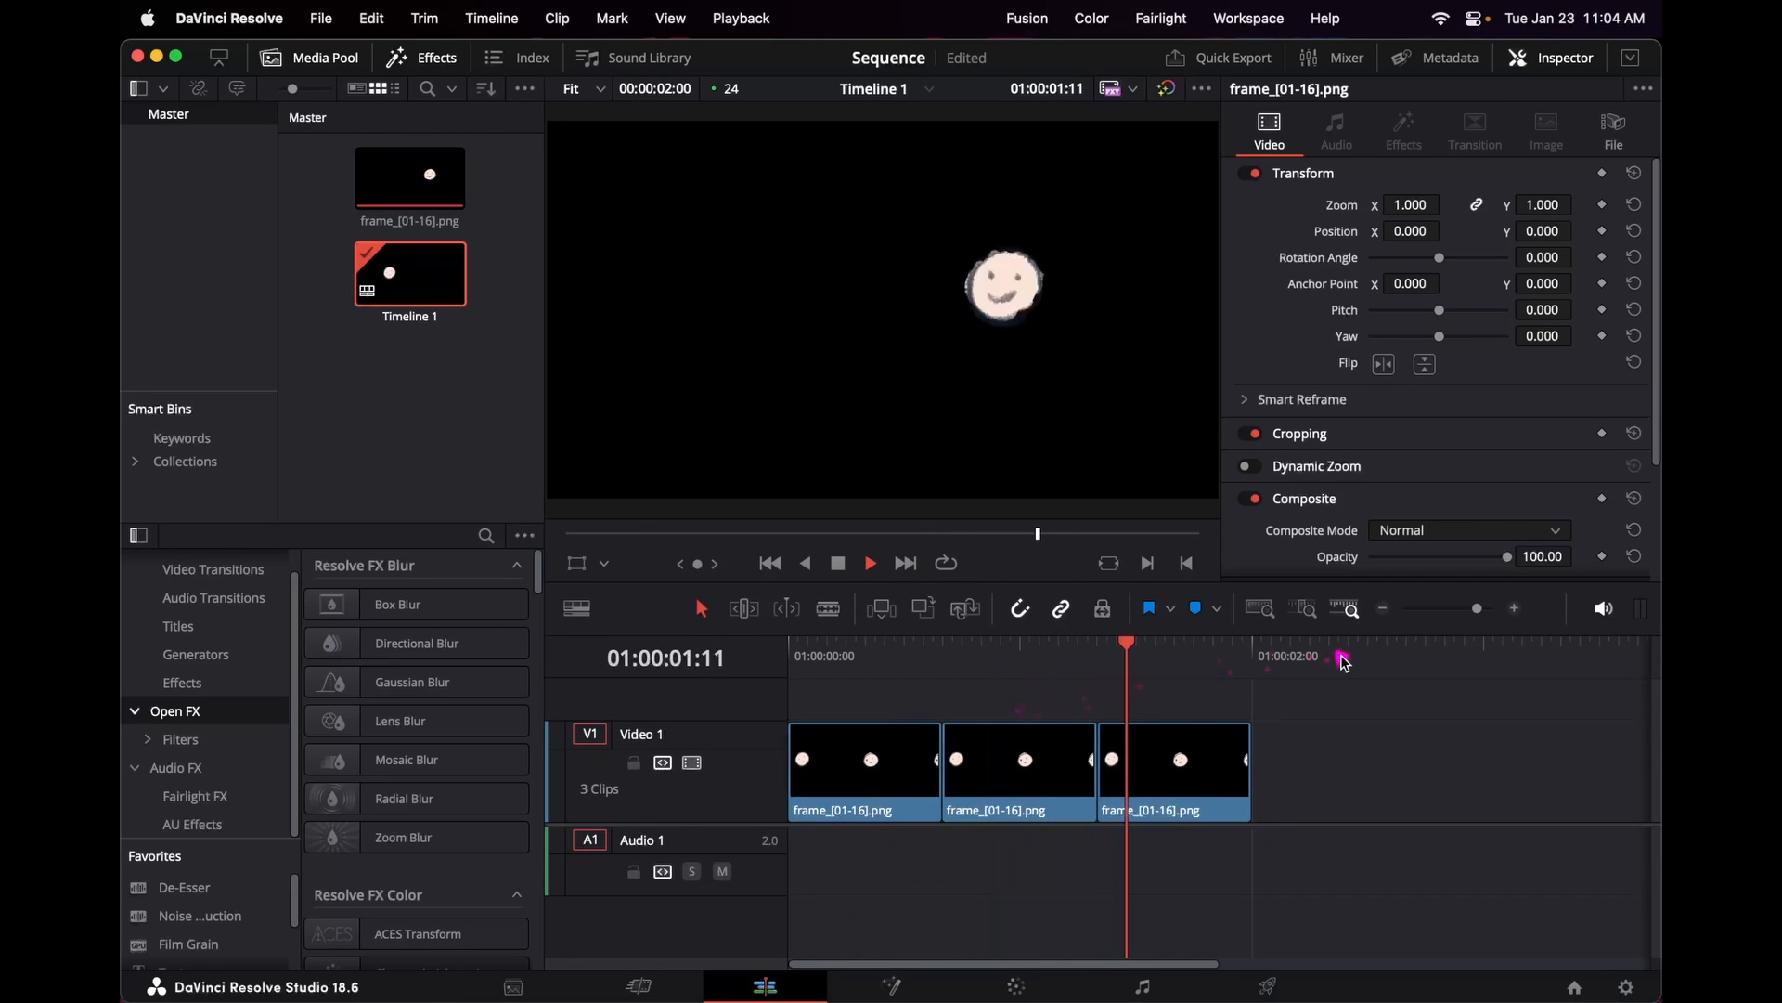
pyautogui.click(892, 656)
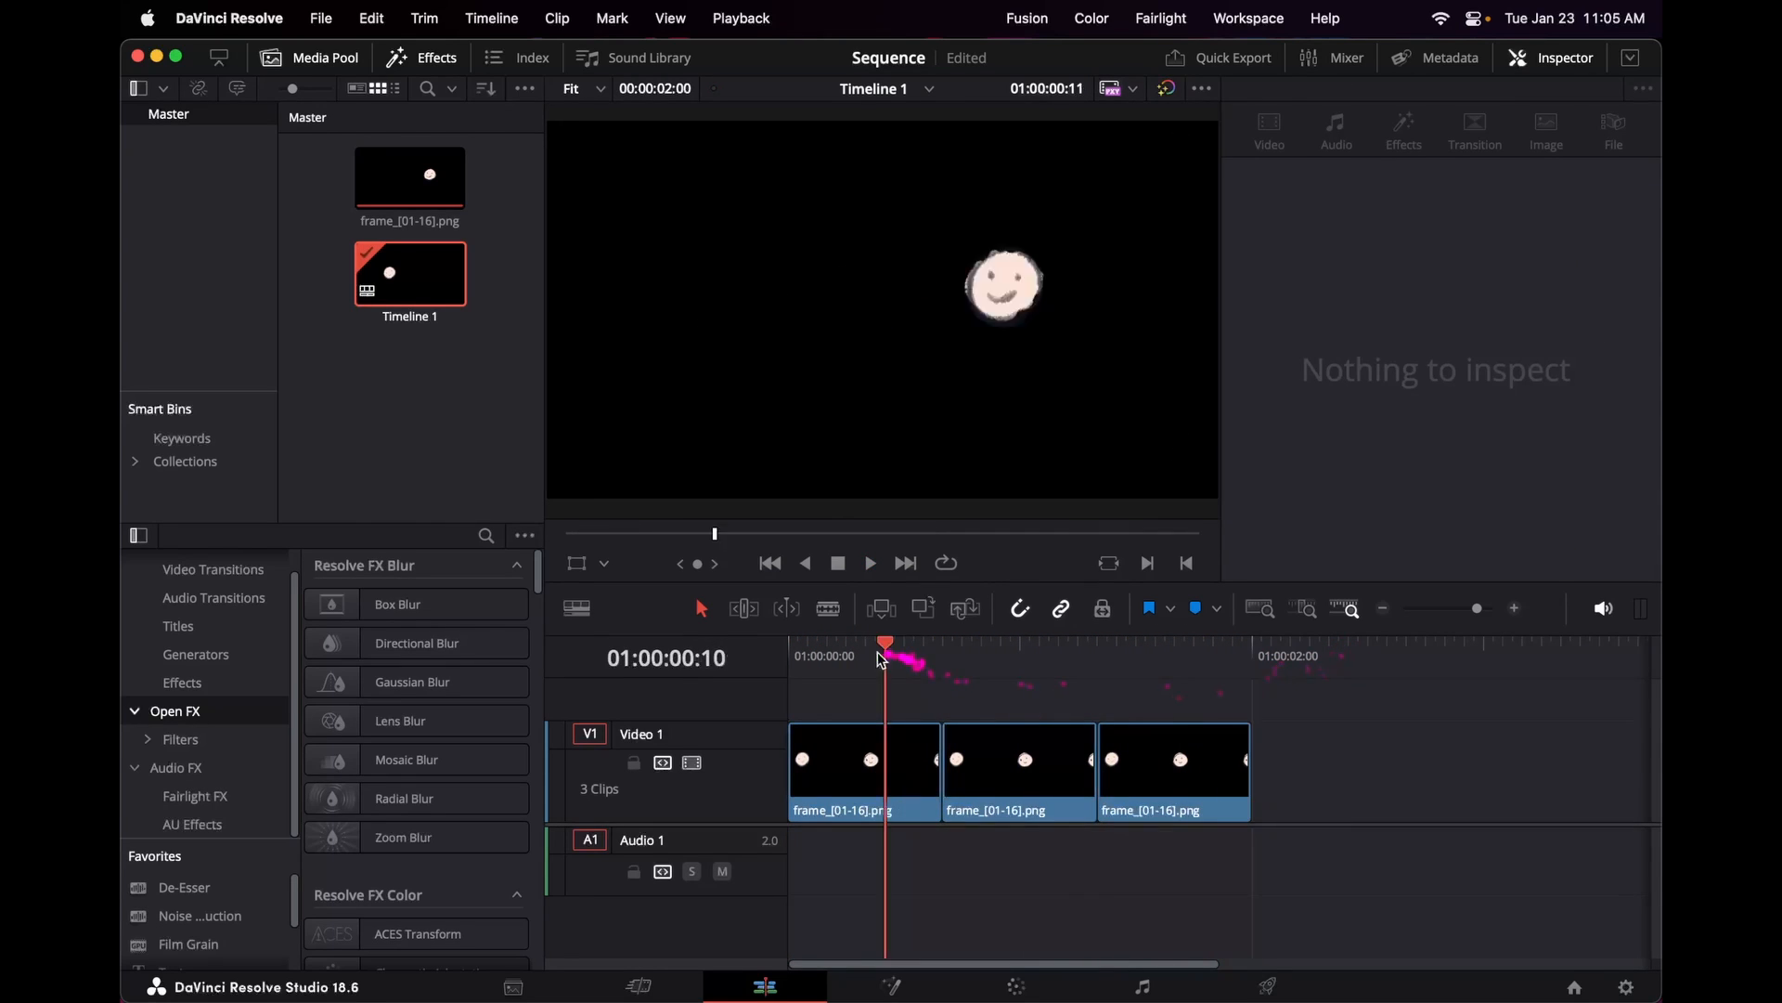
pyautogui.press('space')
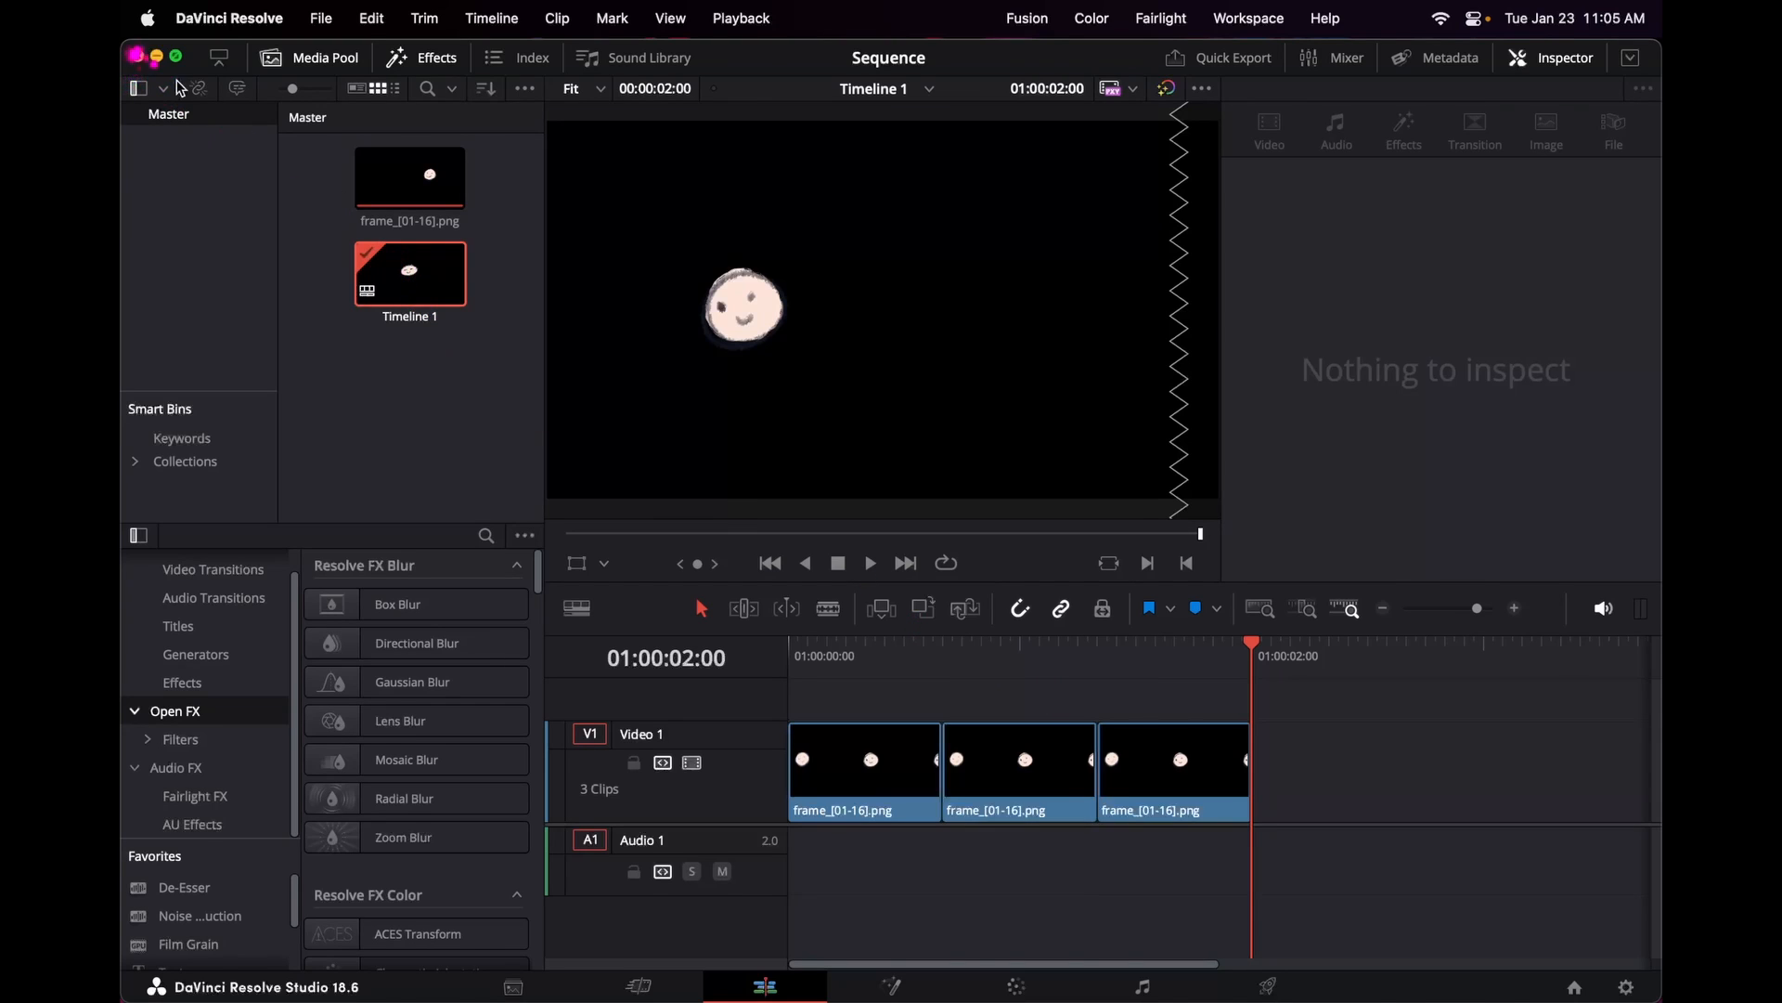
# Step: Close the Resolve and Finder windows and return to the Google results tab in Firefox
pyautogui.click(137, 58)
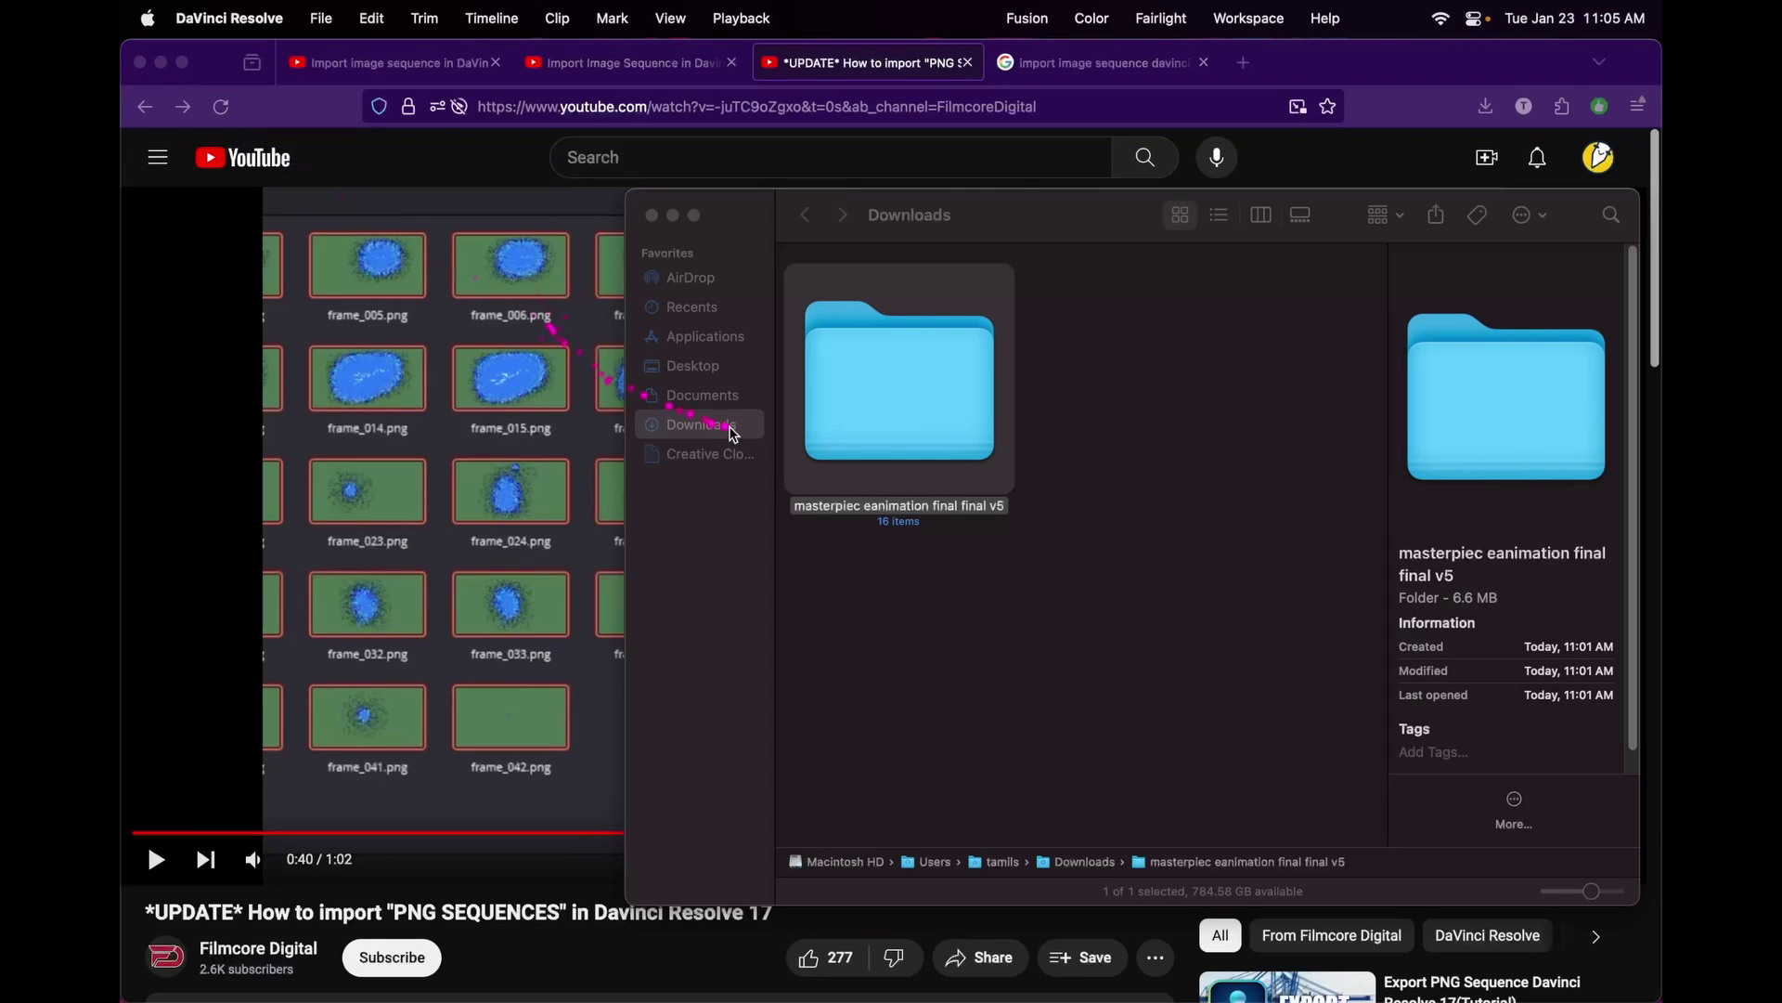
pyautogui.click(654, 217)
pyautogui.click(1103, 63)
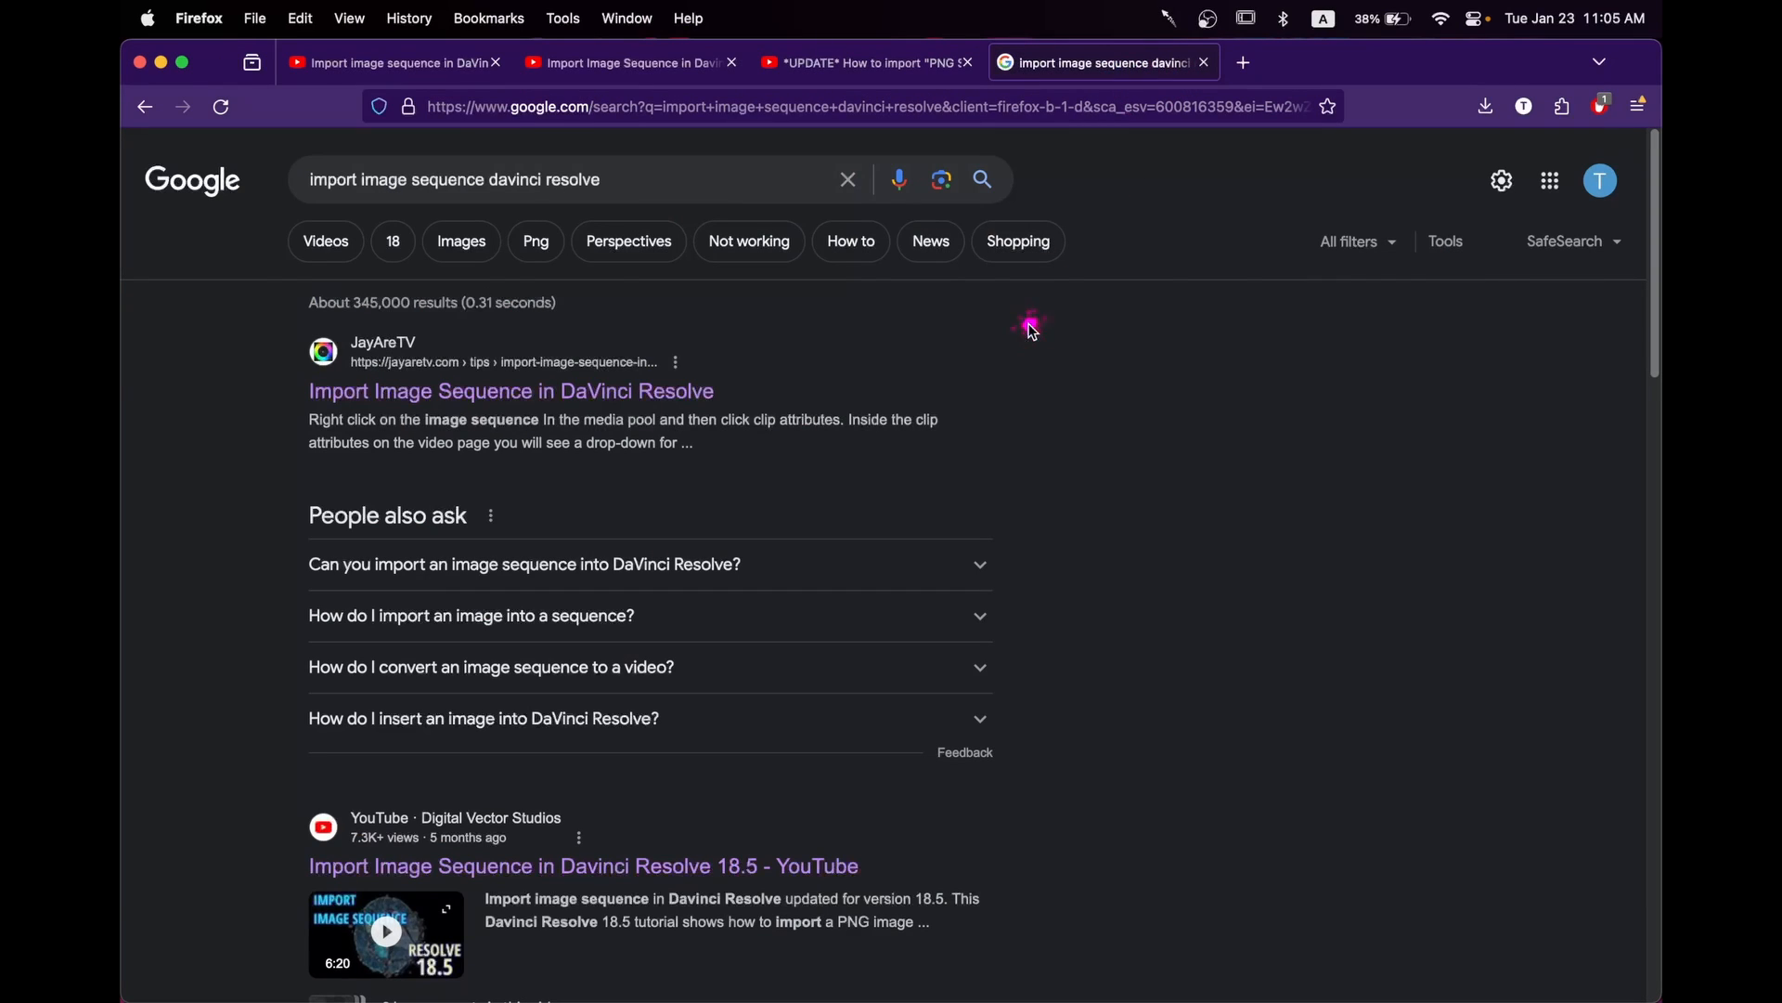